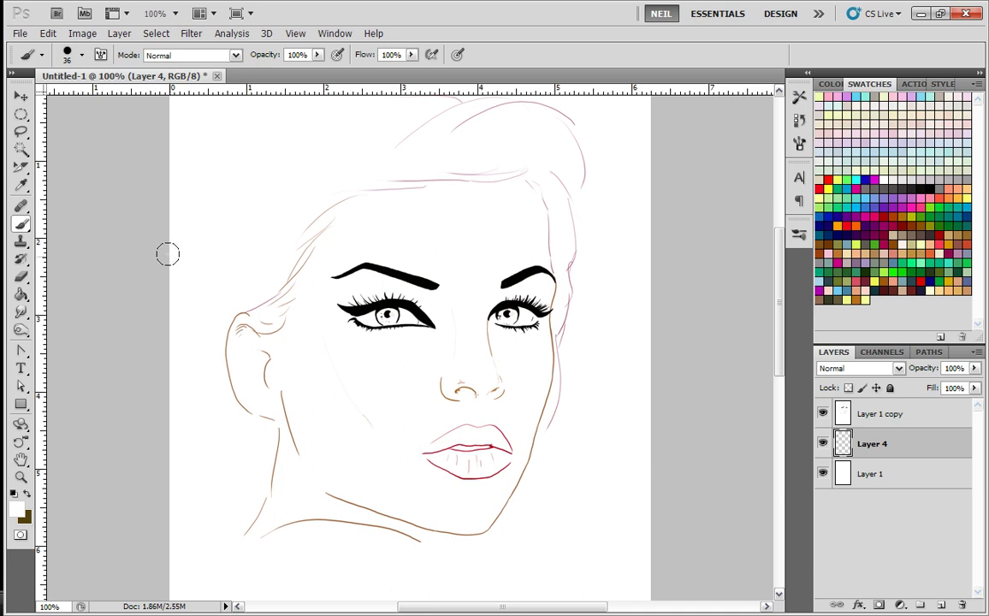
# - Fully lock Layer 1 copy and Layer 1 against editing
pyautogui.click(885, 414)
pyautogui.click(890, 388)
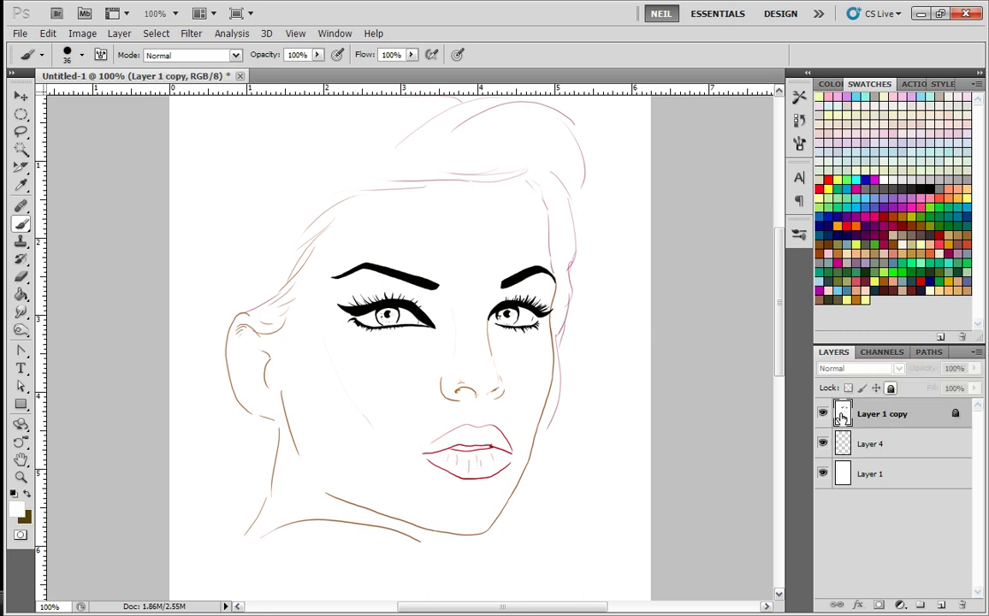
pyautogui.click(822, 413)
pyautogui.click(822, 413)
pyautogui.click(871, 473)
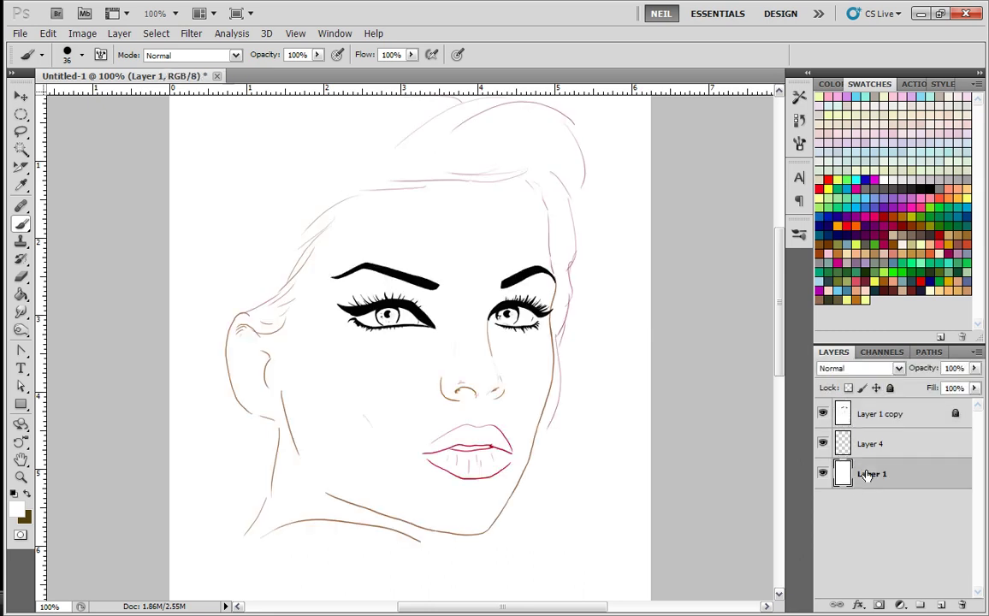
pyautogui.click(890, 388)
# - Paint a flat light orange skin base over the face, ear and neck on Layer 4 with an 82 px hard round brush
pyautogui.click(861, 450)
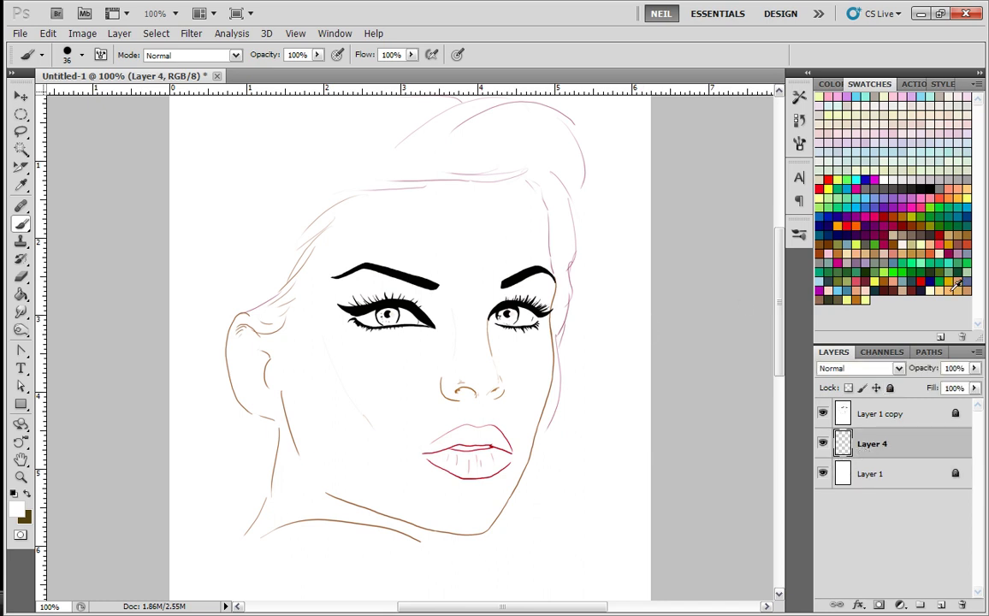
pyautogui.click(856, 265)
pyautogui.rightClick(412, 366)
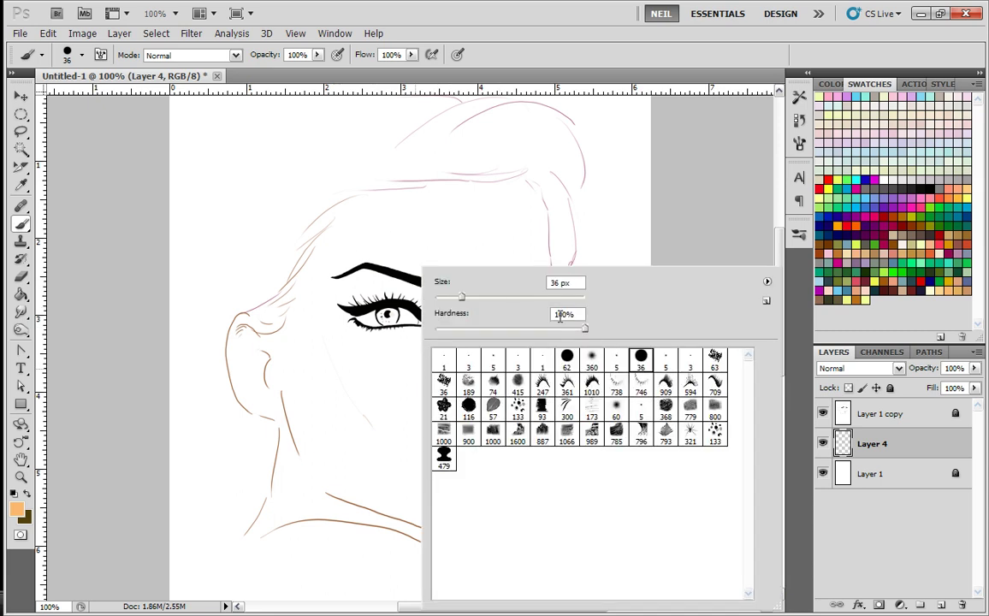
pyautogui.click(499, 297)
pyautogui.click(797, 143)
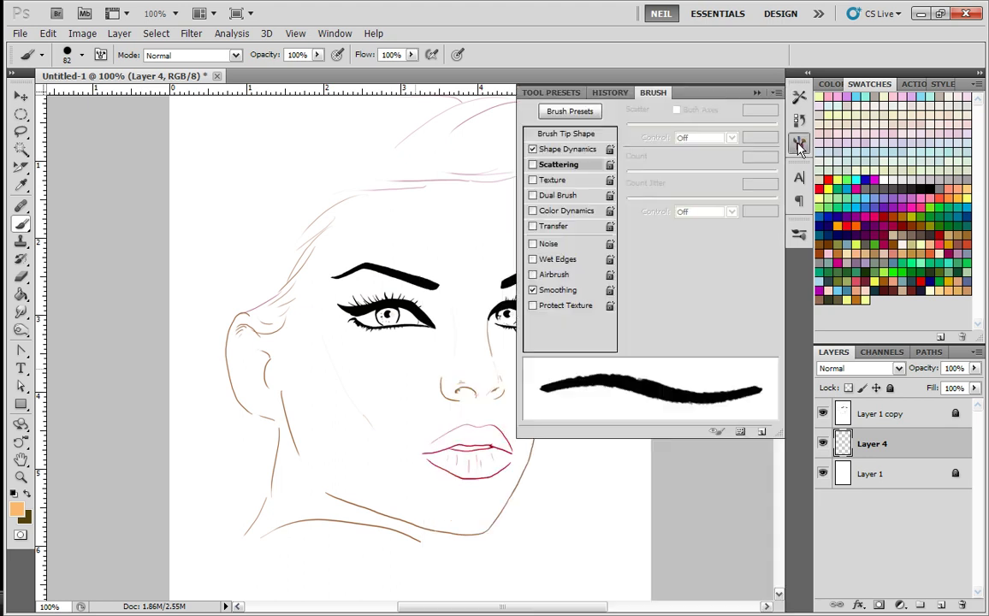
pyautogui.click(559, 150)
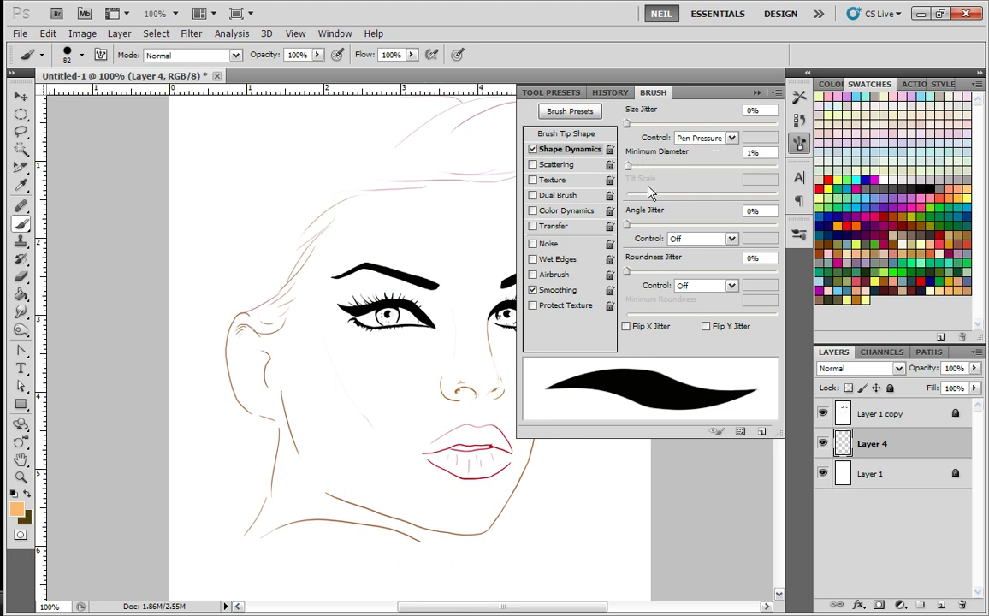
pyautogui.click(756, 93)
pyautogui.moveTo(364, 281)
pyautogui.mouseDown()
pyautogui.moveTo(428, 295)
pyautogui.moveTo(459, 258)
pyautogui.moveTo(492, 265)
pyautogui.moveTo(501, 248)
pyautogui.moveTo(445, 192)
pyautogui.moveTo(491, 197)
pyautogui.moveTo(501, 227)
pyautogui.moveTo(407, 212)
pyautogui.moveTo(364, 171)
pyautogui.moveTo(376, 193)
pyautogui.moveTo(304, 244)
pyautogui.moveTo(285, 308)
pyautogui.moveTo(214, 286)
pyautogui.moveTo(218, 333)
pyautogui.moveTo(243, 359)
pyautogui.moveTo(221, 329)
pyautogui.moveTo(312, 368)
pyautogui.moveTo(366, 349)
pyautogui.moveTo(294, 397)
pyautogui.moveTo(267, 402)
pyautogui.moveTo(268, 501)
pyautogui.moveTo(376, 483)
pyautogui.moveTo(380, 349)
pyautogui.moveTo(423, 359)
pyautogui.moveTo(480, 313)
pyautogui.moveTo(498, 258)
pyautogui.moveTo(475, 329)
pyautogui.moveTo(447, 376)
pyautogui.moveTo(496, 341)
pyautogui.moveTo(503, 432)
pyautogui.moveTo(493, 386)
pyautogui.moveTo(471, 439)
pyautogui.moveTo(423, 394)
pyautogui.moveTo(400, 472)
pyautogui.moveTo(431, 486)
pyautogui.moveTo(412, 395)
pyautogui.mouseUp()
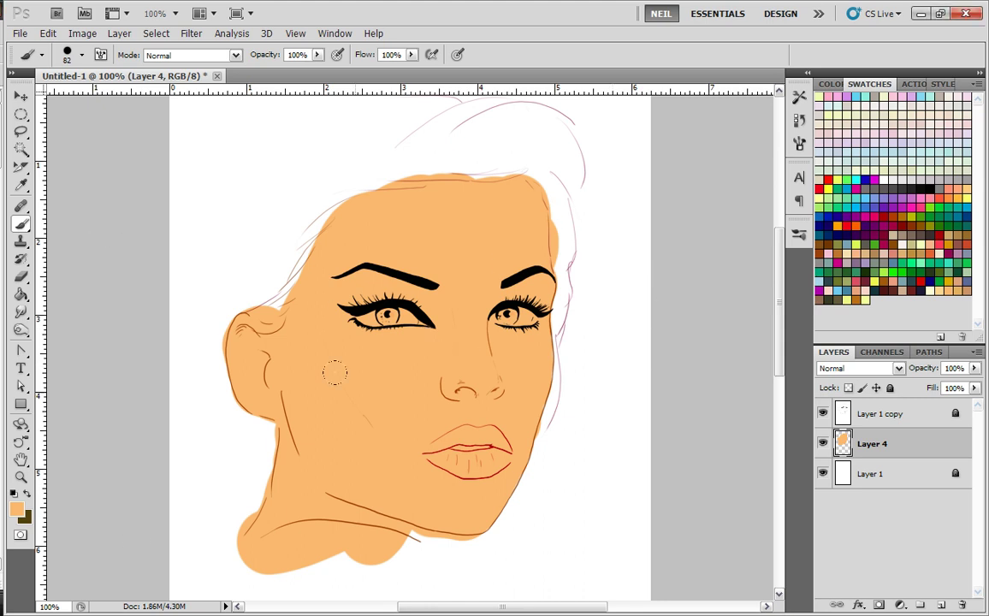
# - Set the foreground colour to the muted brown a67e68 and return to the Brush tool
pyautogui.click(18, 510)
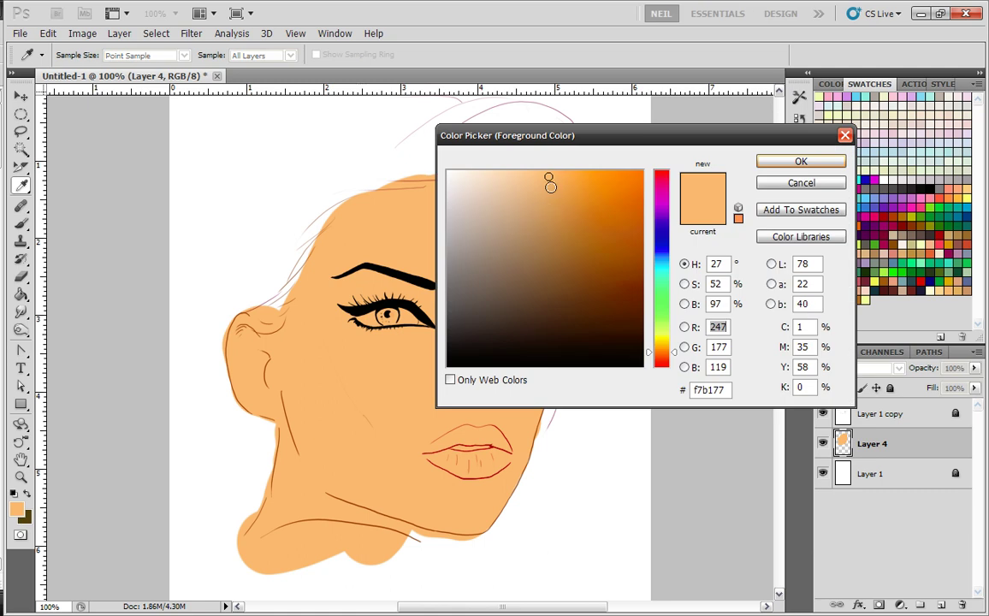
pyautogui.click(519, 239)
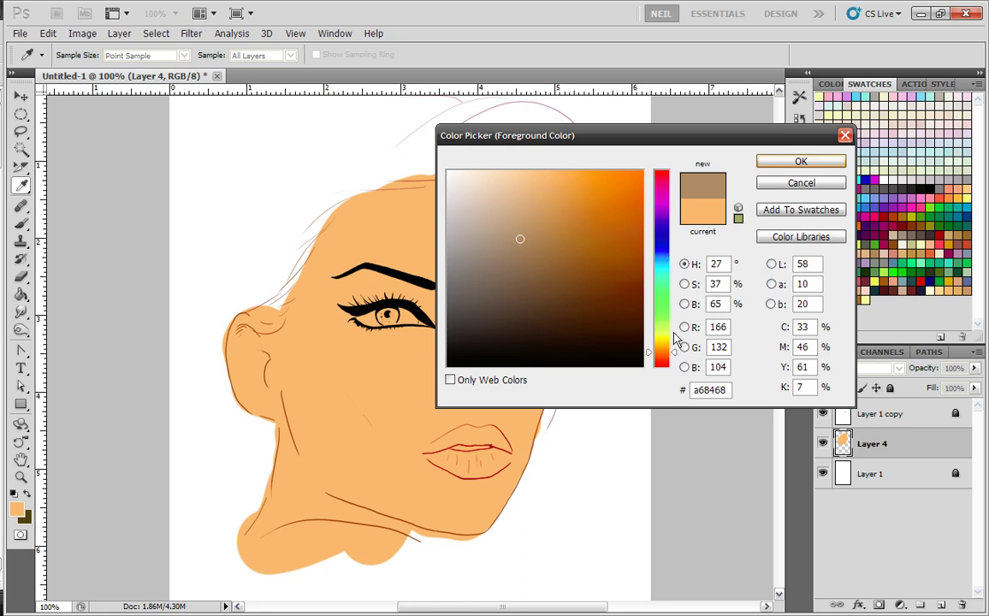
pyautogui.moveTo(669, 334); pyautogui.dragTo(672, 359)
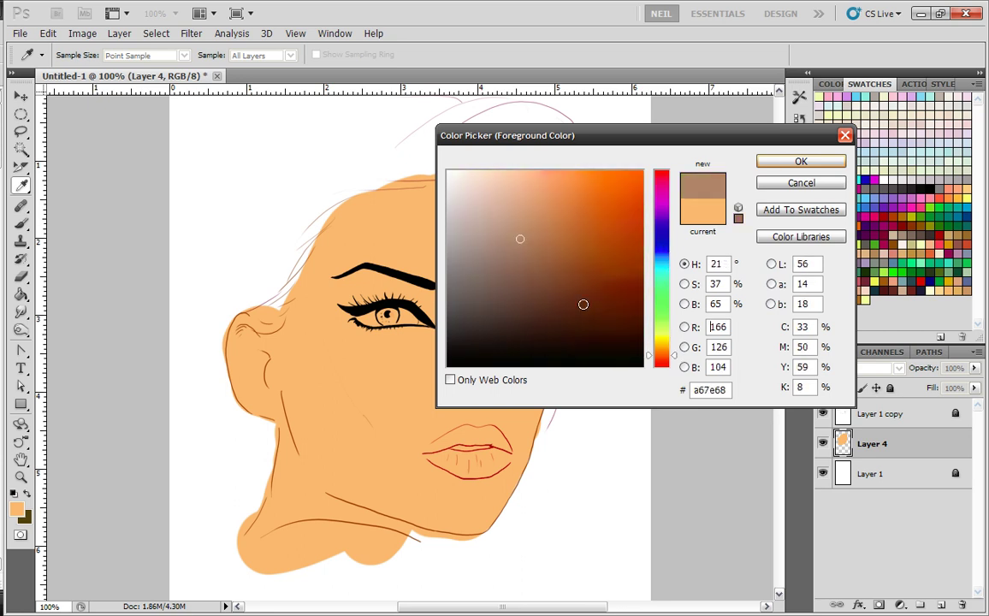
pyautogui.click(770, 161)
pyautogui.press('b')
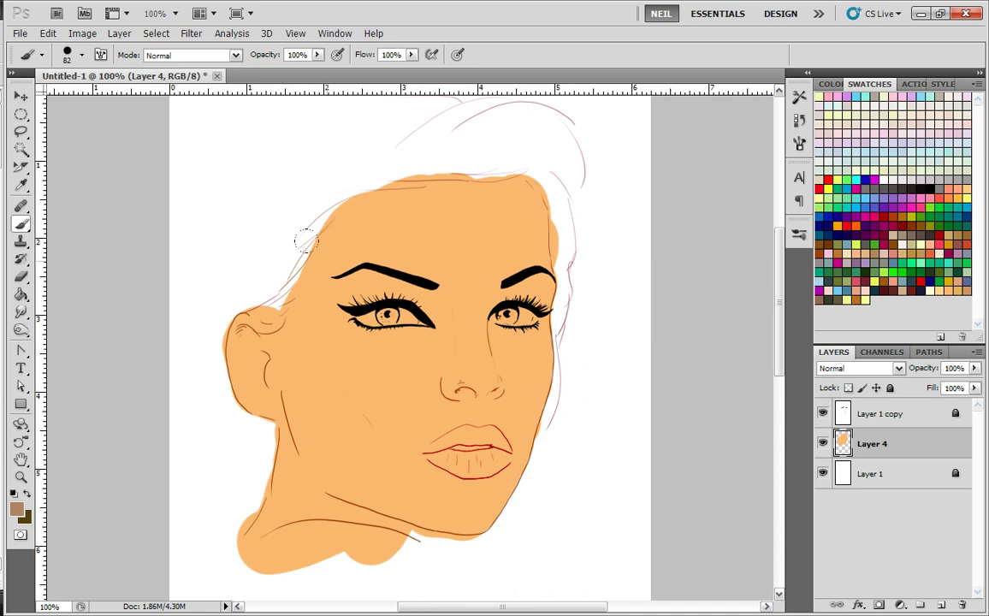
# - Paint a brown shadow over the temple and ear with a 64 px soft round brush at 0% hardness
pyautogui.rightClick(402, 372)
pyautogui.click(599, 363)
pyautogui.click(490, 296)
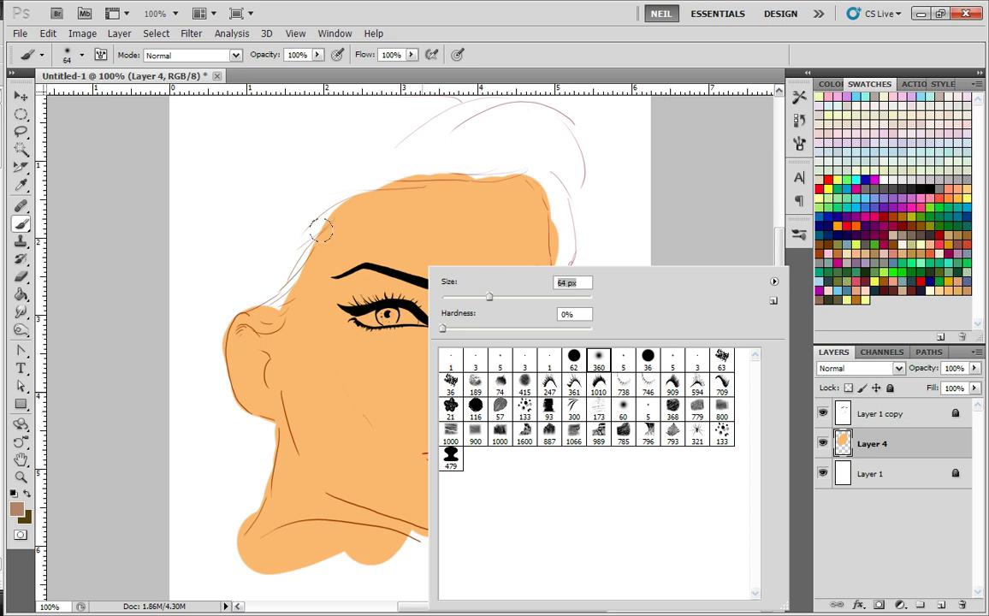
pyautogui.click(292, 202)
pyautogui.moveTo(295, 201)
pyautogui.mouseDown()
pyautogui.moveTo(294, 283)
pyautogui.moveTo(291, 243)
pyautogui.moveTo(333, 203)
pyautogui.moveTo(304, 219)
pyautogui.moveTo(295, 269)
pyautogui.moveTo(261, 323)
pyautogui.moveTo(229, 326)
pyautogui.moveTo(248, 363)
pyautogui.mouseUp()
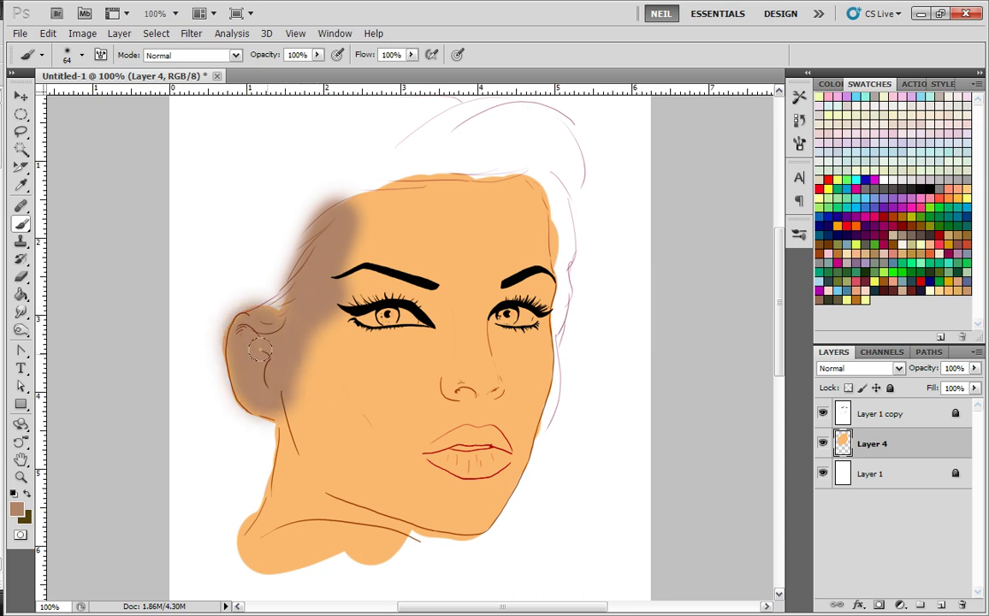
# - Lock Layer 4's transparent pixels and extend the brown shadow over the outer cheek, jaw and neck
pyautogui.click(849, 389)
pyautogui.moveTo(223, 287)
pyautogui.mouseDown()
pyautogui.moveTo(273, 415)
pyautogui.moveTo(244, 511)
pyautogui.moveTo(268, 547)
pyautogui.moveTo(394, 532)
pyautogui.moveTo(406, 477)
pyautogui.moveTo(432, 478)
pyautogui.moveTo(308, 440)
pyautogui.moveTo(267, 309)
pyautogui.moveTo(345, 413)
pyautogui.moveTo(331, 459)
pyautogui.mouseUp()
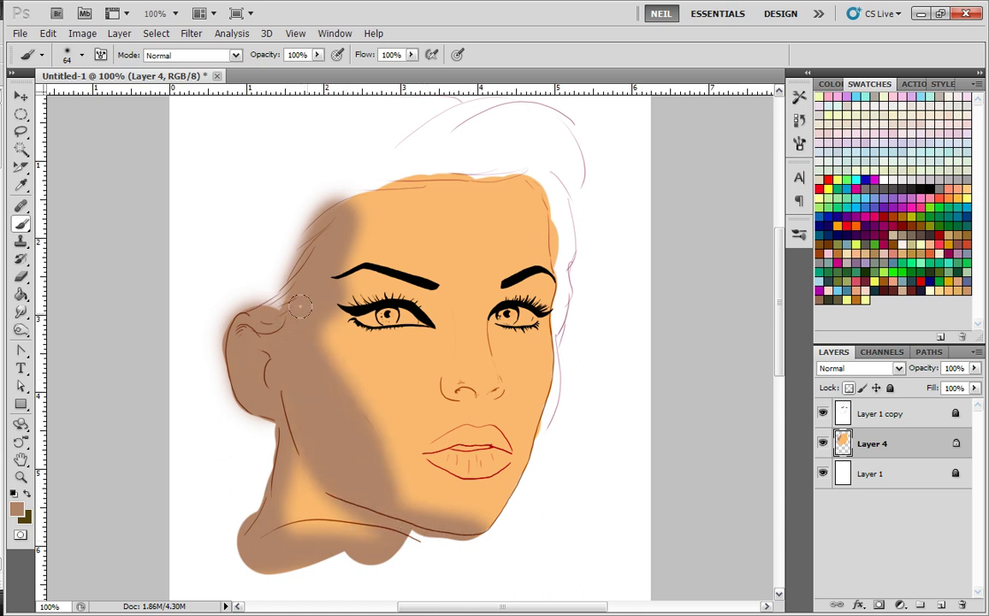
pyautogui.moveTo(337, 307)
pyautogui.mouseDown()
pyautogui.moveTo(297, 361)
pyautogui.moveTo(290, 497)
pyautogui.moveTo(271, 533)
pyautogui.moveTo(346, 524)
pyautogui.mouseUp()
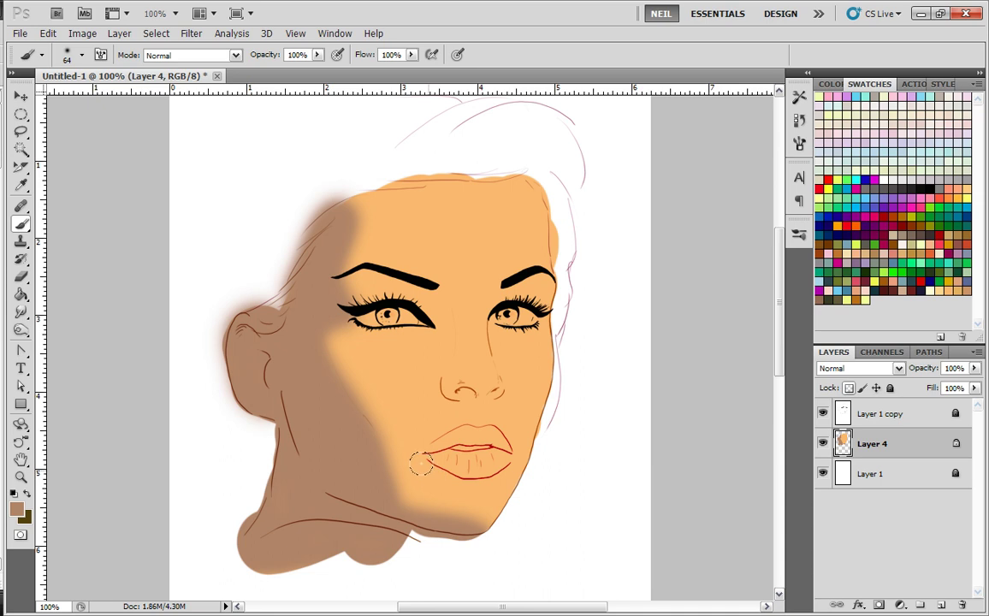
# - Shade below the lower lip, the nose tip and bridge, and the inner eye sockets, reducing the soft brush to 32 px for finer areas
pyautogui.moveTo(425, 464)
pyautogui.mouseDown()
pyautogui.moveTo(373, 484)
pyautogui.moveTo(389, 429)
pyautogui.moveTo(395, 461)
pyautogui.moveTo(467, 501)
pyautogui.mouseUp()
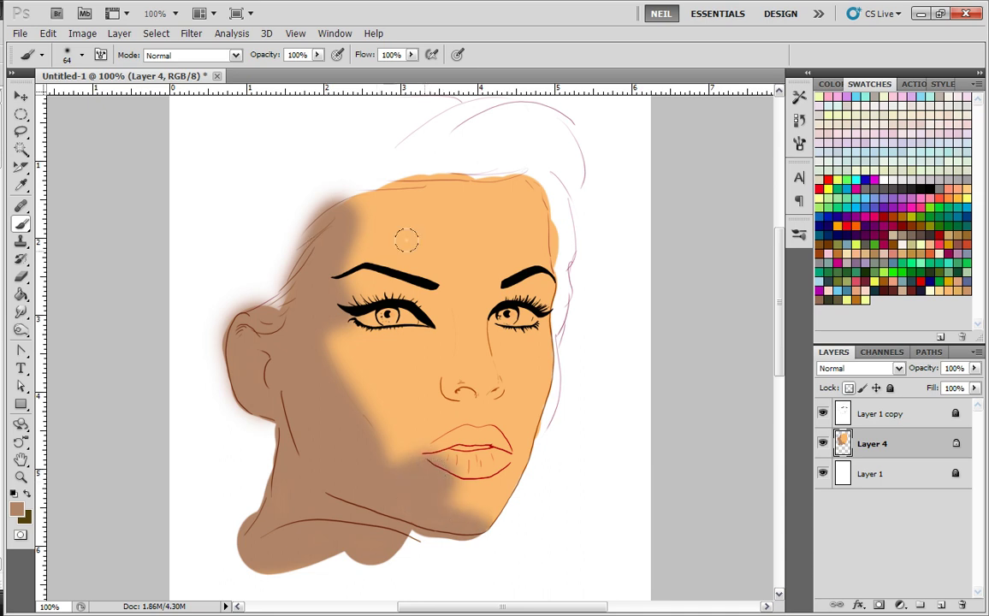
pyautogui.moveTo(474, 393); pyautogui.dragTo(447, 384)
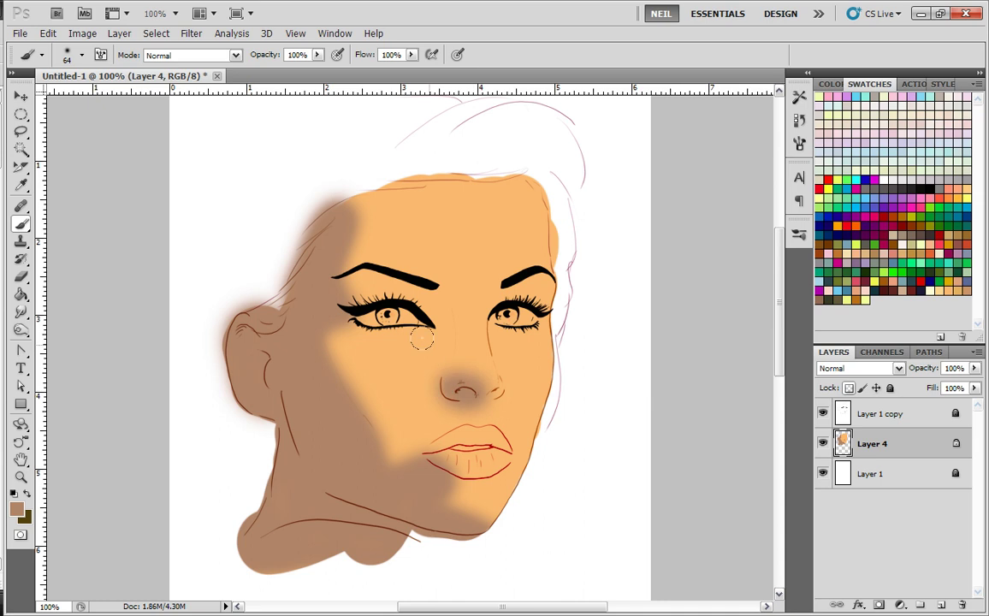
pyautogui.moveTo(498, 283)
pyautogui.mouseDown()
pyautogui.moveTo(469, 281)
pyautogui.moveTo(452, 331)
pyautogui.moveTo(439, 305)
pyautogui.moveTo(457, 375)
pyautogui.mouseUp()
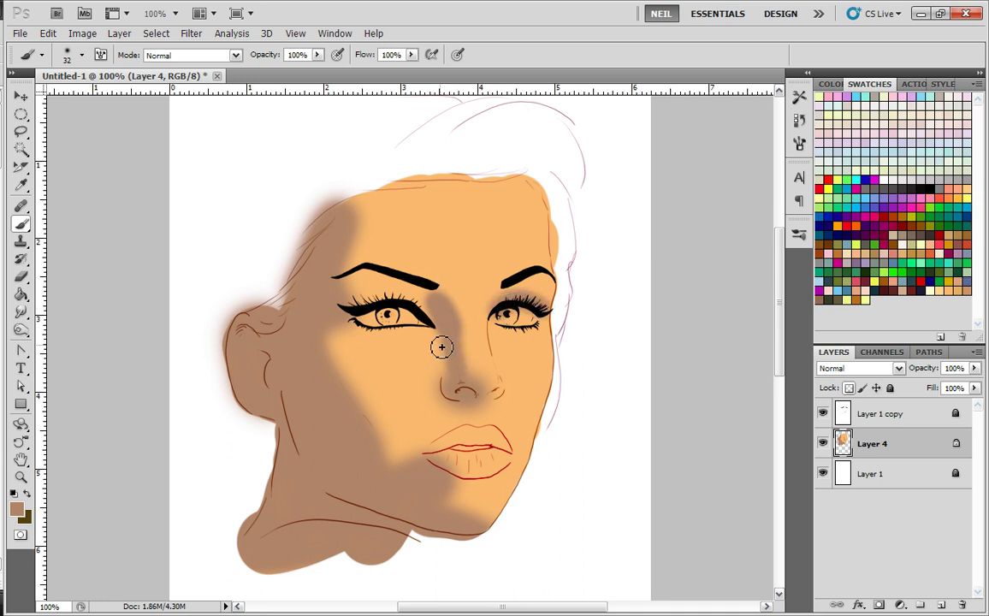
pyautogui.keyDown('alt'); pyautogui.click(429, 299); pyautogui.keyUp('alt')
pyautogui.moveTo(434, 308); pyautogui.dragTo(405, 286)
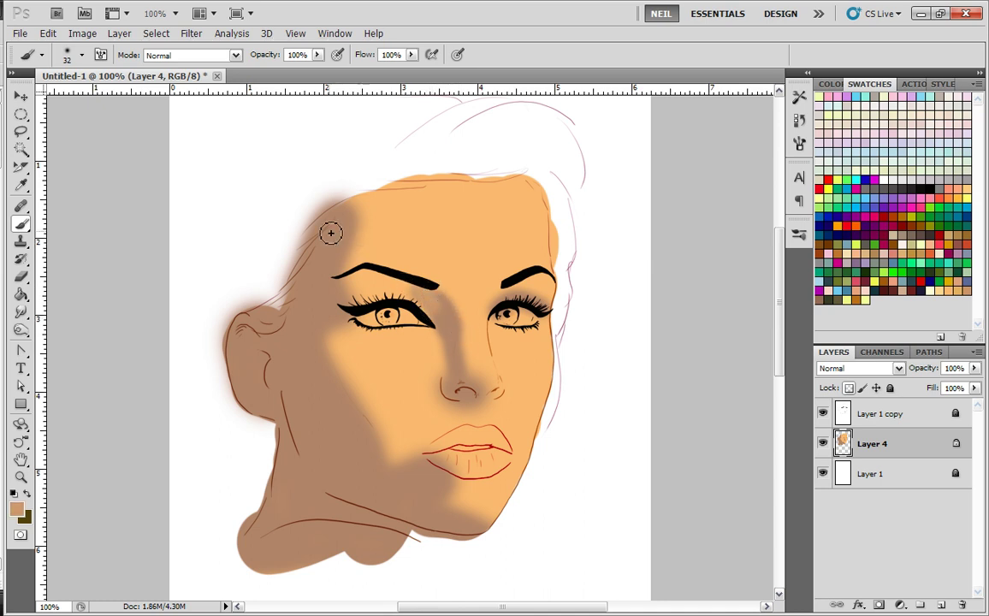
pyautogui.press('alt')
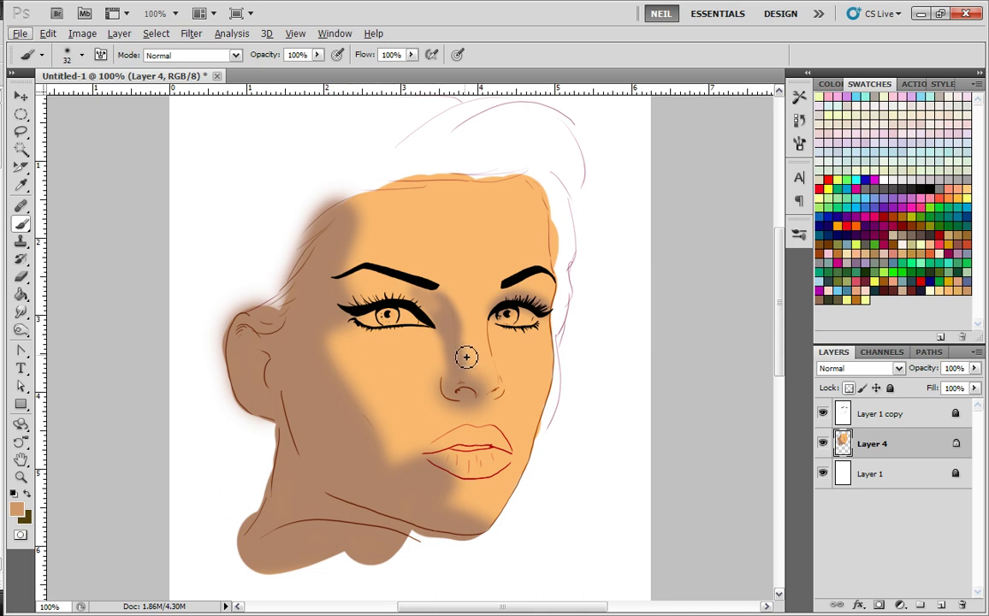
# - Set the brush opacity to 28% and choose the soft round brush at 154 px
pyautogui.click(317, 55)
pyautogui.moveTo(267, 76)
pyautogui.mouseDown()
pyautogui.moveTo(254, 77)
pyautogui.moveTo(263, 77)
pyautogui.mouseUp()
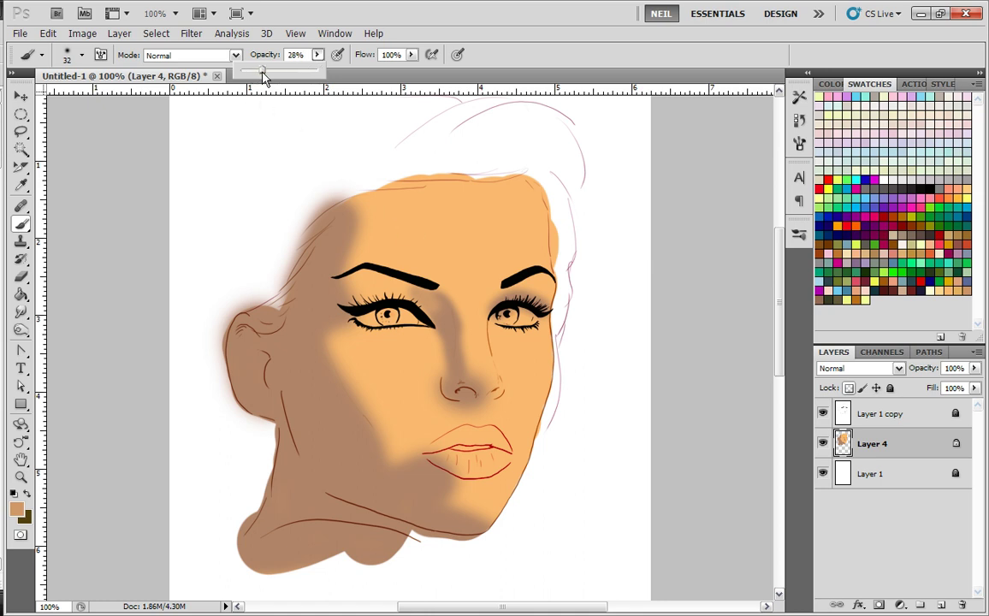
pyautogui.rightClick(461, 234)
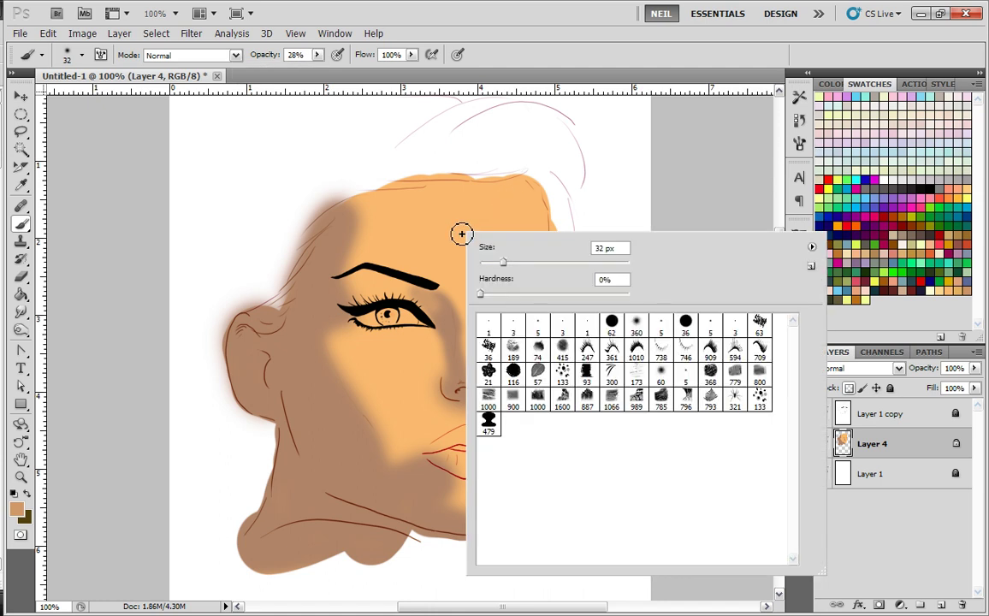
pyautogui.click(637, 326)
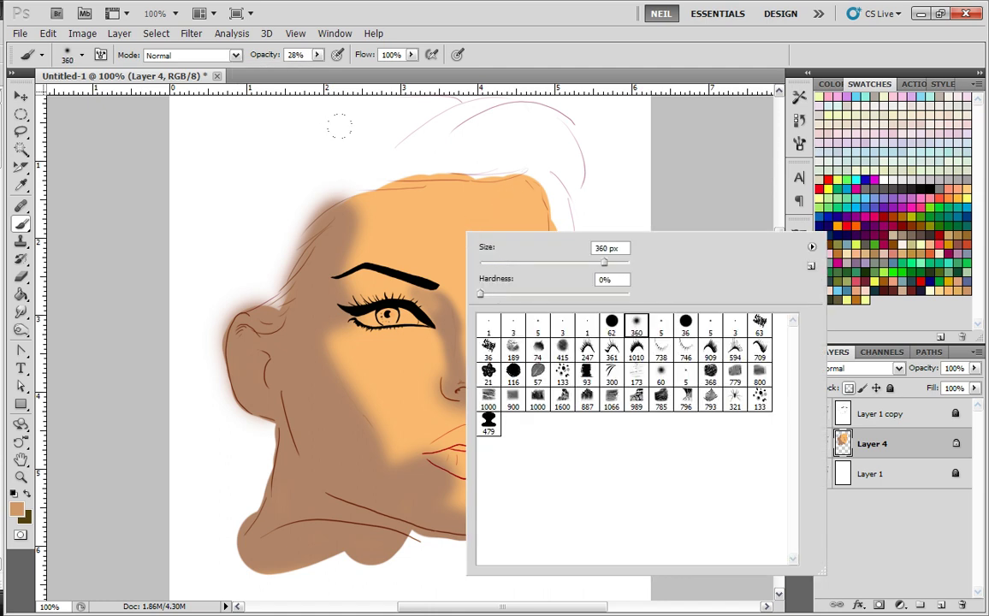
pyautogui.click(577, 262)
# - Turn on Shape Dynamics for the soft brush and check its Transfer and Brush Tip Shape settings
pyautogui.click(794, 97)
pyautogui.click(797, 101)
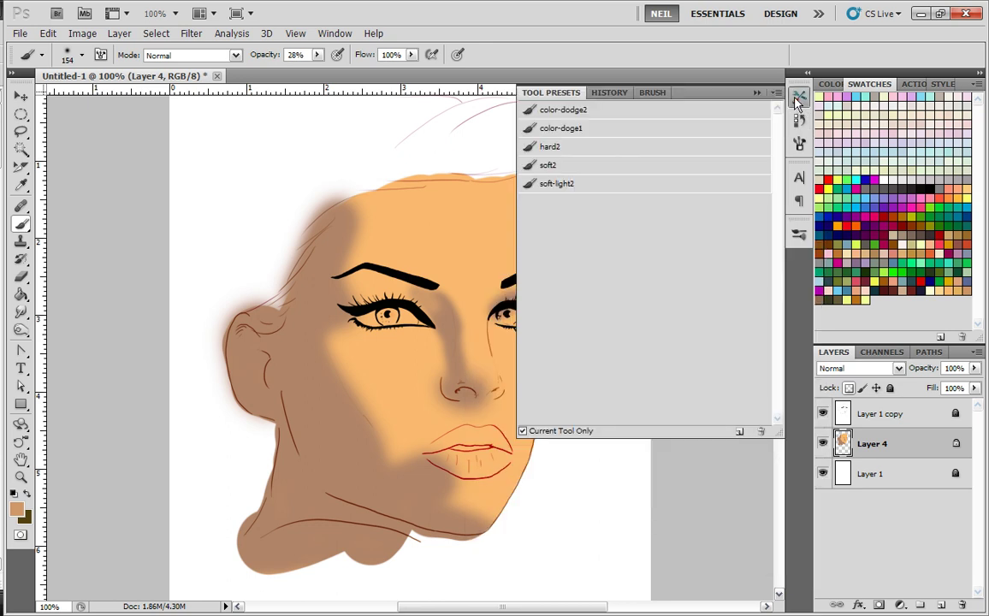
pyautogui.click(799, 143)
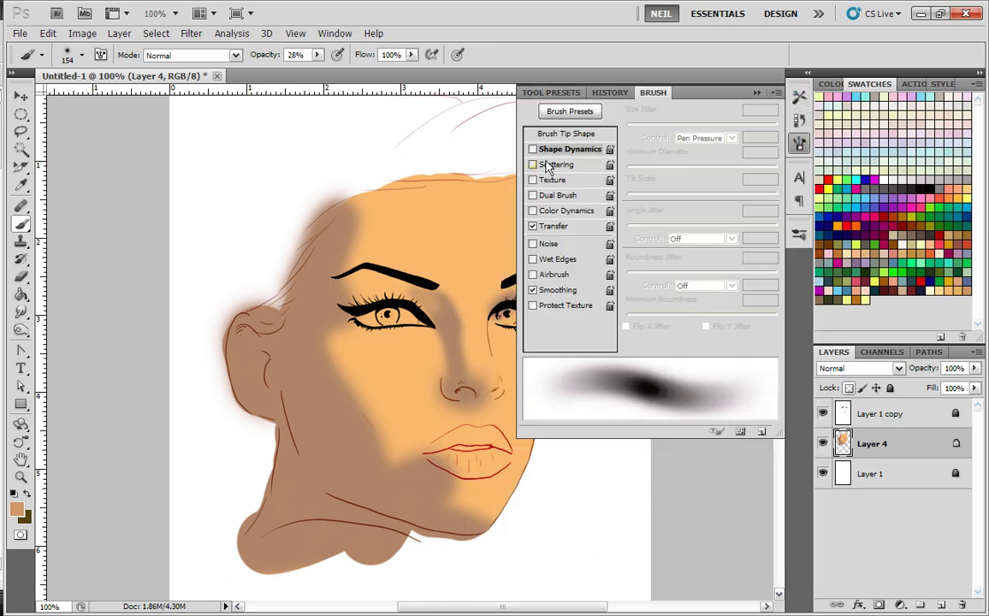
pyautogui.click(551, 228)
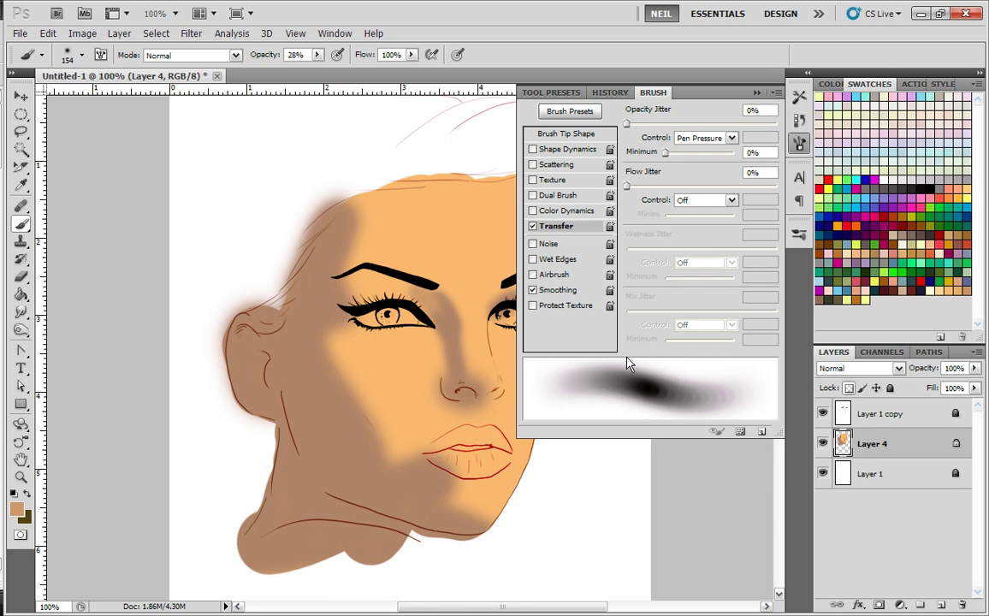
pyautogui.click(565, 150)
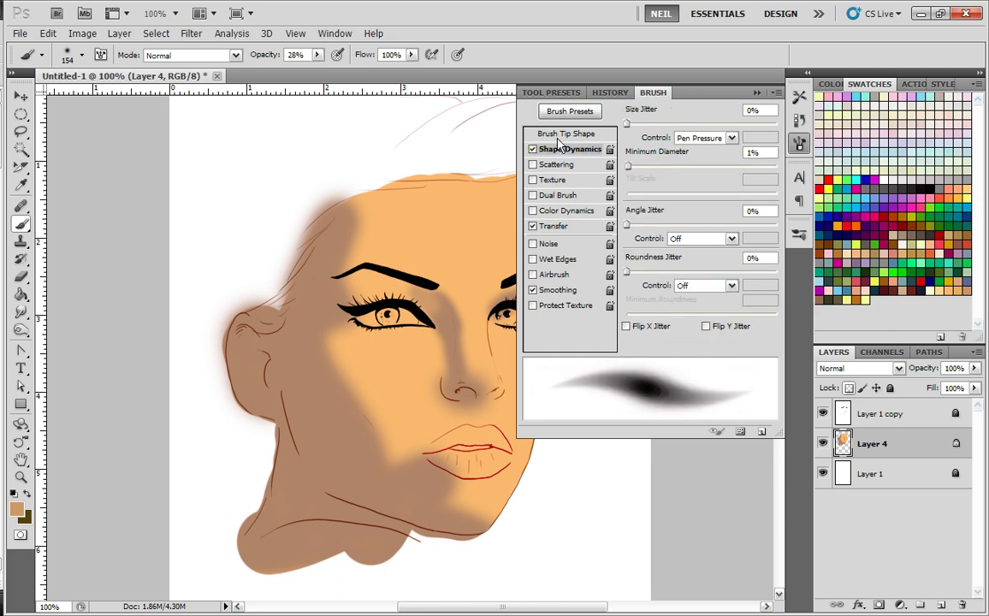
pyautogui.click(561, 137)
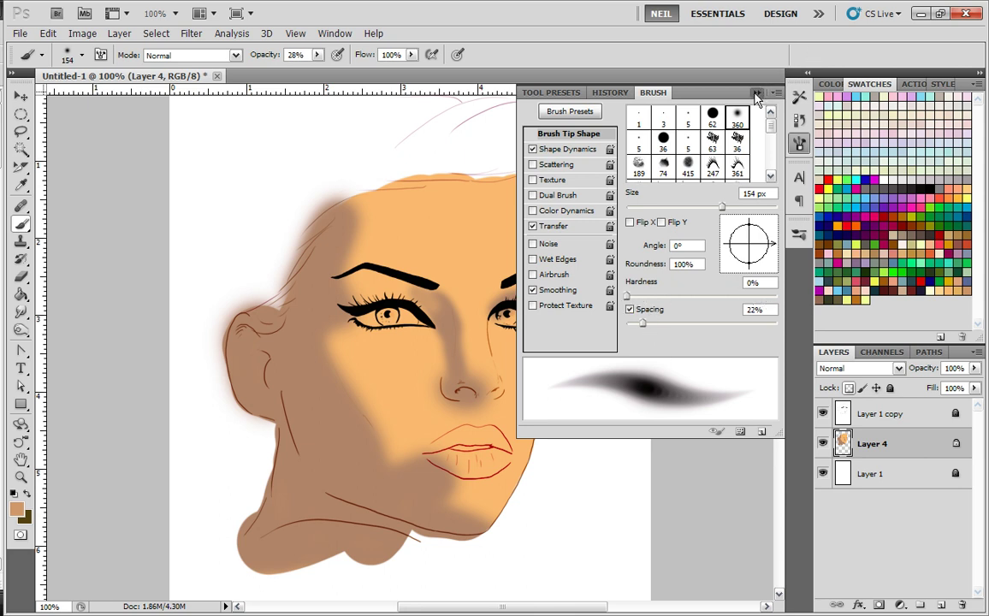
pyautogui.click(684, 90)
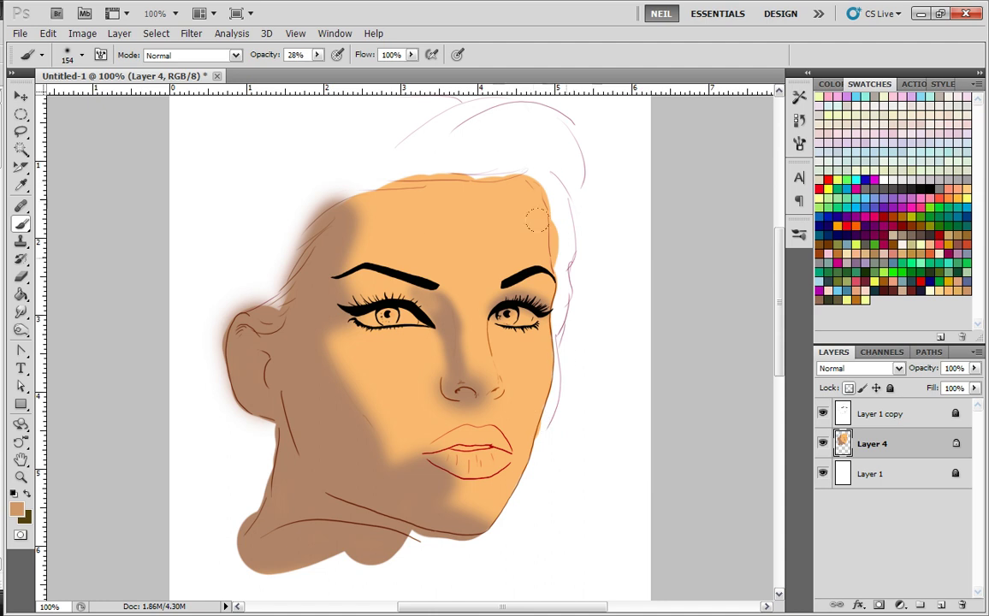
# - Lighten the forehead, nose, cheeks and chin with soft strokes of pale cream
pyautogui.click(937, 288)
pyautogui.moveTo(489, 202); pyautogui.dragTo(460, 167)
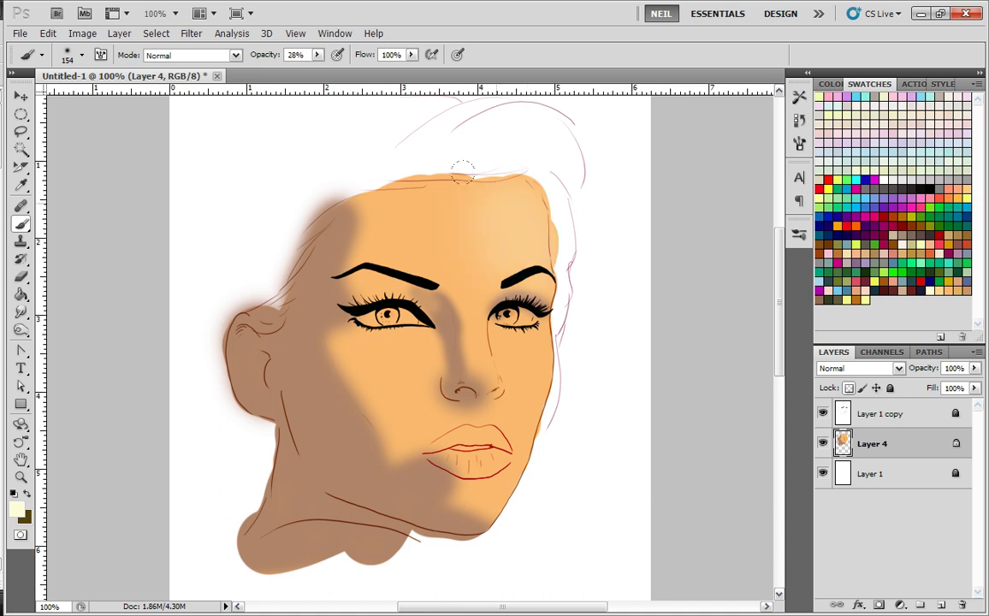
pyautogui.moveTo(488, 202)
pyautogui.mouseDown()
pyautogui.moveTo(443, 203)
pyautogui.moveTo(384, 171)
pyautogui.mouseUp()
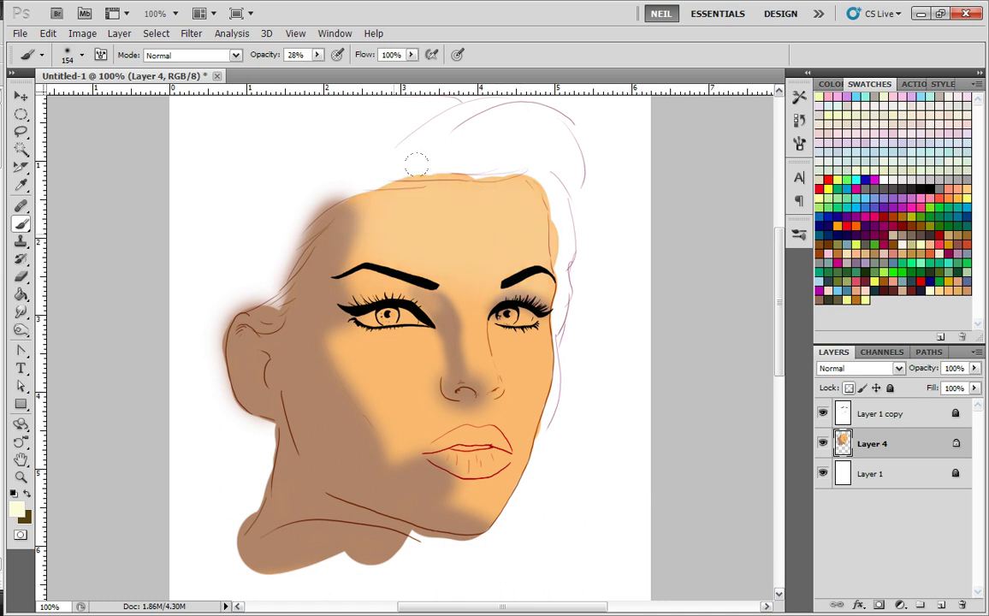
pyautogui.moveTo(487, 245)
pyautogui.mouseDown()
pyautogui.moveTo(498, 329)
pyautogui.moveTo(463, 453)
pyautogui.mouseUp()
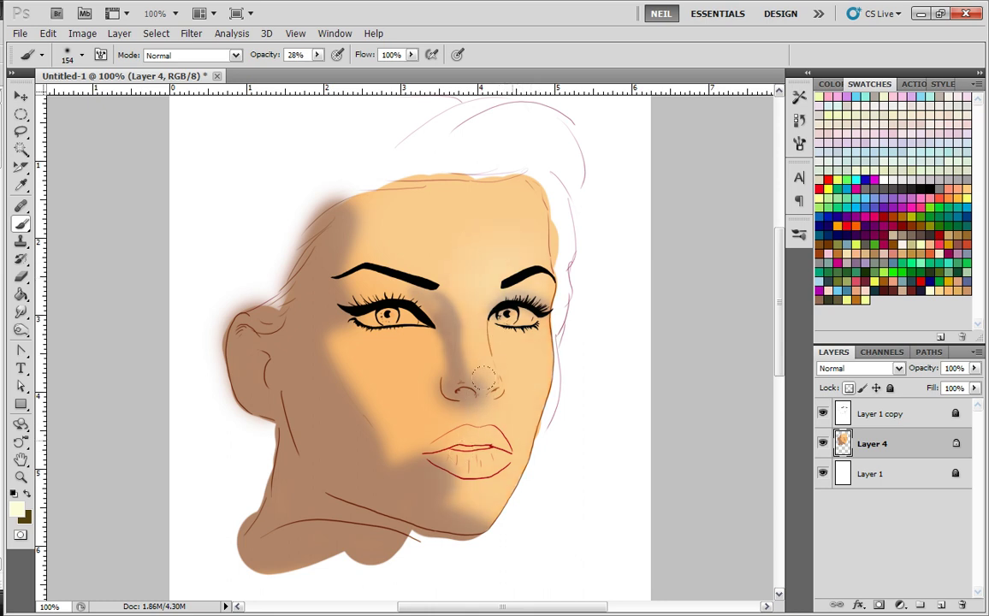
pyautogui.moveTo(386, 376); pyautogui.dragTo(389, 325)
pyautogui.moveTo(368, 363); pyautogui.dragTo(384, 385)
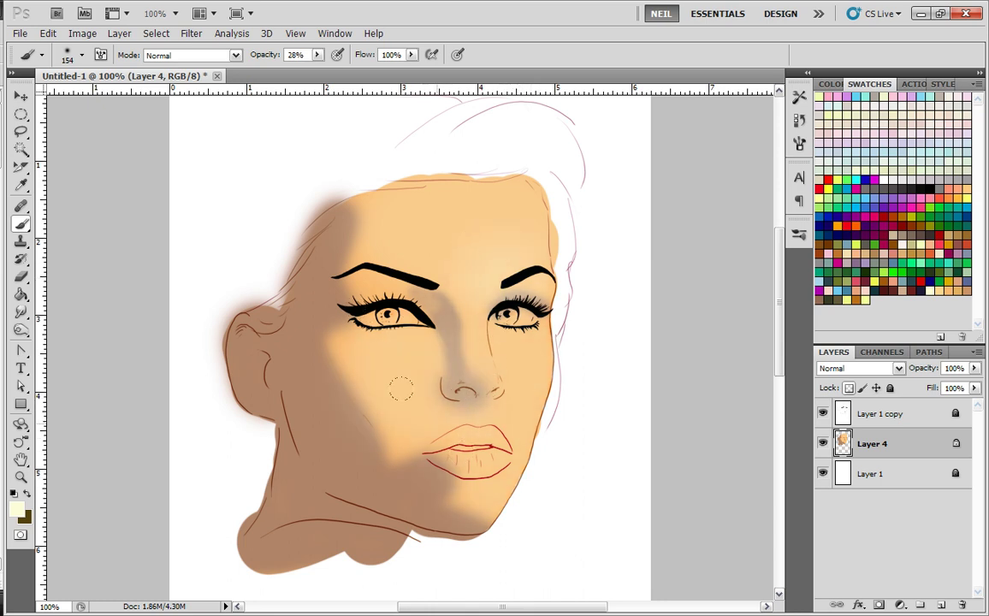
# - Reduce the soft brush to 73 px and build up cream highlights on the forehead and cheeks, softening the cheek's shadow edge
pyautogui.rightClick(592, 301)
pyautogui.click(664, 298)
pyautogui.moveTo(517, 192); pyautogui.dragTo(530, 231)
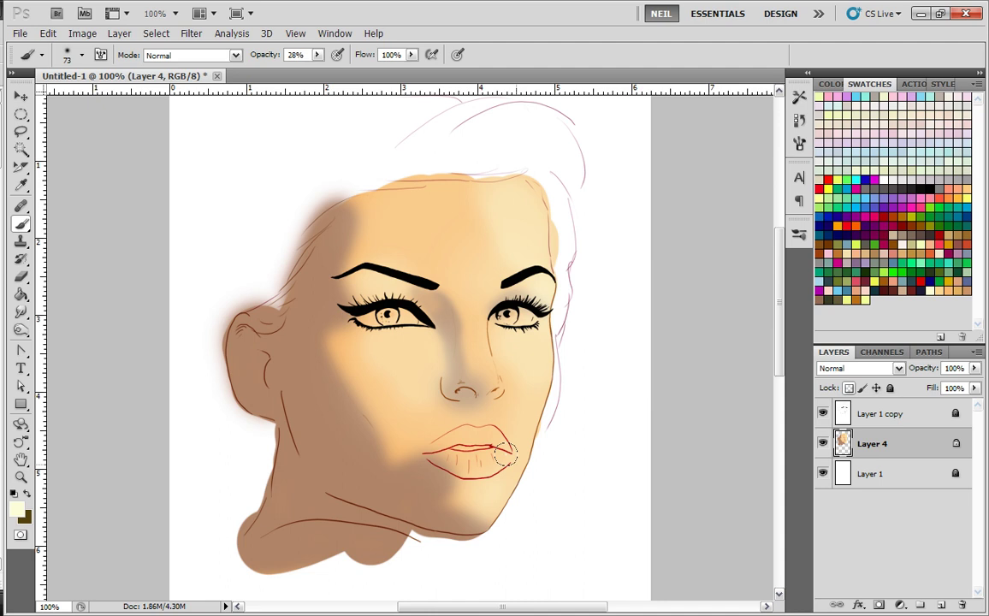
pyautogui.moveTo(342, 344)
pyautogui.mouseDown()
pyautogui.moveTo(356, 384)
pyautogui.moveTo(378, 394)
pyautogui.moveTo(390, 435)
pyautogui.mouseUp()
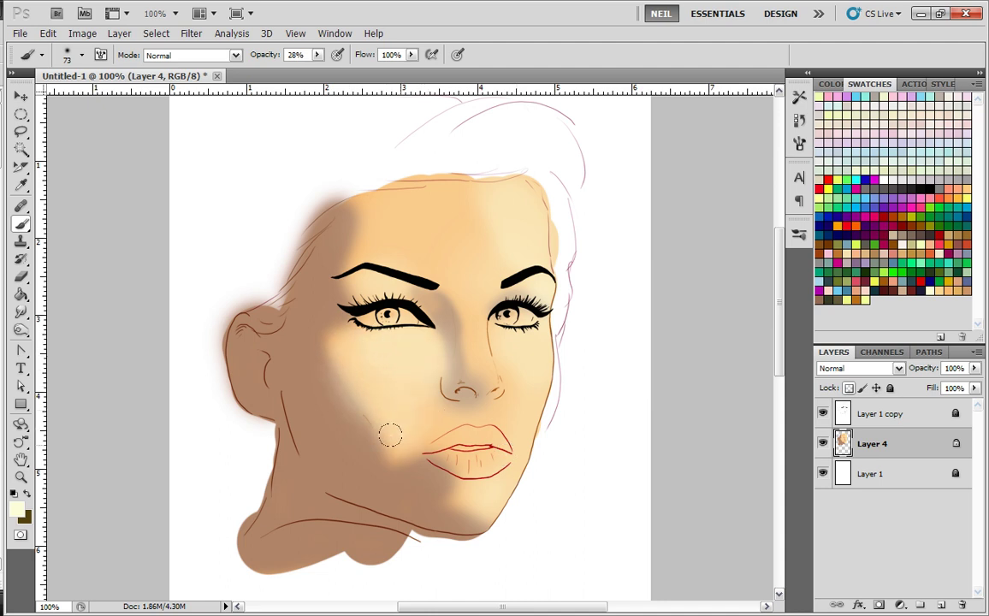
# - Undo the last cheek stroke and blend the cheek and jaw shadow edges with soft strokes of orange ee905c
pyautogui.hotkey('ctrl', 'z')
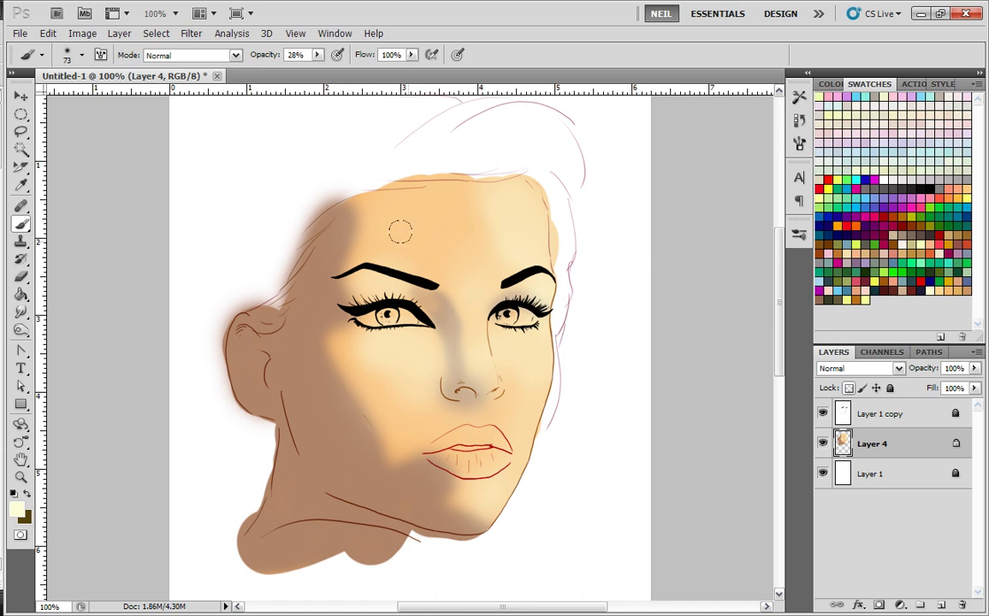
pyautogui.keyDown('alt'); pyautogui.click(339, 342); pyautogui.keyUp('alt')
pyautogui.click(16, 511)
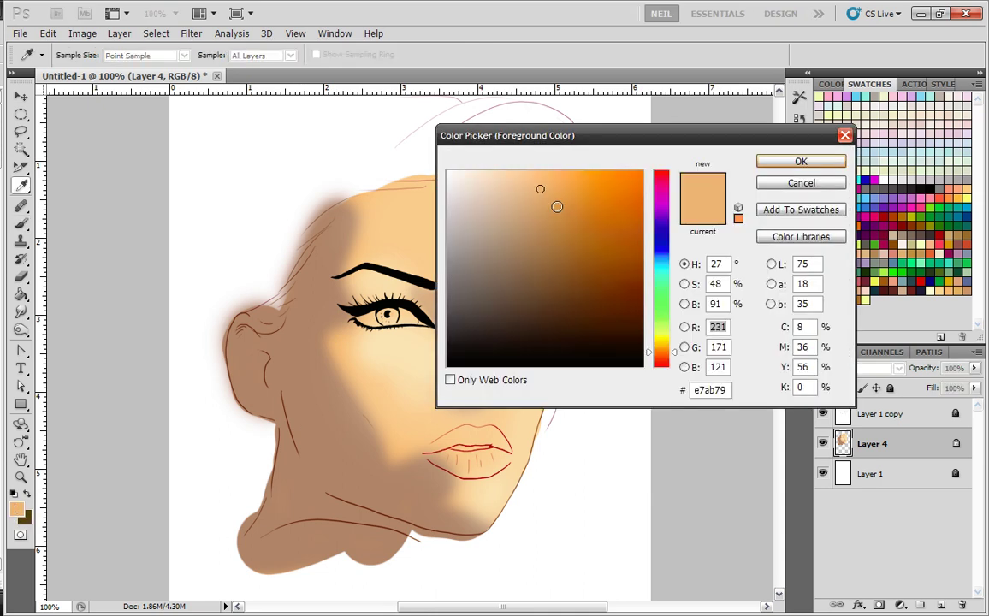
pyautogui.moveTo(557, 185); pyautogui.dragTo(567, 183)
pyautogui.moveTo(676, 351); pyautogui.dragTo(676, 355)
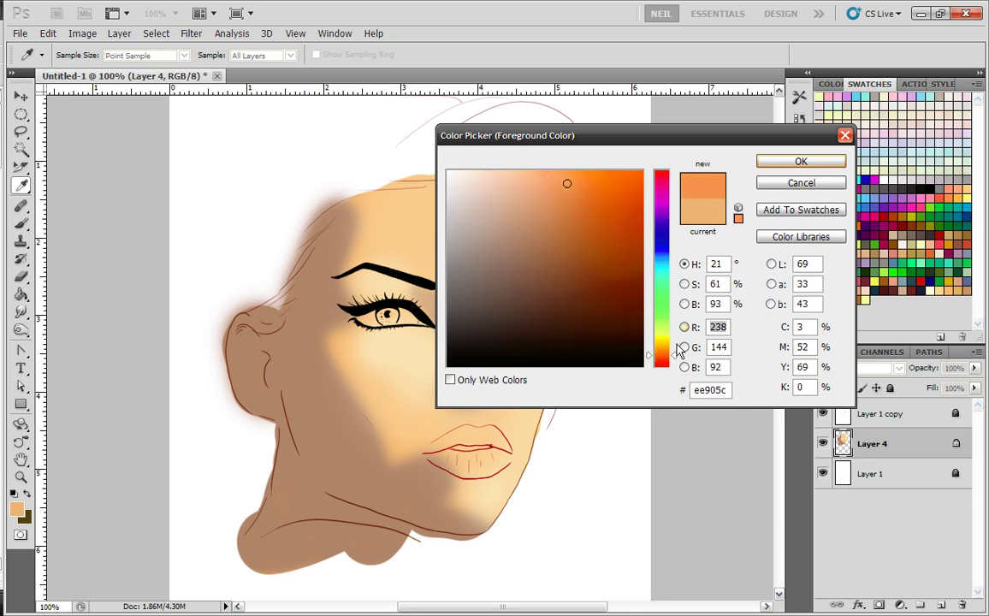
pyautogui.click(799, 162)
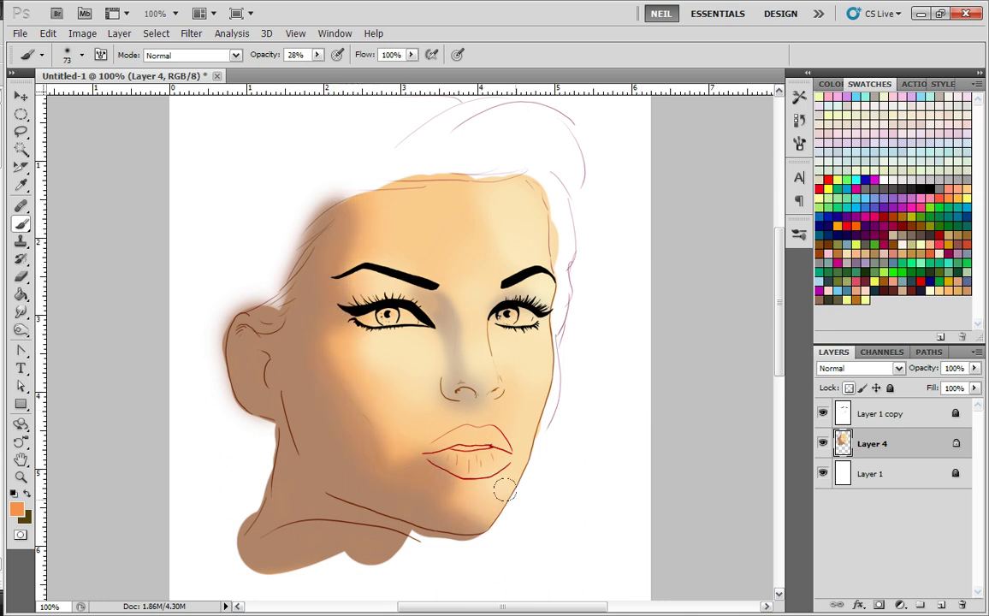
pyautogui.keyDown('alt'); pyautogui.click(330, 467); pyautogui.keyUp('alt')
# - Paint the whites of both eyes and the teeth pale pink with a 23 px brush
pyautogui.click(903, 242)
pyautogui.rightClick(410, 308)
pyautogui.moveTo(534, 297); pyautogui.dragTo(525, 299)
pyautogui.click(374, 288)
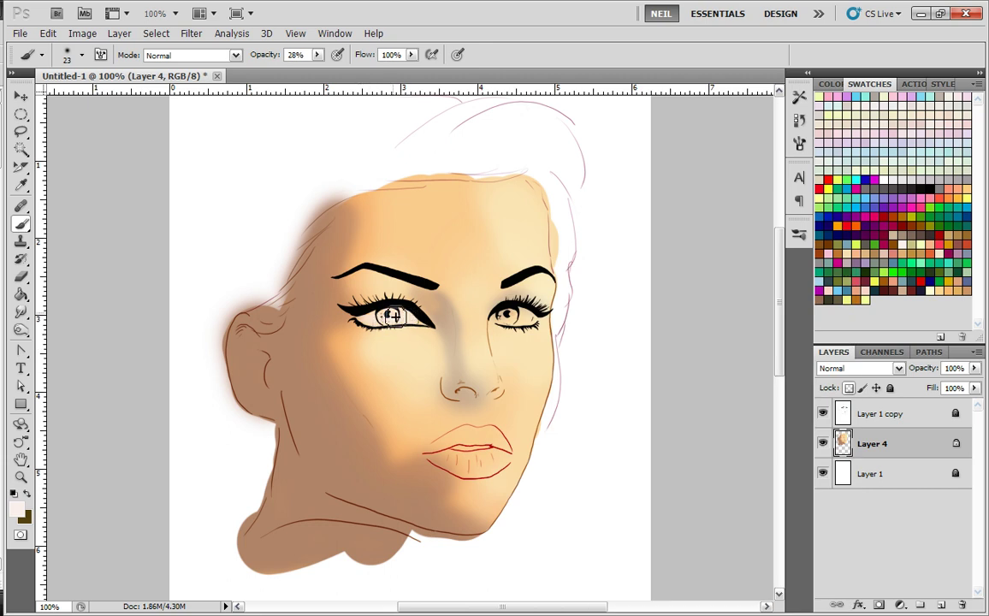
pyautogui.moveTo(388, 320); pyautogui.dragTo(360, 321)
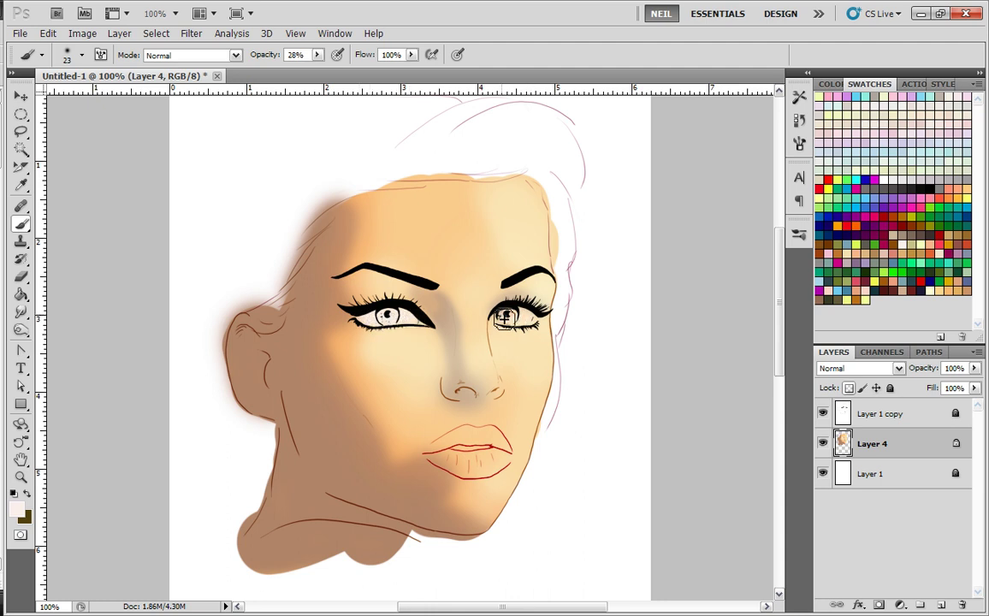
pyautogui.moveTo(511, 318); pyautogui.dragTo(536, 322)
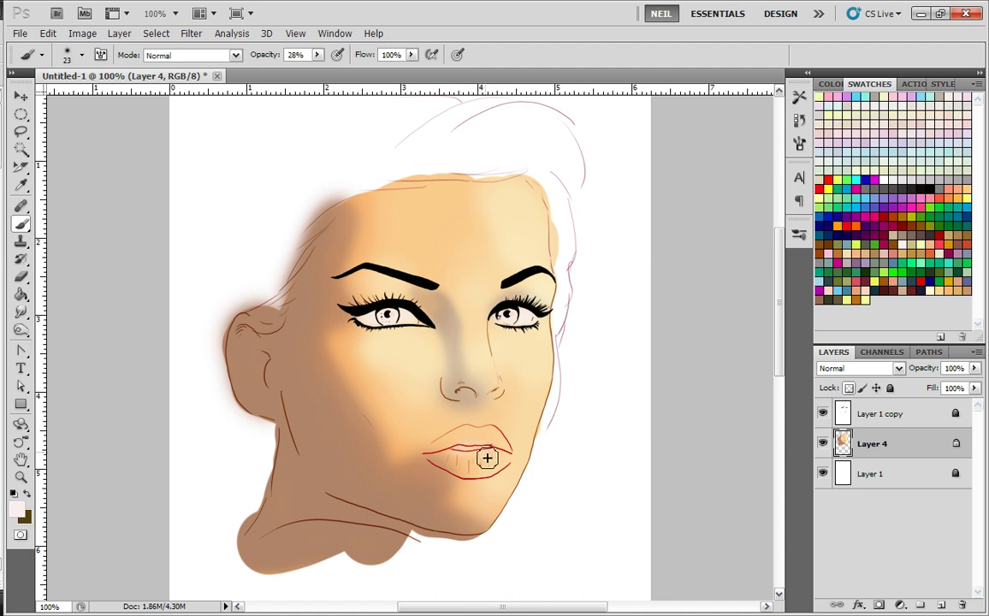
pyautogui.moveTo(460, 453); pyautogui.dragTo(493, 452)
pyautogui.keyDown('alt'); pyautogui.click(445, 313); pyautogui.keyUp('alt')
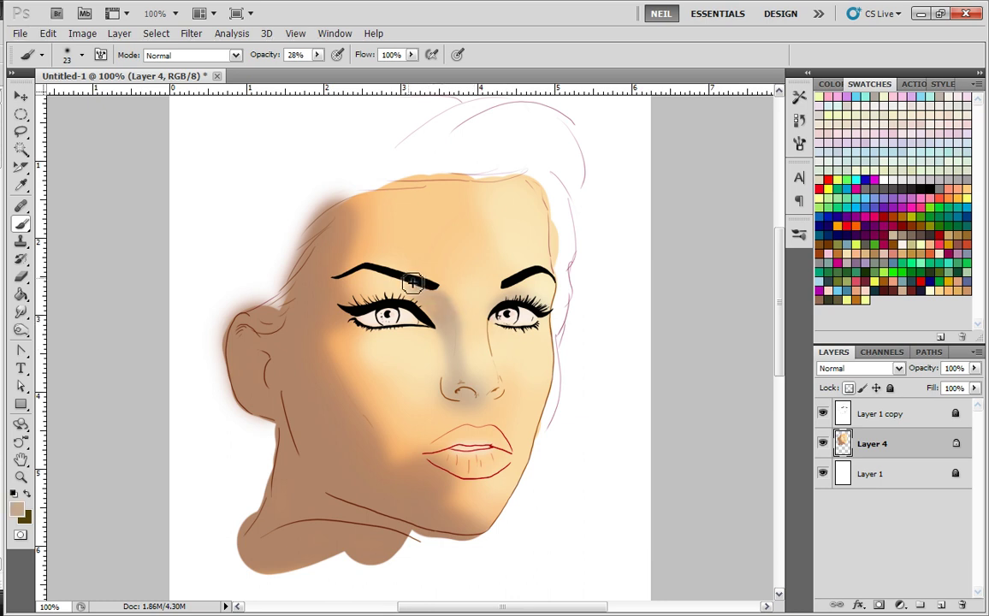
pyautogui.hotkey('ctrl', '+')
pyautogui.hotkey('ctrl', '+')
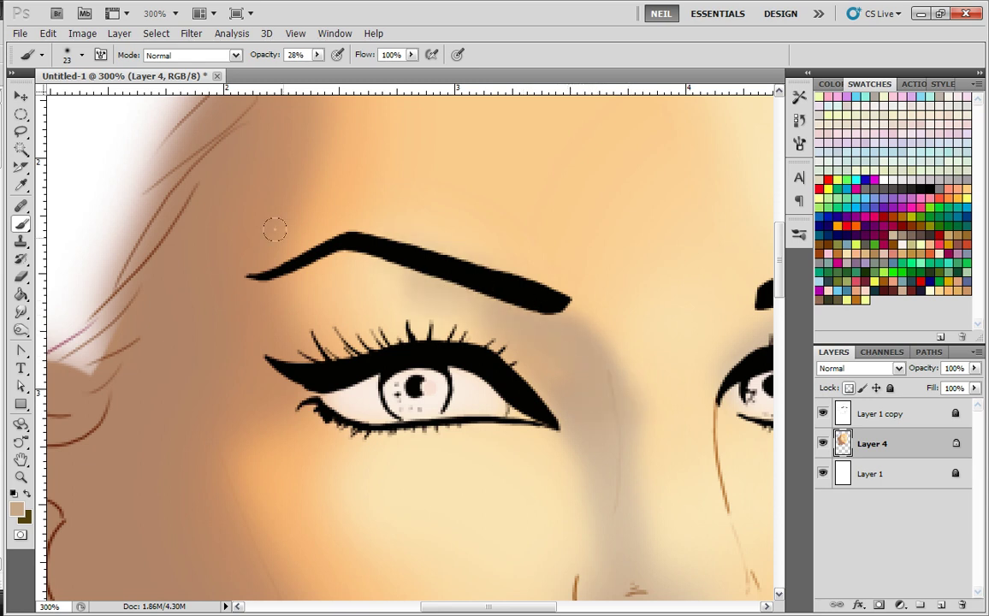
pyautogui.keyDown('alt'); pyautogui.click(382, 295); pyautogui.keyUp('alt')
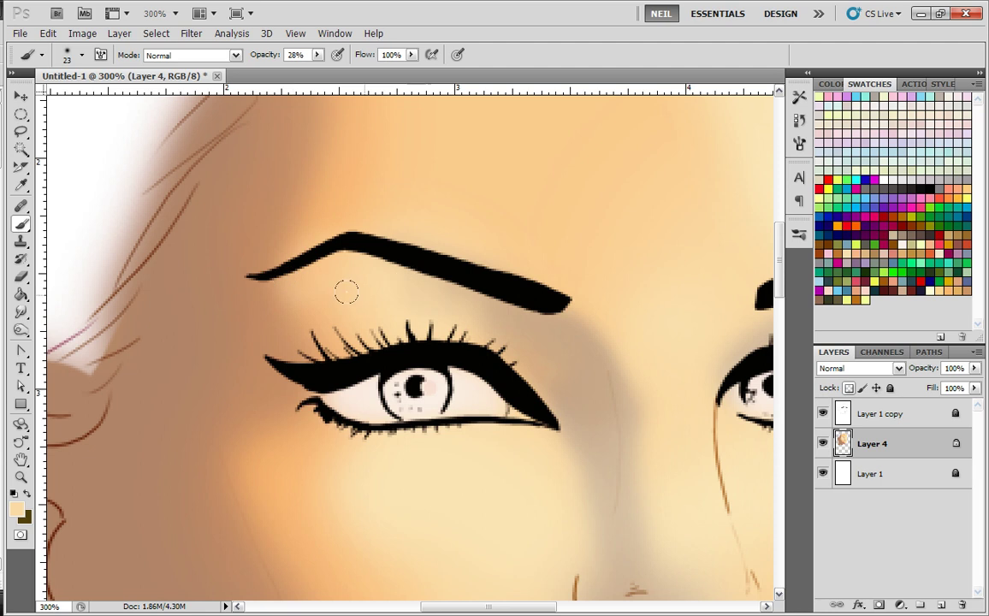
pyautogui.hotkey('ctrl', '-')
pyautogui.hotkey('ctrl', '-')
pyautogui.hotkey('ctrl', '-')
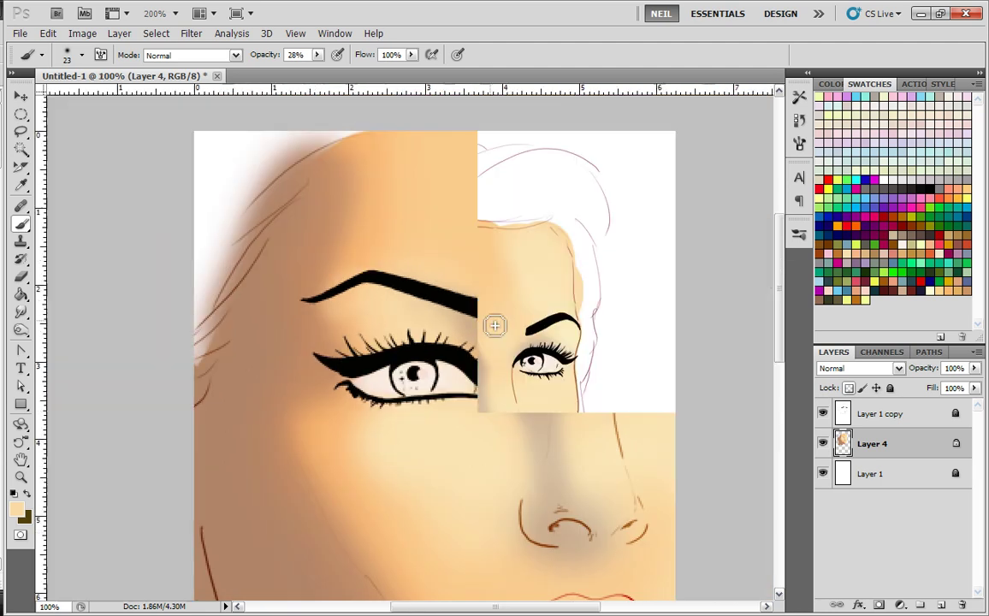
pyautogui.hotkey('ctrl', '+')
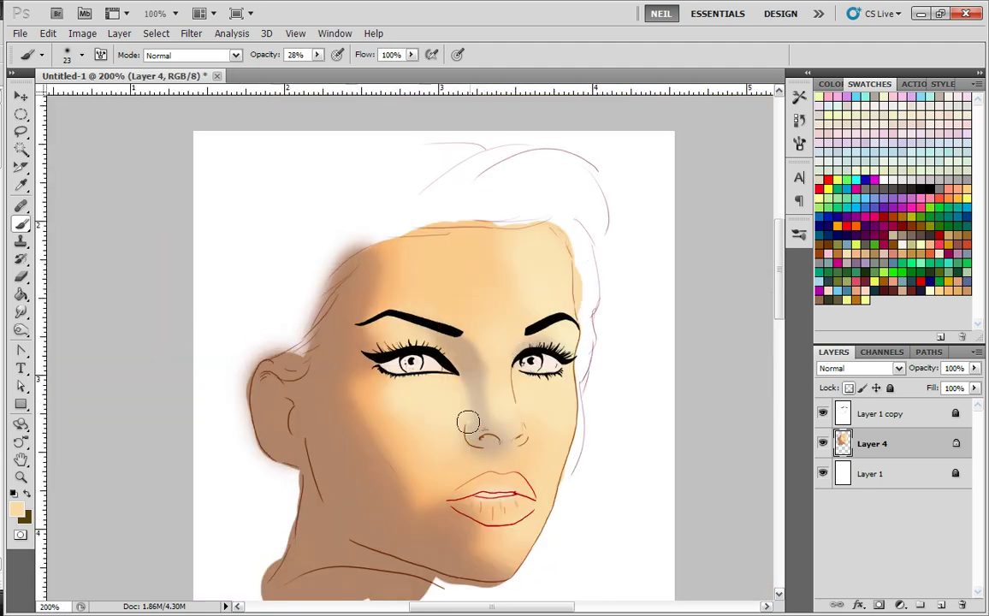
# - Set the brush to 71 px and blend the forehead's cream highlight and temple shadow edge with sampled skin tones
pyautogui.scroll(1, 474, 428)
pyautogui.scroll(5, 498, 393)
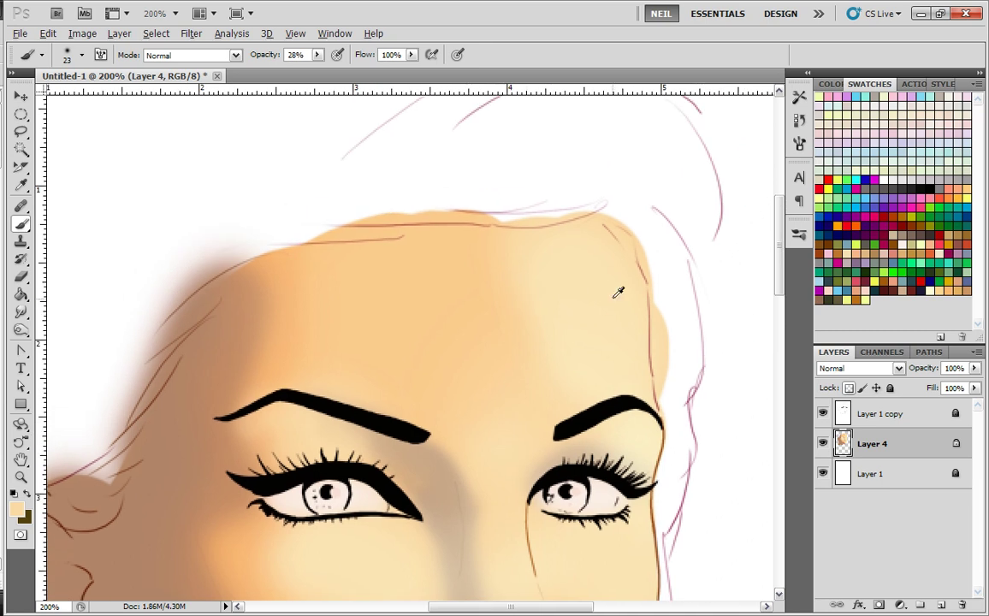
pyautogui.rightClick(587, 333)
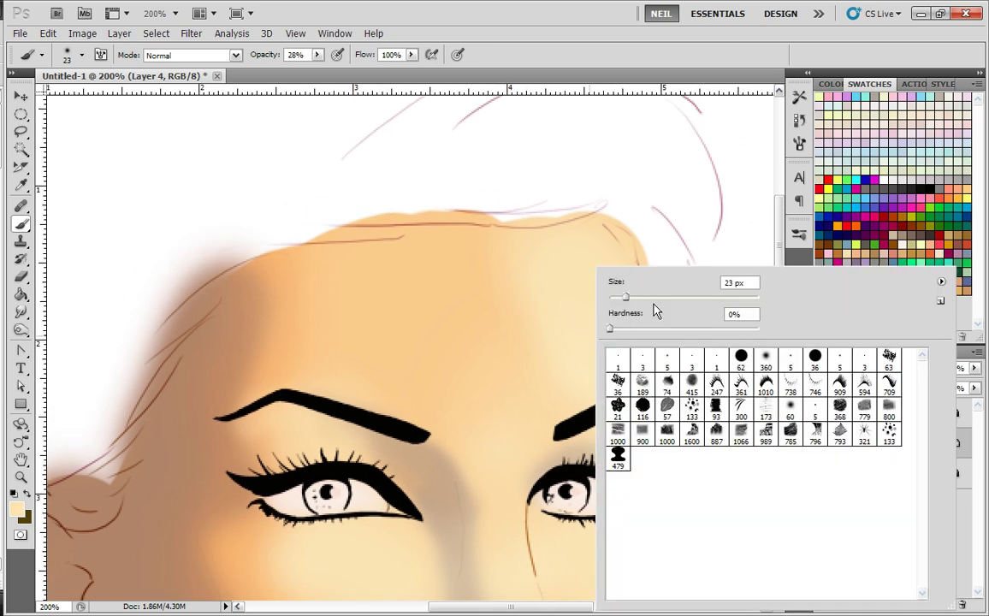
pyautogui.press('Return')
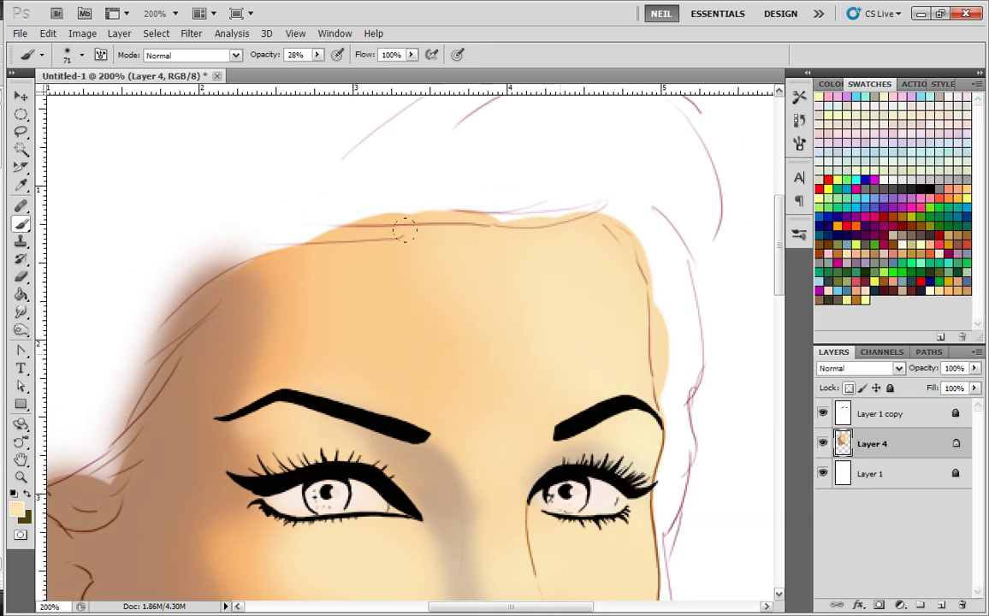
pyautogui.keyDown('alt'); pyautogui.click(268, 320); pyautogui.keyUp('alt')
pyautogui.moveTo(308, 362); pyautogui.dragTo(288, 85)
pyautogui.keyDown('alt'); pyautogui.click(375, 283); pyautogui.keyUp('alt')
pyautogui.moveTo(364, 301); pyautogui.dragTo(384, 373)
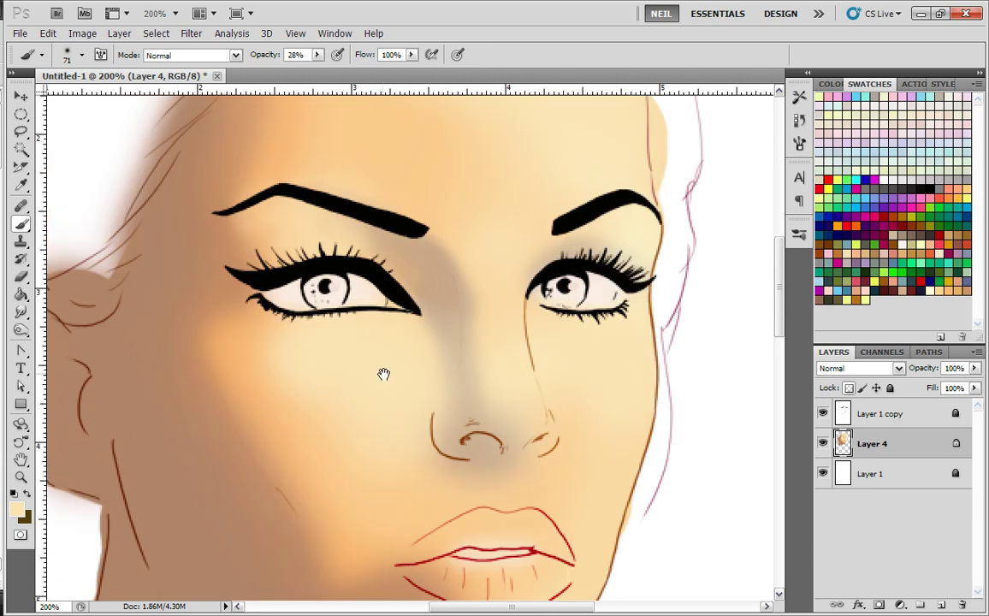
# - Warm the shadow beside the nose bridge with sampled orange, using a 35 px brush
pyautogui.keyDown('alt'); pyautogui.click(233, 371); pyautogui.keyUp('alt')
pyautogui.rightClick(341, 366)
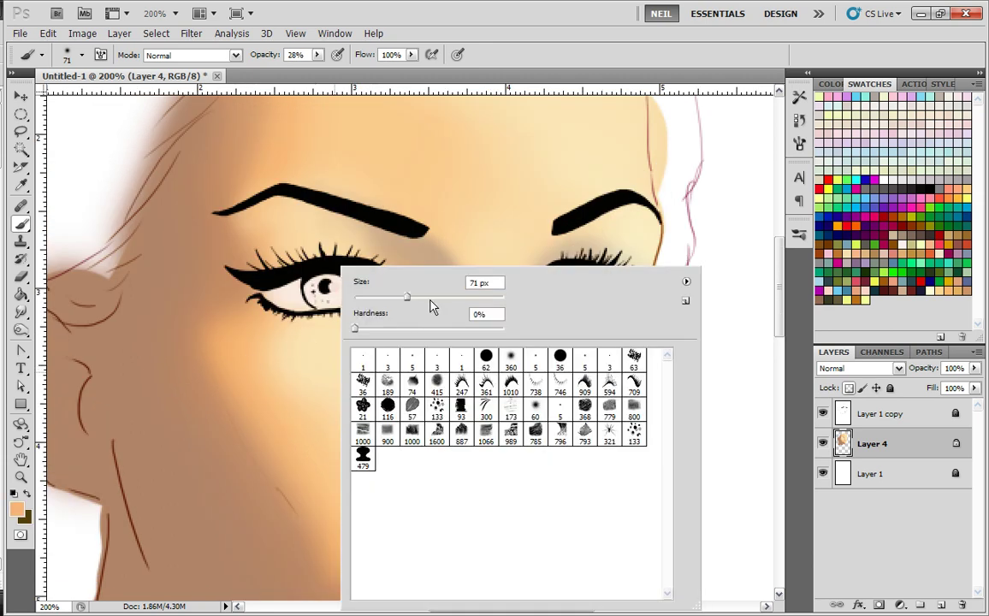
pyautogui.click(438, 243)
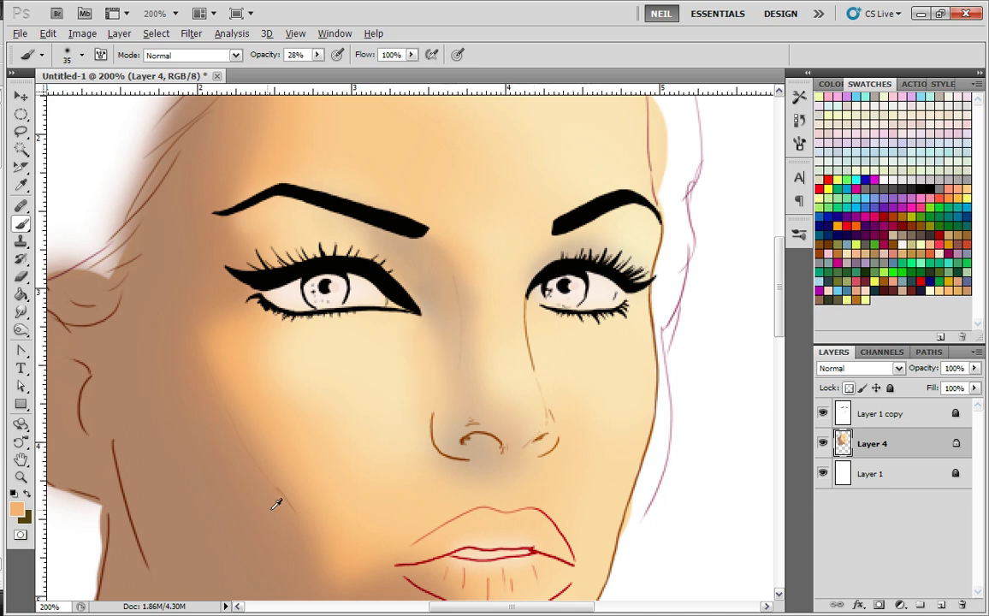
# - Darken the side of the nose and the nostril area with sampled shadow brown at 21 px
pyautogui.rightClick(524, 446)
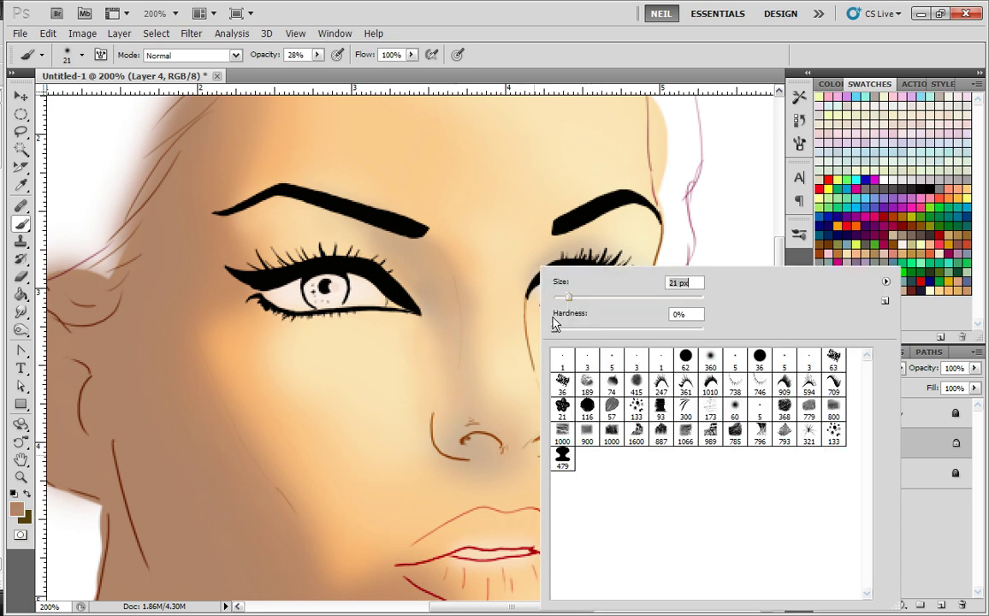
pyautogui.click(481, 450)
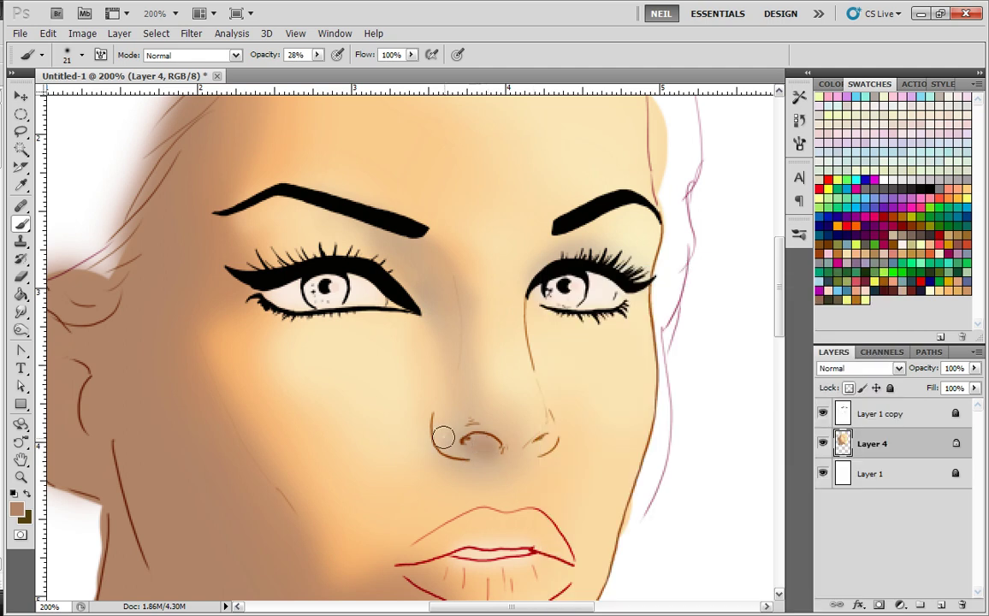
pyautogui.moveTo(487, 444)
pyautogui.mouseDown()
pyautogui.moveTo(468, 416)
pyautogui.moveTo(492, 421)
pyautogui.moveTo(468, 411)
pyautogui.moveTo(440, 363)
pyautogui.moveTo(498, 406)
pyautogui.moveTo(453, 382)
pyautogui.moveTo(456, 430)
pyautogui.moveTo(479, 368)
pyautogui.moveTo(500, 414)
pyautogui.moveTo(474, 384)
pyautogui.mouseUp()
pyautogui.keyDown('alt'); pyautogui.click(467, 405); pyautogui.keyUp('alt')
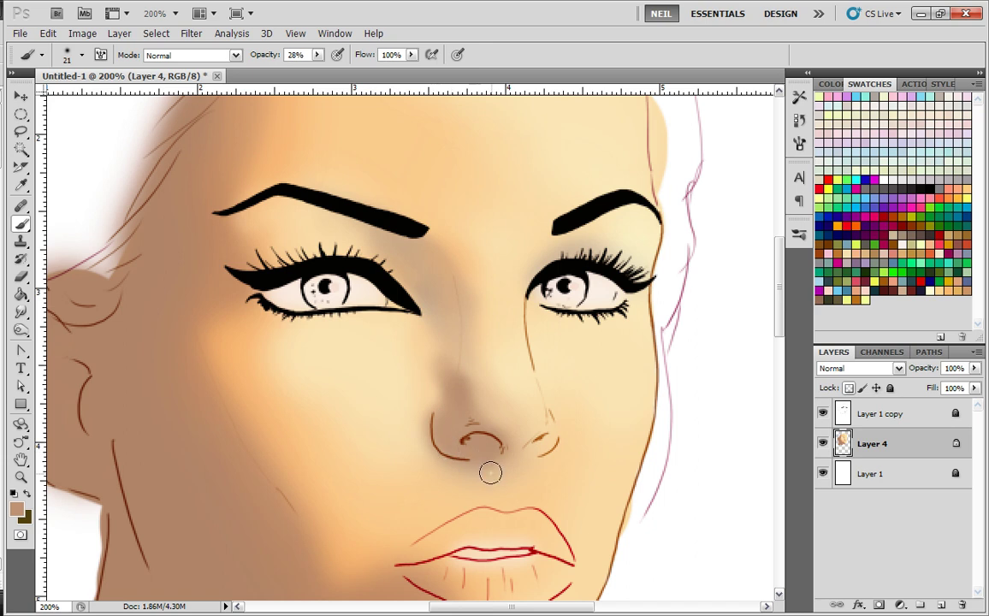
# - Paint a shadow in the groove between nose and upper lip, using colour dcae82 and a 10 px brush
pyautogui.keyDown('alt'); pyautogui.click(516, 495); pyautogui.keyUp('alt')
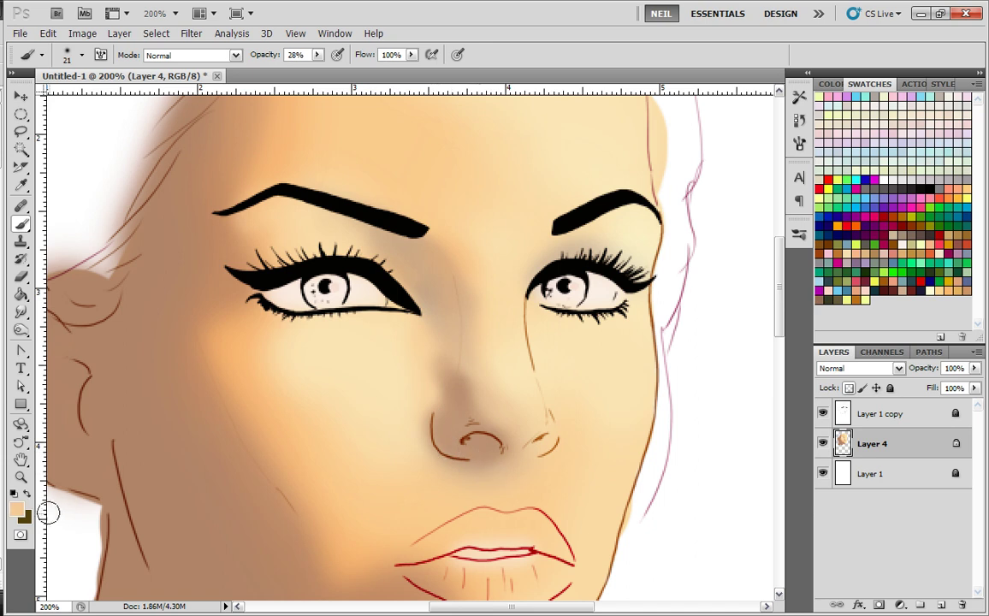
pyautogui.click(18, 512)
pyautogui.click(525, 195)
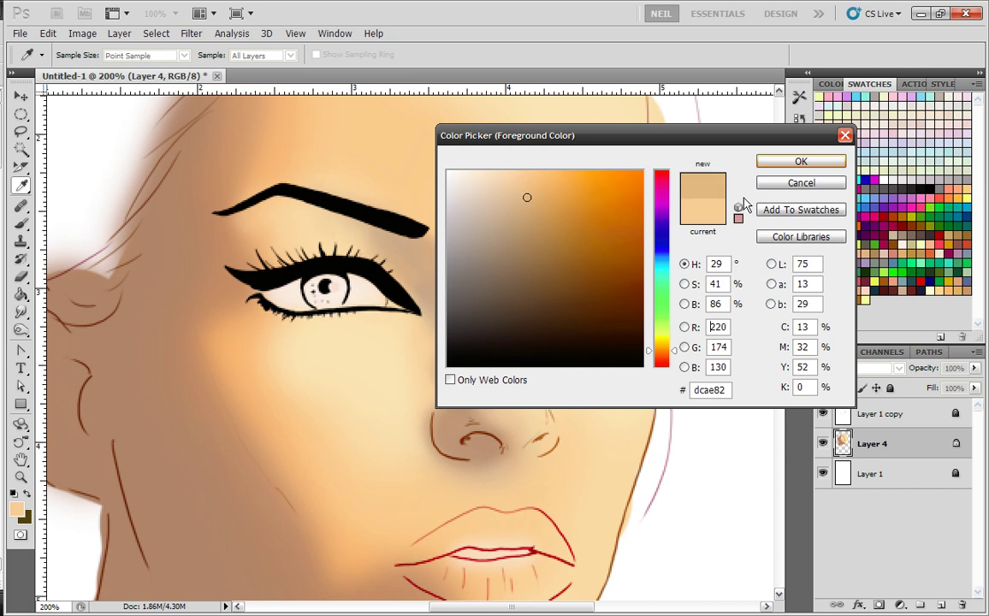
pyautogui.click(801, 161)
pyautogui.rightClick(547, 422)
pyautogui.moveTo(571, 296); pyautogui.dragTo(562, 296)
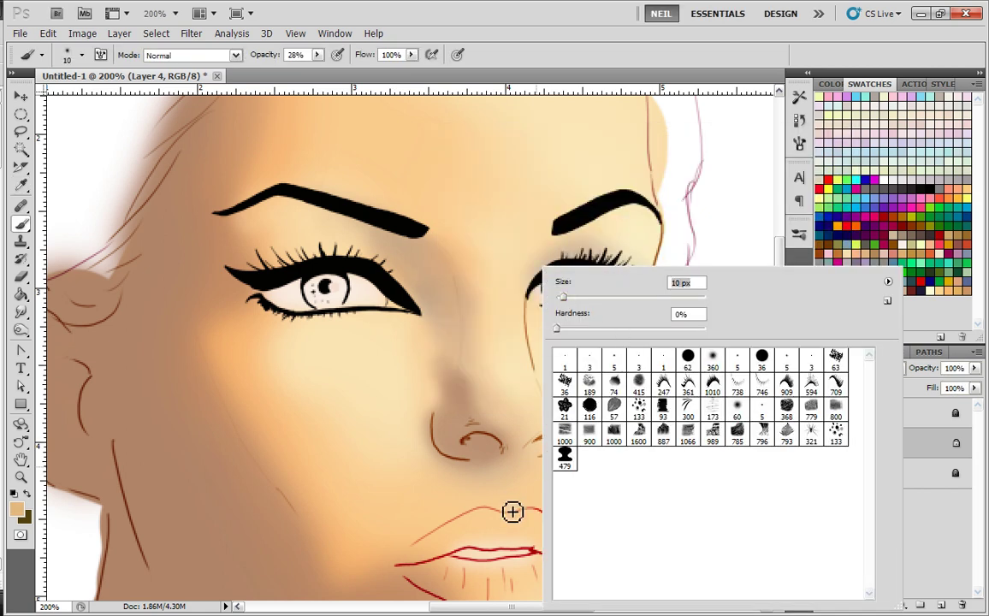
pyautogui.click(512, 511)
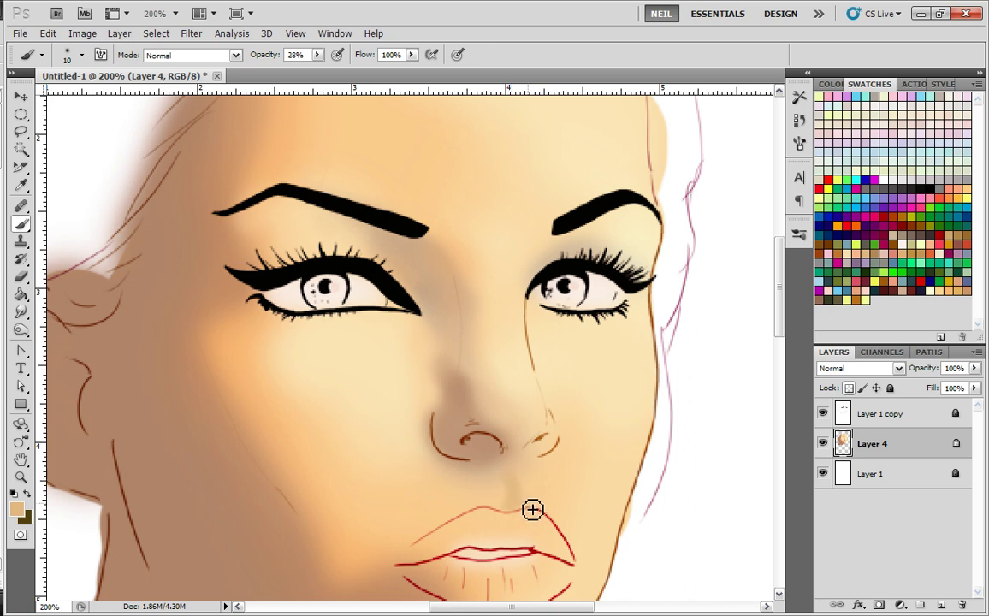
# - Add a lighter stroke beside the groove shadow under the nose and blend the skin above the upper lip with sampled tones
pyautogui.keyDown('alt'); pyautogui.click(611, 355); pyautogui.keyUp('alt')
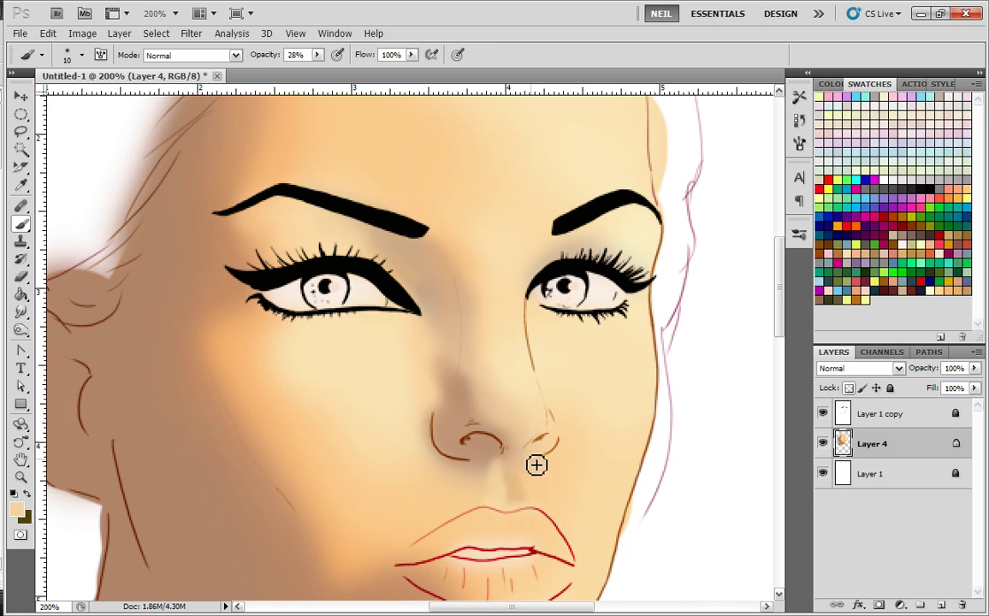
pyautogui.keyDown('alt'); pyautogui.click(519, 484); pyautogui.keyUp('alt')
pyautogui.keyDown('alt'); pyautogui.click(513, 490); pyautogui.keyUp('alt')
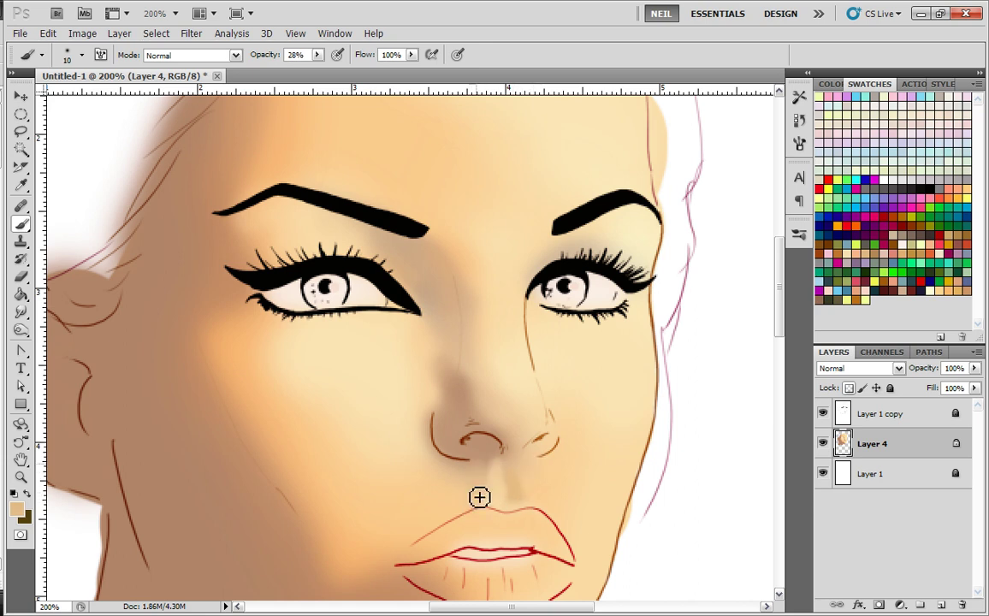
pyautogui.keyDown('alt'); pyautogui.click(430, 491); pyautogui.keyUp('alt')
pyautogui.click(441, 494)
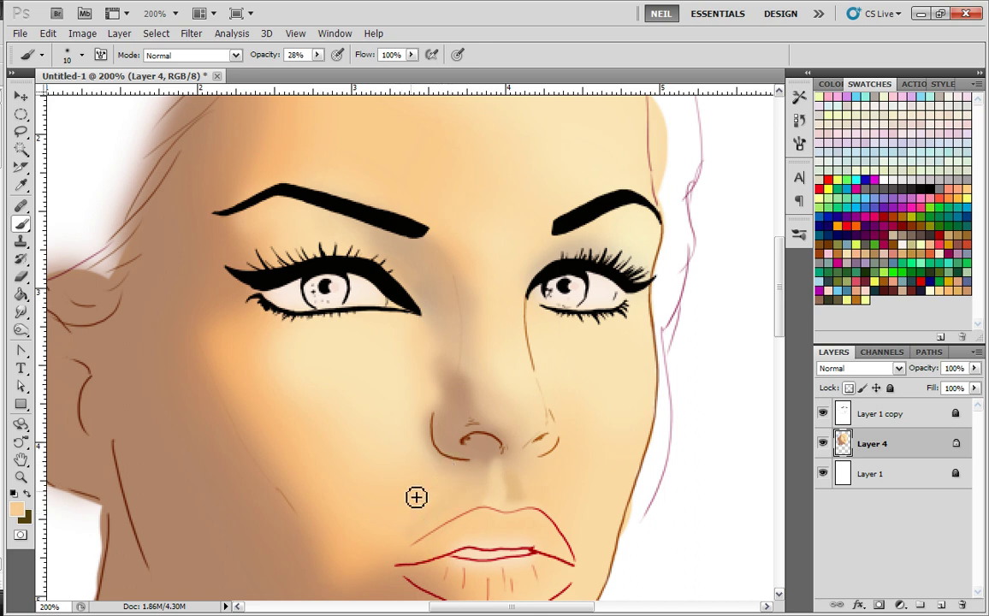
# - Shade around the outer curve of the nose wing with sampled brown and pick up the skin tone above the lip
pyautogui.keyDown('alt'); pyautogui.click(428, 408); pyautogui.keyUp('alt')
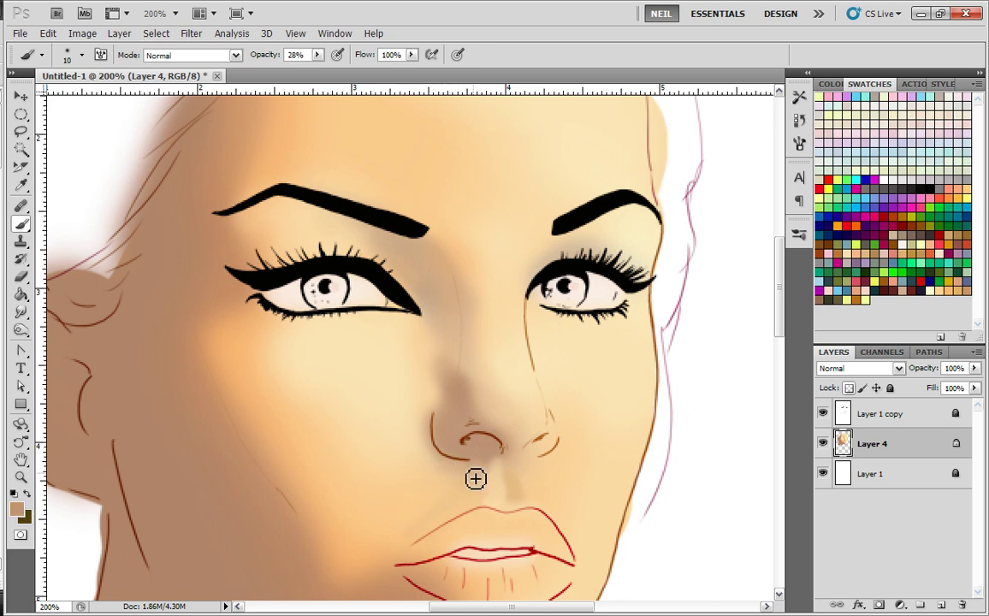
pyautogui.moveTo(433, 439)
pyautogui.mouseDown()
pyautogui.moveTo(483, 468)
pyautogui.moveTo(430, 439)
pyautogui.moveTo(463, 476)
pyautogui.moveTo(444, 476)
pyautogui.mouseUp()
pyautogui.click(454, 481)
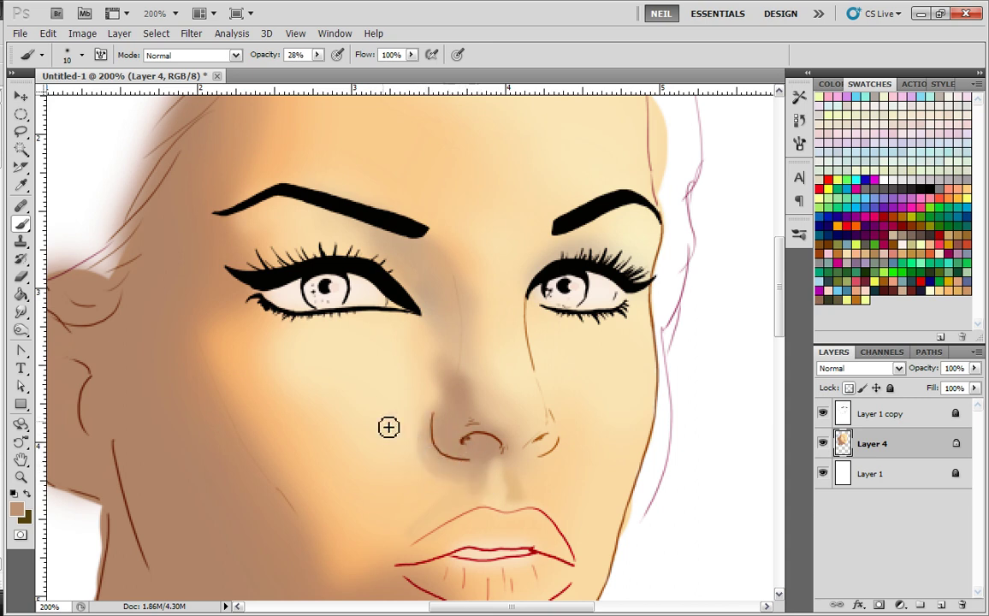
pyautogui.keyDown('alt'); pyautogui.click(477, 504); pyautogui.keyUp('alt')
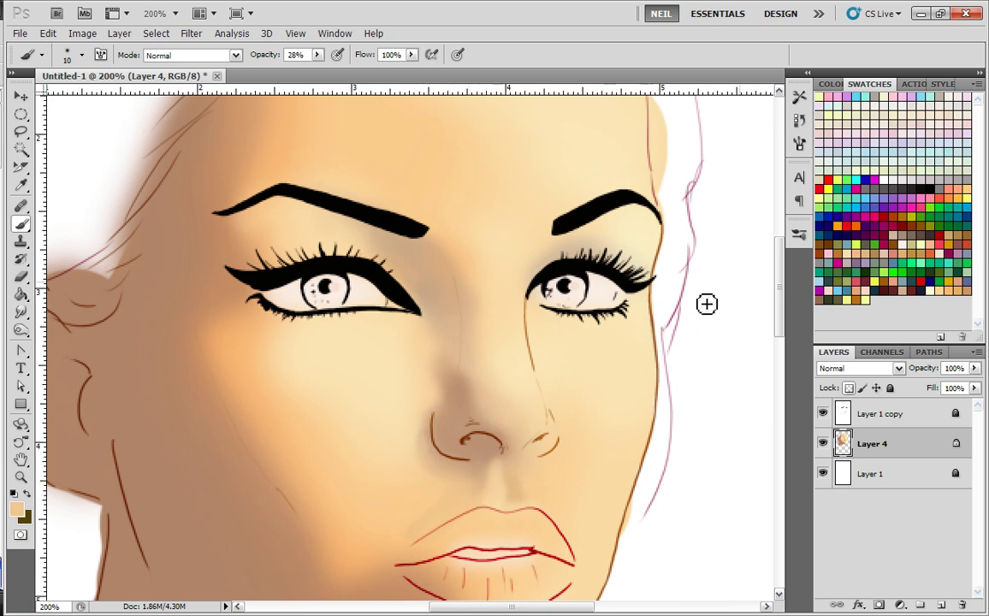
# - Fill the near nostril with dark maroon using the 5 px brush
pyautogui.click(894, 282)
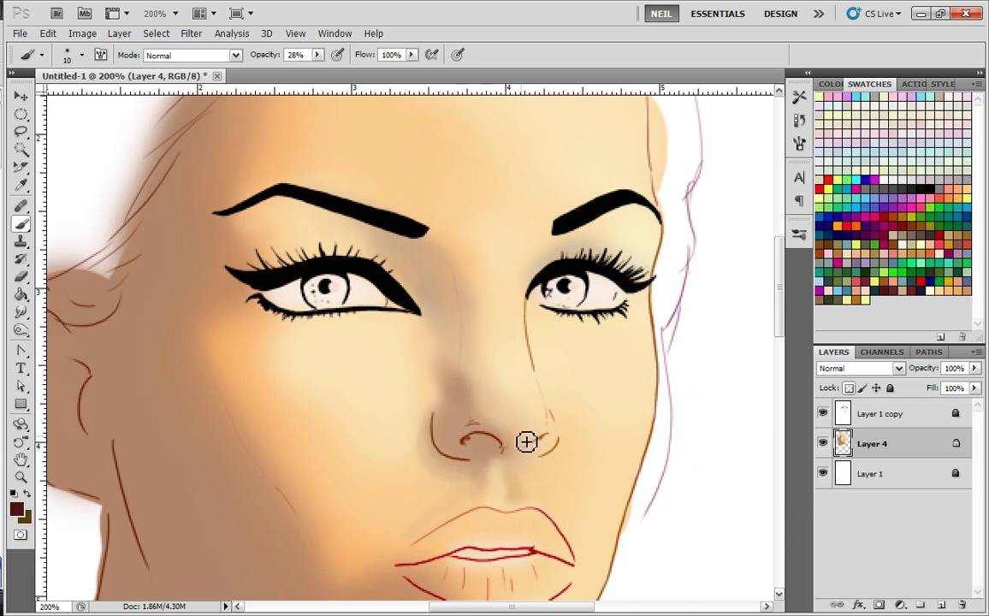
pyautogui.rightClick(536, 419)
pyautogui.click(598, 359)
pyautogui.press('Return')
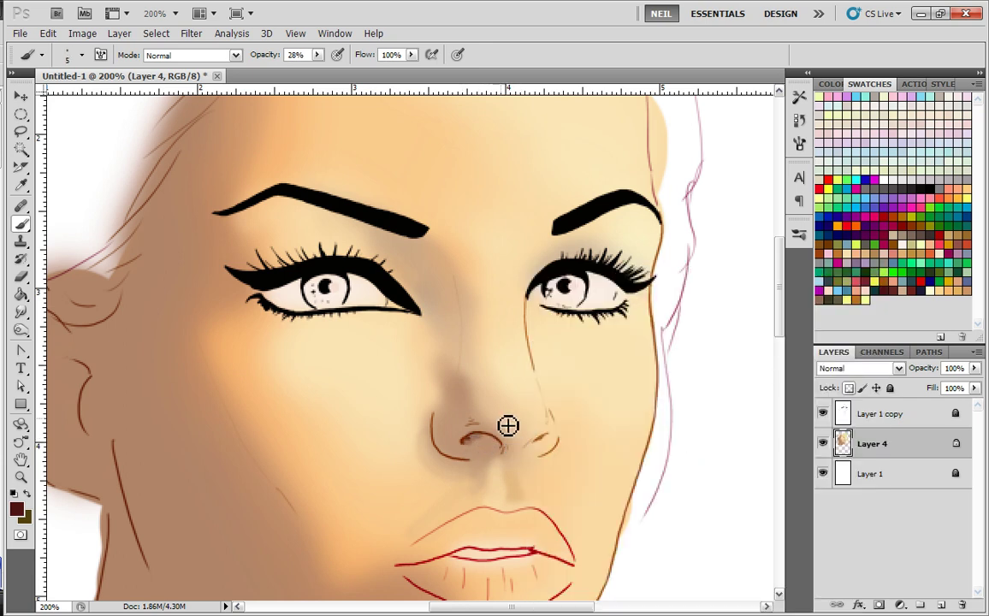
pyautogui.scroll(2, 515, 448)
pyautogui.moveTo(522, 417)
pyautogui.mouseDown()
pyautogui.moveTo(477, 404)
pyautogui.moveTo(464, 413)
pyautogui.moveTo(521, 419)
pyautogui.moveTo(491, 409)
pyautogui.moveTo(525, 423)
pyautogui.moveTo(502, 408)
pyautogui.mouseUp()
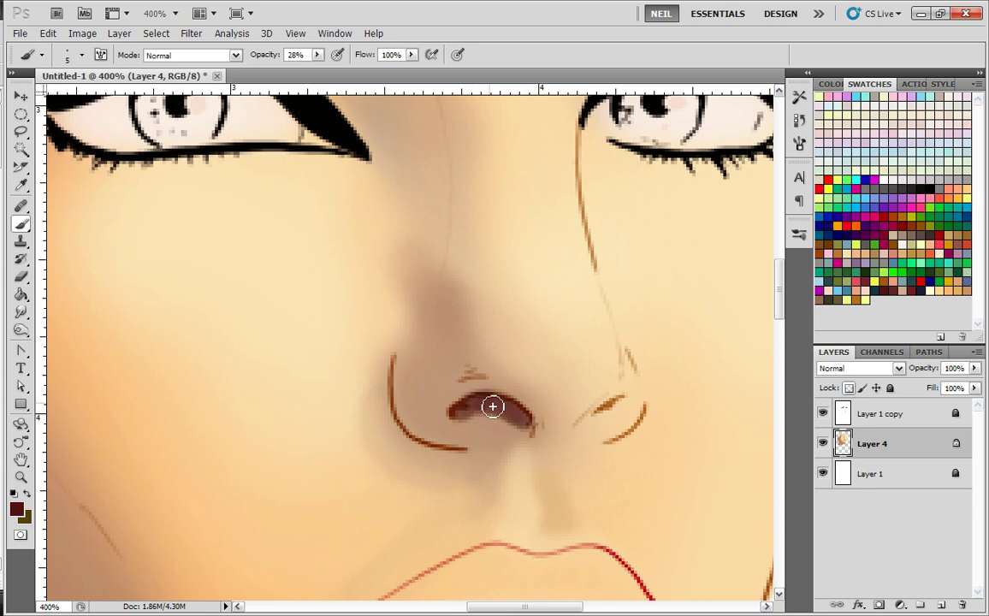
pyautogui.moveTo(472, 409)
pyautogui.mouseDown()
pyautogui.moveTo(461, 414)
pyautogui.moveTo(498, 407)
pyautogui.moveTo(481, 404)
pyautogui.moveTo(468, 414)
pyautogui.moveTo(515, 411)
pyautogui.moveTo(527, 421)
pyautogui.moveTo(486, 422)
pyautogui.moveTo(523, 421)
pyautogui.moveTo(493, 429)
pyautogui.mouseUp()
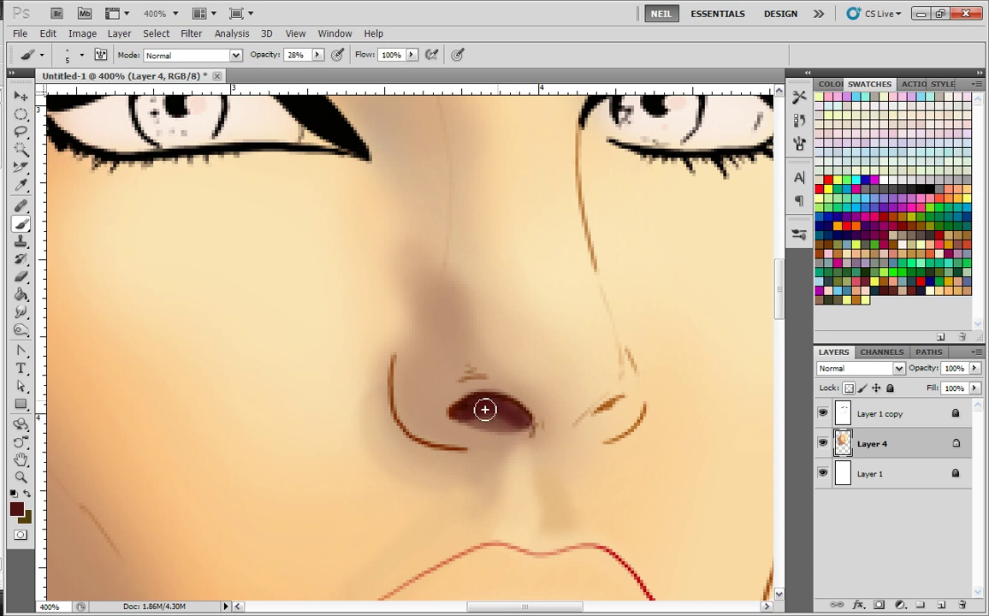
# - Soften the lower part and rim of the near nostril with sampled tones, using a 7 px brush
pyautogui.rightClick(516, 404)
pyautogui.click(687, 365)
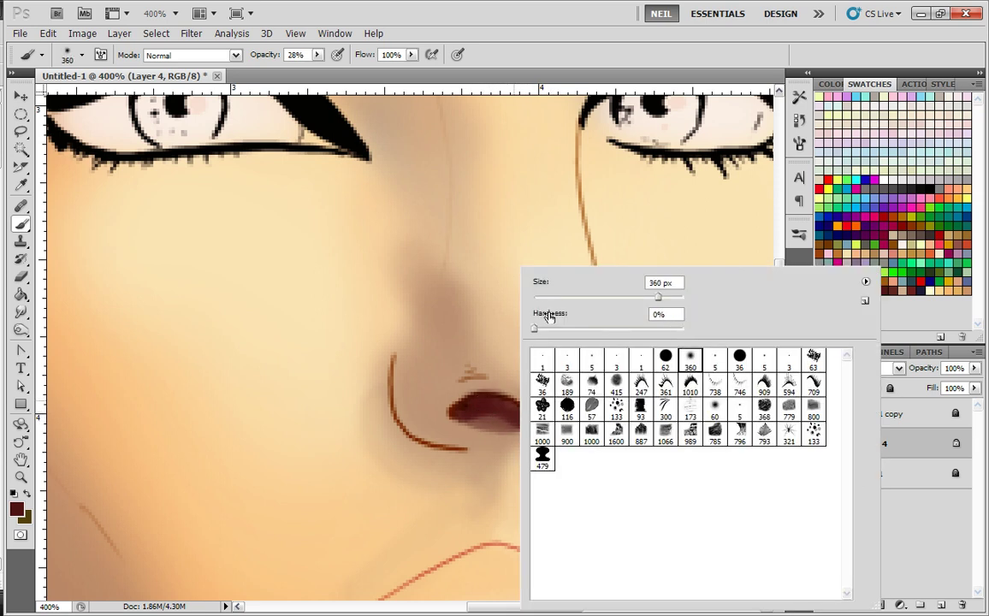
pyautogui.click(545, 298)
pyautogui.keyDown('alt'); pyautogui.click(503, 420); pyautogui.keyUp('alt')
pyautogui.moveTo(499, 436)
pyautogui.mouseDown()
pyautogui.moveTo(498, 419)
pyautogui.moveTo(476, 415)
pyautogui.moveTo(481, 433)
pyautogui.mouseUp()
pyautogui.keyDown('alt'); pyautogui.click(519, 443); pyautogui.keyUp('alt')
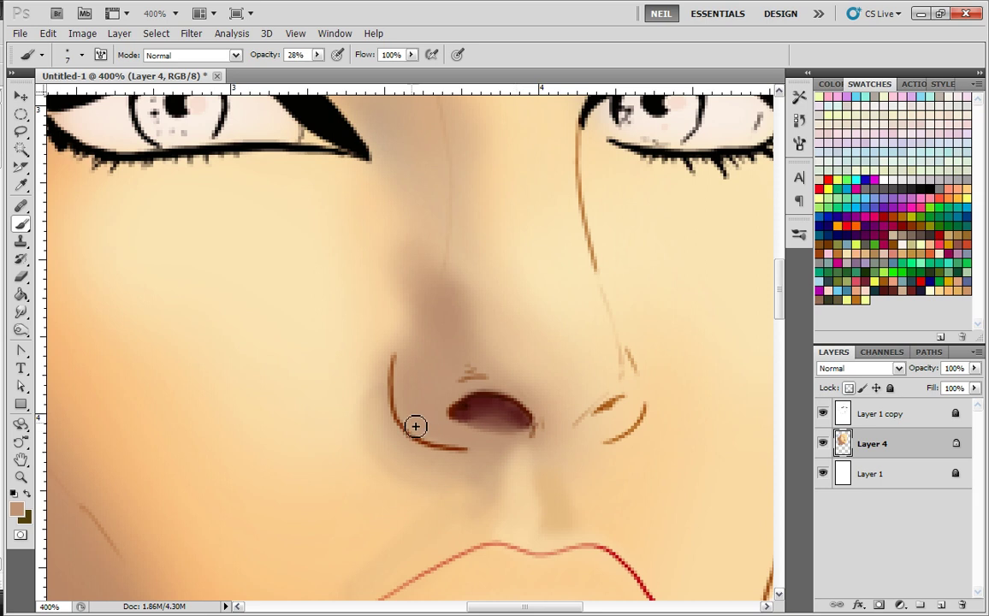
# - Paint the far nostril in coral pink, colour e37266
pyautogui.click(17, 510)
pyautogui.click(534, 205)
pyautogui.moveTo(661, 353); pyautogui.dragTo(676, 365)
pyautogui.click(550, 194)
pyautogui.moveTo(551, 192); pyautogui.dragTo(554, 192)
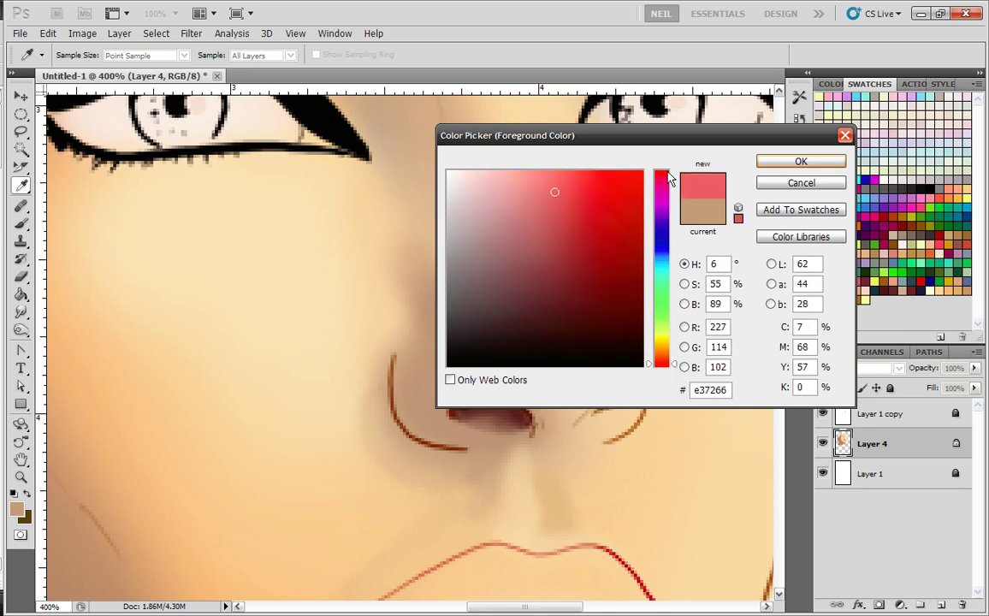
pyautogui.click(798, 163)
pyautogui.press('b')
pyautogui.moveTo(620, 413)
pyautogui.mouseDown()
pyautogui.moveTo(586, 427)
pyautogui.moveTo(568, 425)
pyautogui.moveTo(620, 417)
pyautogui.moveTo(624, 405)
pyautogui.moveTo(605, 421)
pyautogui.moveTo(634, 395)
pyautogui.moveTo(621, 432)
pyautogui.moveTo(590, 445)
pyautogui.moveTo(635, 421)
pyautogui.moveTo(635, 399)
pyautogui.moveTo(593, 443)
pyautogui.mouseUp()
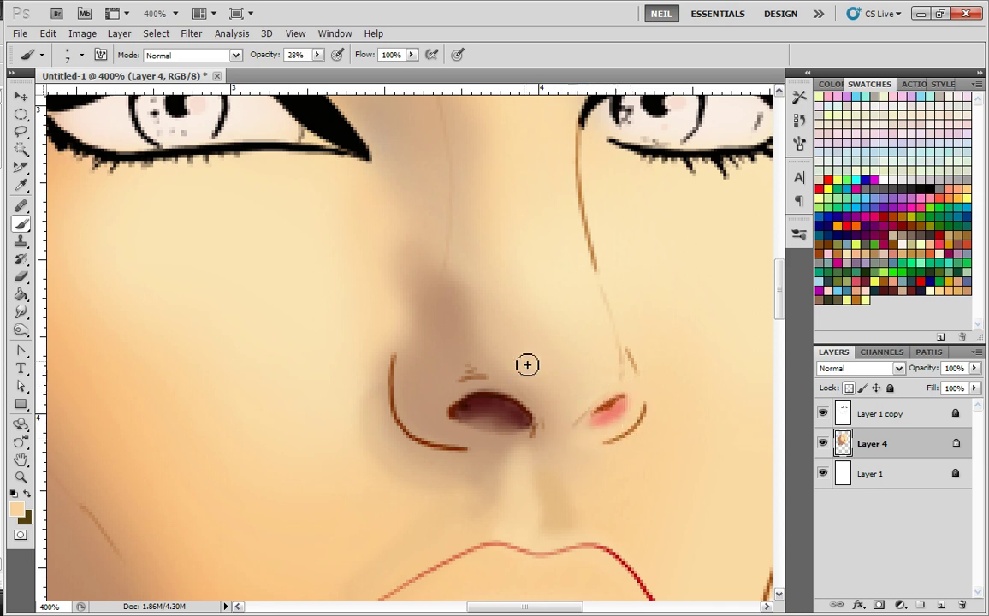
# - Deepen the shadow between the near eye's inner corner and the nose bridge with brown 9c7b63
pyautogui.moveTo(474, 312); pyautogui.dragTo(491, 402)
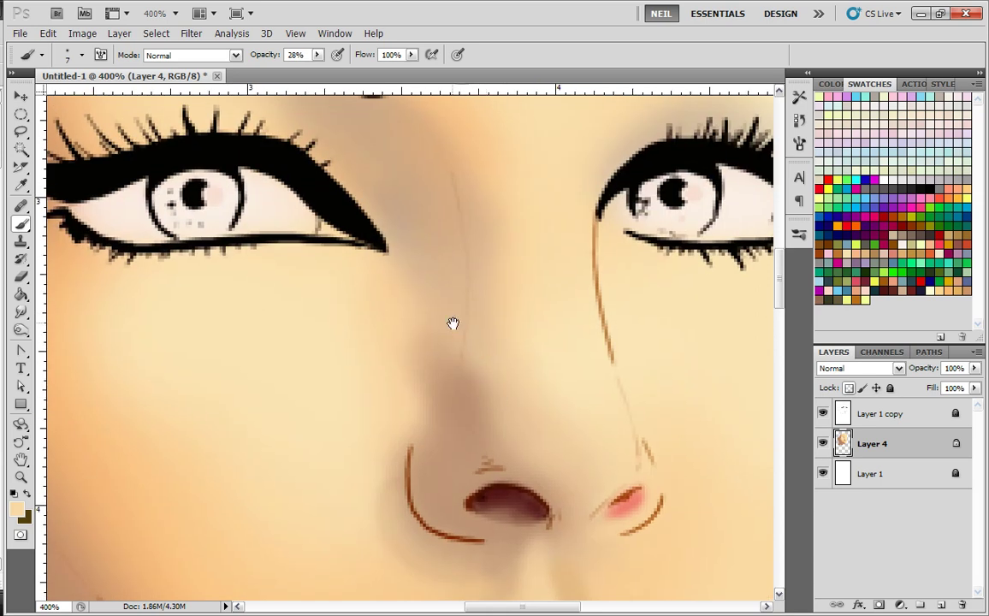
pyautogui.moveTo(452, 323); pyautogui.dragTo(493, 381)
pyautogui.keyDown('alt'); pyautogui.click(507, 450); pyautogui.keyUp('alt')
pyautogui.moveTo(455, 295); pyautogui.dragTo(507, 354)
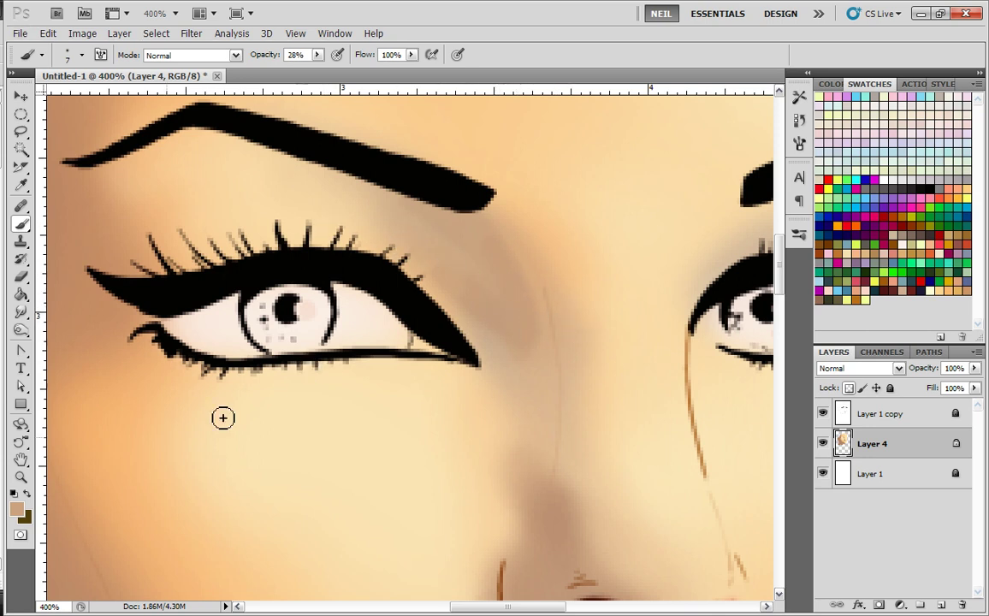
pyautogui.click(22, 511)
pyautogui.click(516, 248)
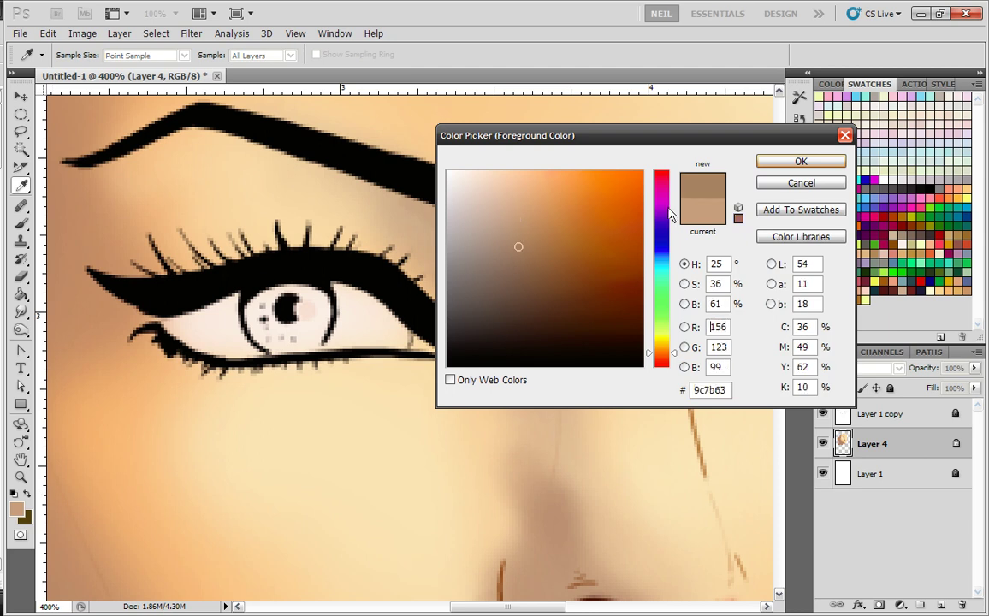
pyautogui.click(794, 161)
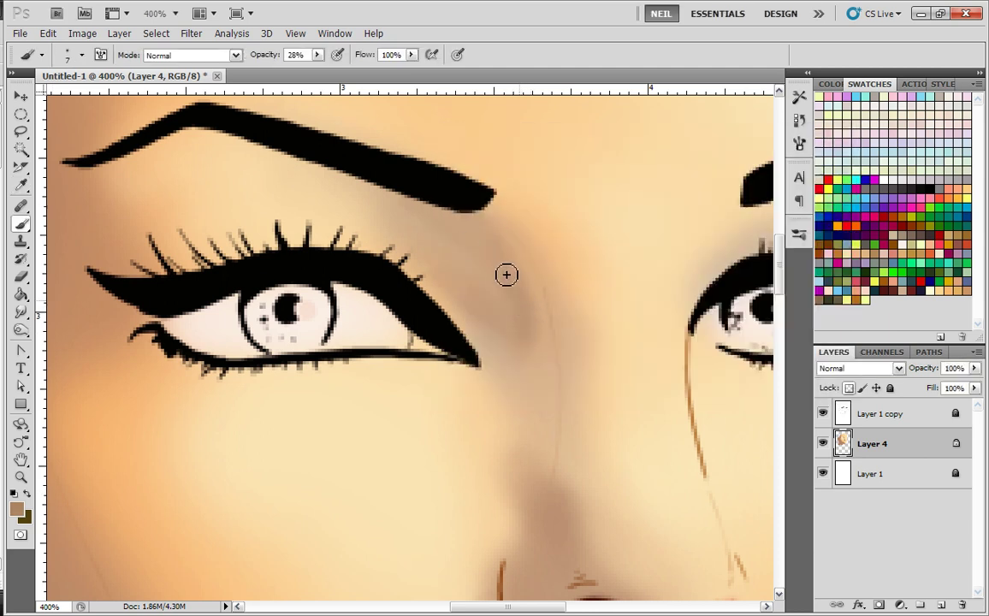
pyautogui.moveTo(520, 279)
pyautogui.mouseDown()
pyautogui.moveTo(511, 328)
pyautogui.moveTo(444, 294)
pyautogui.moveTo(526, 317)
pyautogui.mouseUp()
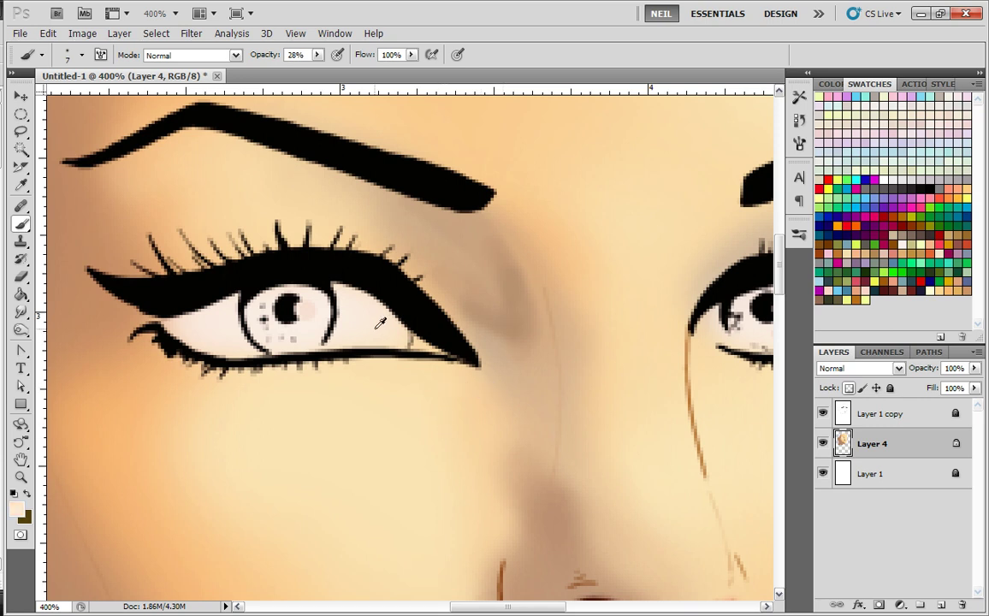
# - Add a pale highlight around the inner corner of the near eye with the tone sampled from the eye white
pyautogui.moveTo(470, 323)
pyautogui.mouseDown()
pyautogui.moveTo(487, 360)
pyautogui.moveTo(457, 321)
pyautogui.mouseUp()
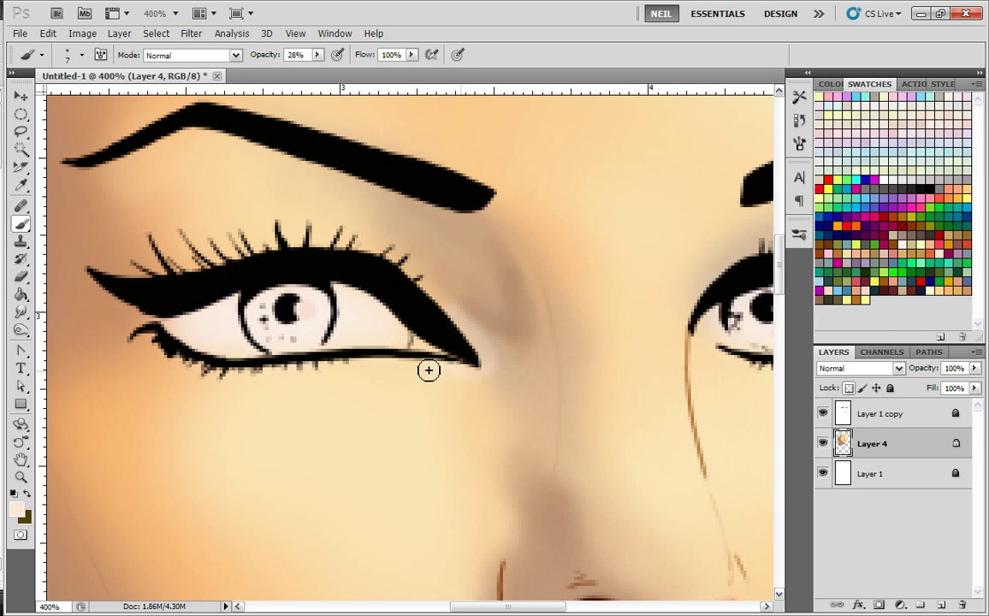
pyautogui.moveTo(648, 348); pyautogui.dragTo(456, 396)
pyautogui.moveTo(533, 381); pyautogui.dragTo(512, 395)
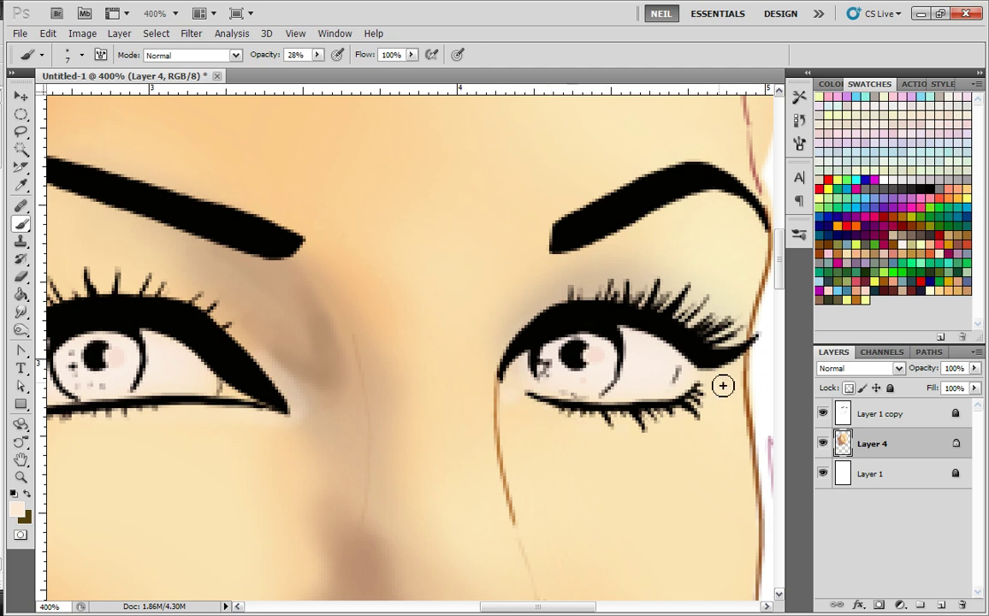
pyautogui.moveTo(424, 410); pyautogui.dragTo(656, 402)
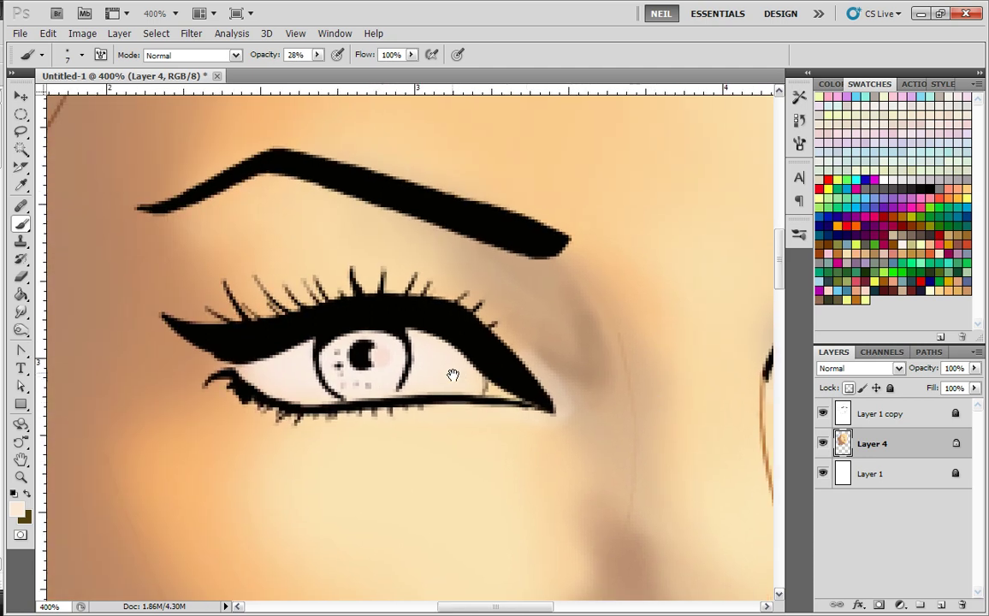
# - Shade the skin along the near eye's upper lid behind the lashes with brown sampled above the eye
pyautogui.moveTo(426, 366); pyautogui.dragTo(528, 413)
pyautogui.keyDown('alt'); pyautogui.click(260, 354); pyautogui.keyUp('alt')
pyautogui.moveTo(247, 353)
pyautogui.mouseDown()
pyautogui.moveTo(541, 343)
pyautogui.moveTo(616, 388)
pyautogui.moveTo(529, 340)
pyautogui.moveTo(516, 348)
pyautogui.moveTo(572, 357)
pyautogui.moveTo(408, 347)
pyautogui.moveTo(529, 347)
pyautogui.moveTo(450, 345)
pyautogui.moveTo(484, 343)
pyautogui.moveTo(476, 335)
pyautogui.moveTo(361, 356)
pyautogui.moveTo(420, 360)
pyautogui.moveTo(442, 346)
pyautogui.moveTo(612, 386)
pyautogui.moveTo(563, 357)
pyautogui.moveTo(457, 342)
pyautogui.mouseUp()
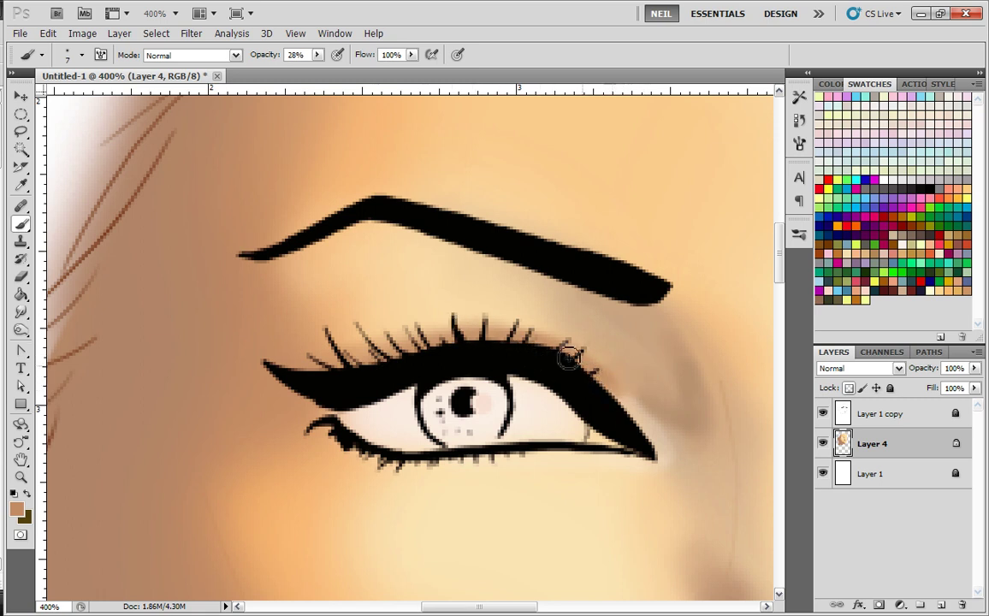
pyautogui.hotkey('ctrl', '-')
pyautogui.hotkey('ctrl', '-')
pyautogui.hotkey('ctrl', '-')
pyautogui.hotkey('ctrl', '-')
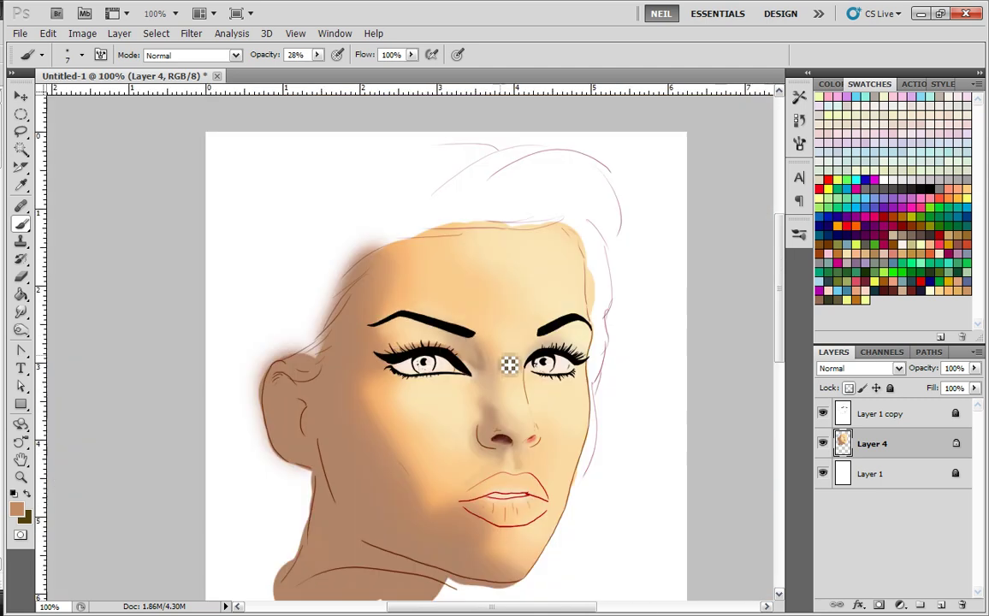
# - Paint a faint eyelid crease between the near eye's lashes and eyebrow with a sampled brown at 10% brush opacity
pyautogui.hotkey('ctrl', '+')
pyautogui.hotkey('ctrl', '+')
pyautogui.hotkey('ctrl', '+')
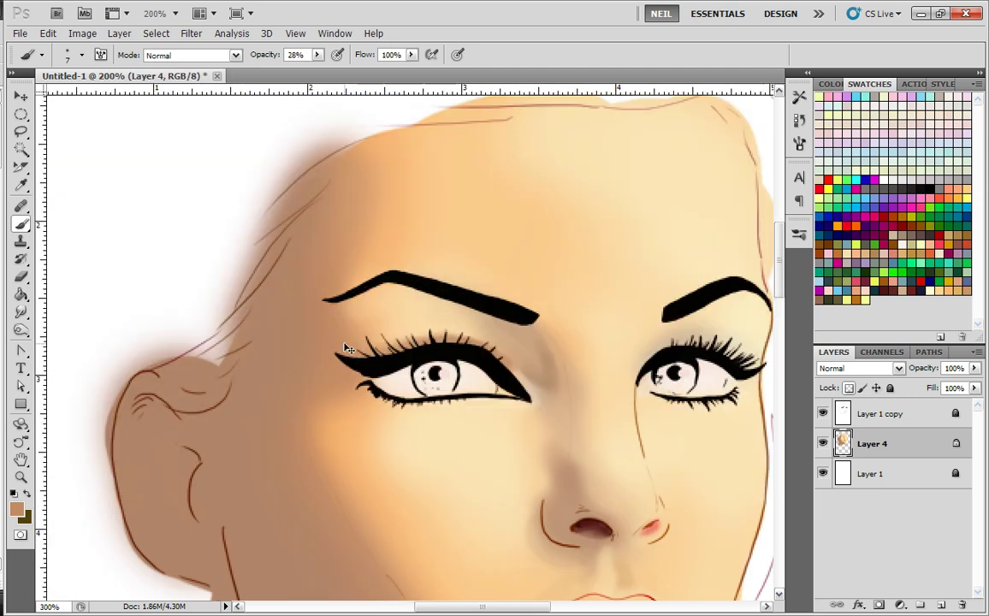
pyautogui.moveTo(439, 358); pyautogui.dragTo(511, 403)
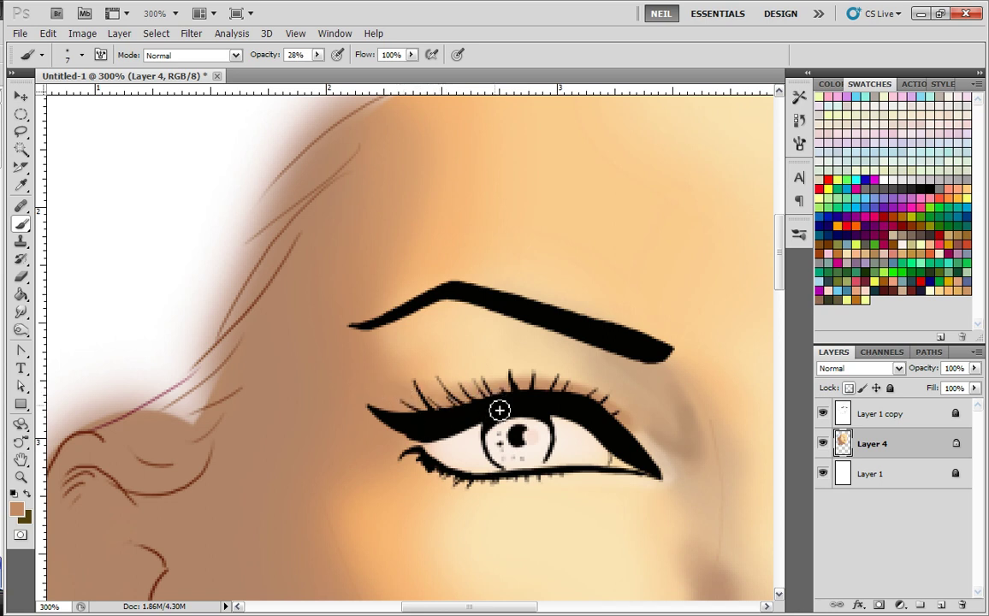
pyautogui.keyDown('alt'); pyautogui.click(496, 341); pyautogui.keyUp('alt')
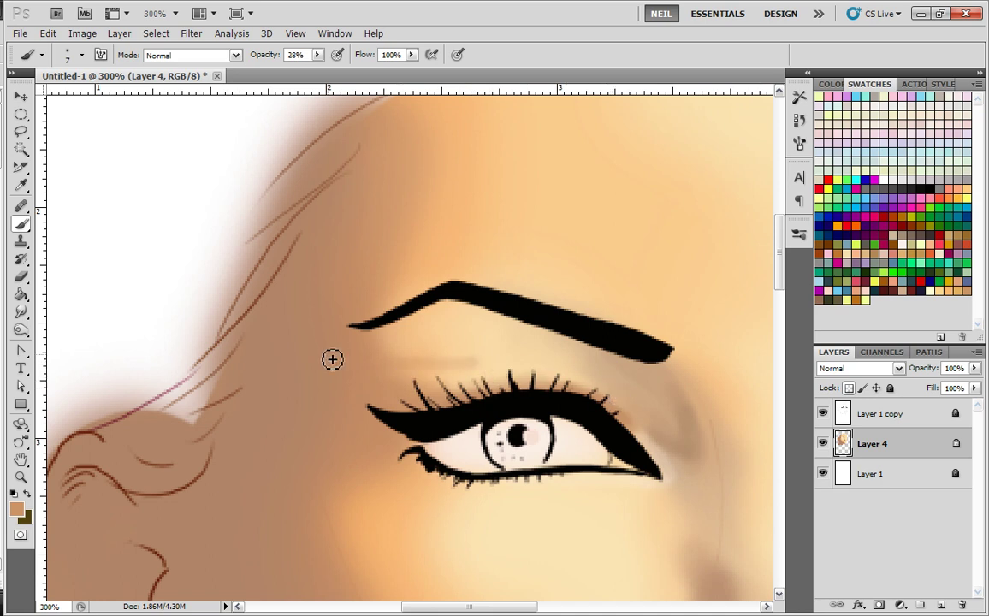
pyautogui.click(318, 54)
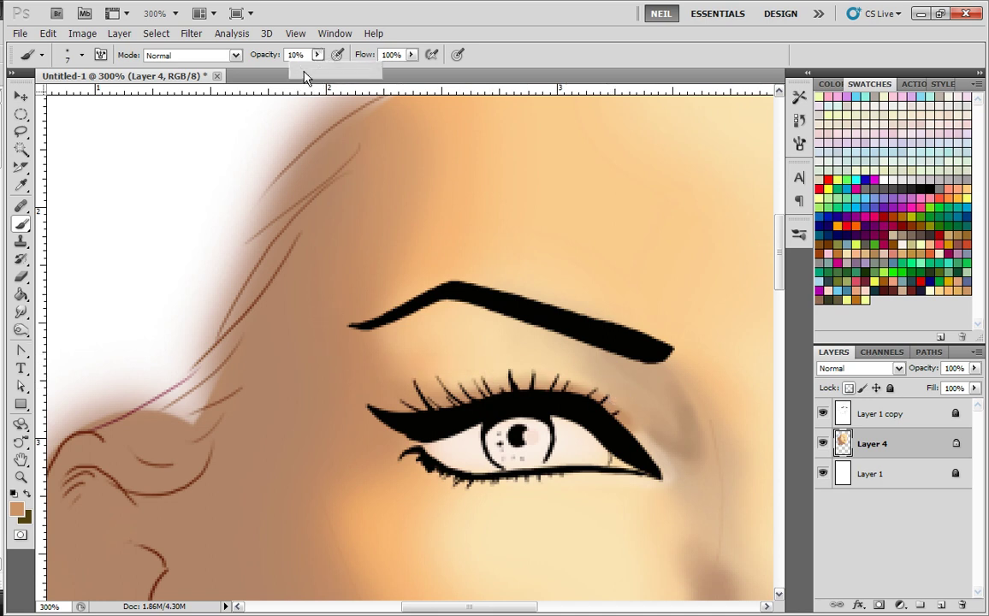
pyautogui.moveTo(488, 368)
pyautogui.mouseDown()
pyautogui.moveTo(375, 378)
pyautogui.moveTo(472, 369)
pyautogui.moveTo(388, 370)
pyautogui.mouseUp()
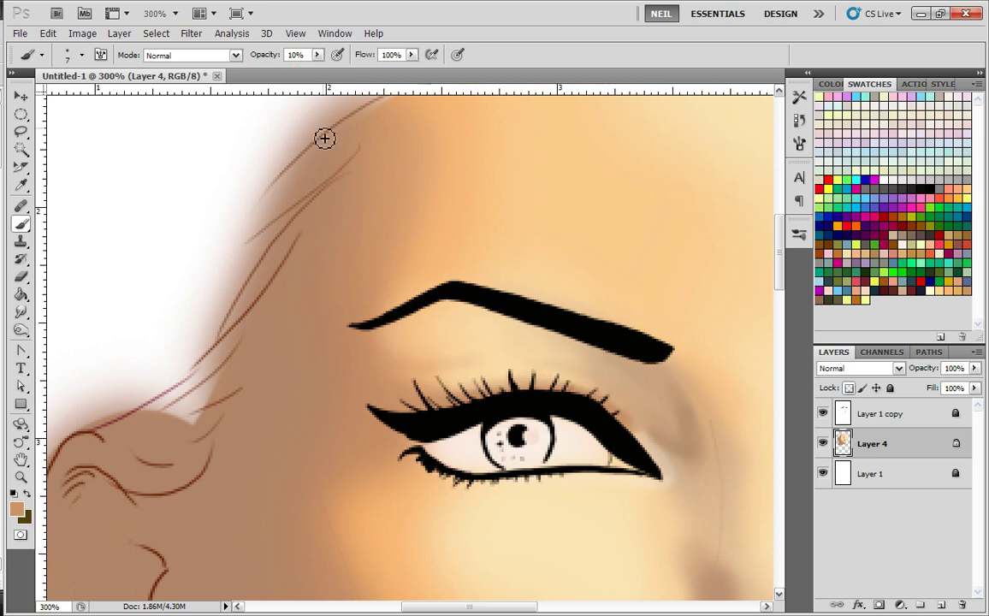
# - Set the brush opacity to 32% and sample the brown skin tone by the near eyebrow's outer end
pyautogui.click(317, 55)
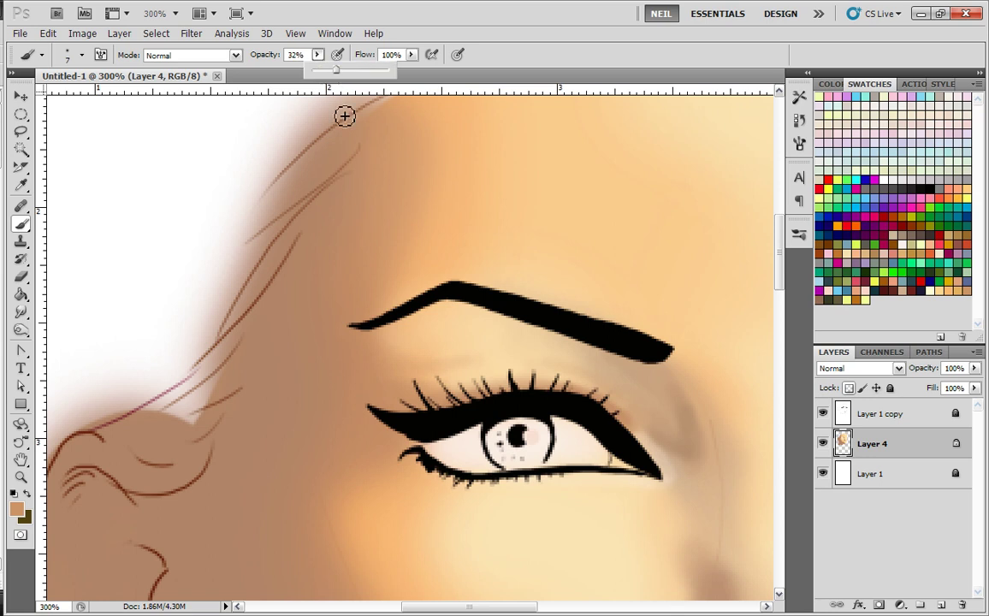
pyautogui.keyDown('alt'); pyautogui.click(357, 335); pyautogui.keyUp('alt')
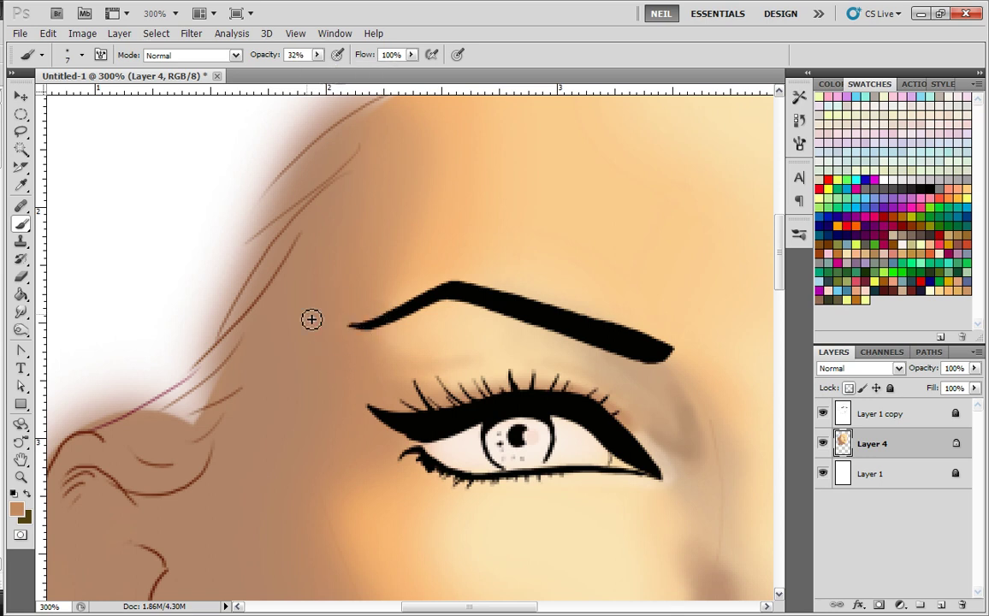
pyautogui.scroll(-4, 434, 375)
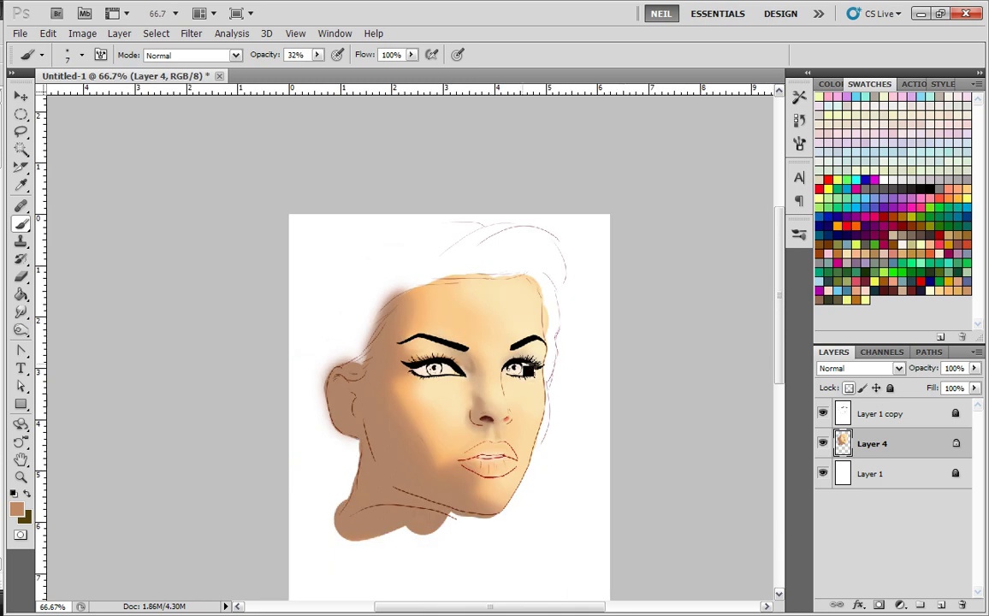
pyautogui.scroll(2, 532, 371)
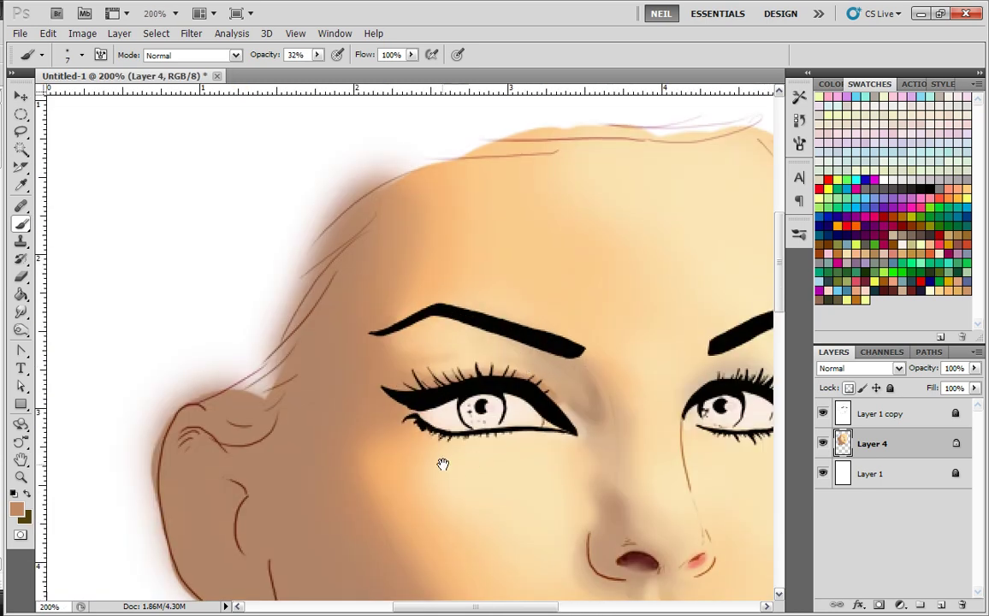
# - Examine the shading across the face, temporarily hiding the Layer 1 copy line art to check the painted skin alone
pyautogui.moveTo(450, 461); pyautogui.dragTo(466, 278)
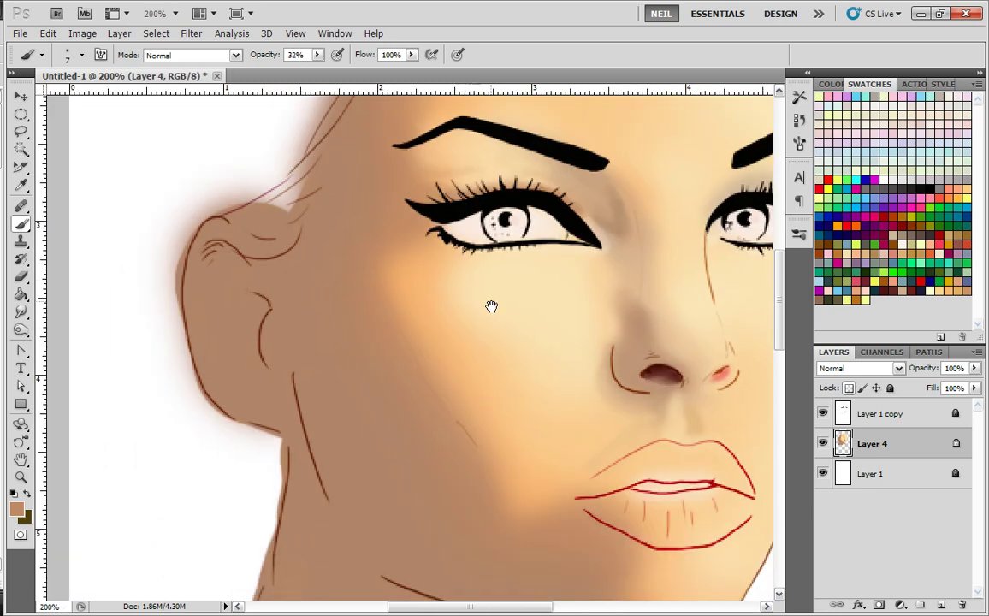
pyautogui.moveTo(455, 363); pyautogui.dragTo(274, 393)
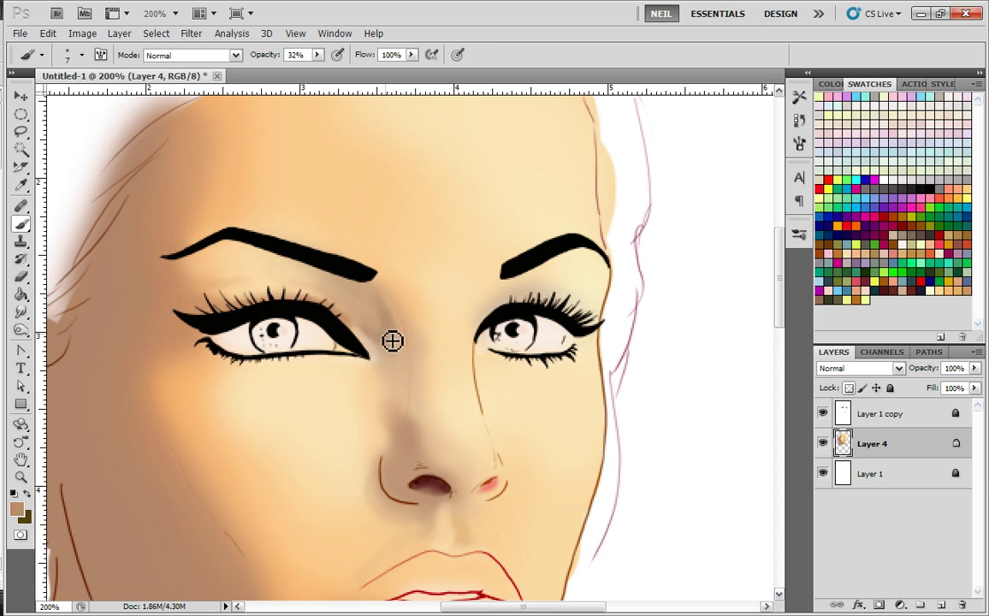
pyautogui.moveTo(451, 462); pyautogui.dragTo(429, 400)
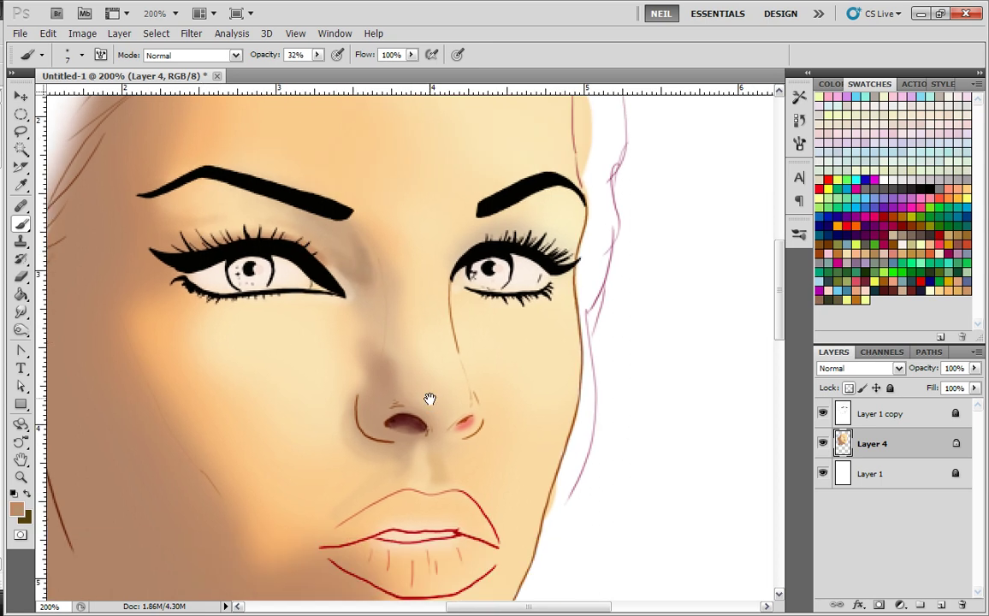
pyautogui.hotkey('ctrl', '-')
pyautogui.hotkey('ctrl', '-')
pyautogui.hotkey('ctrl', '+')
pyautogui.click(823, 414)
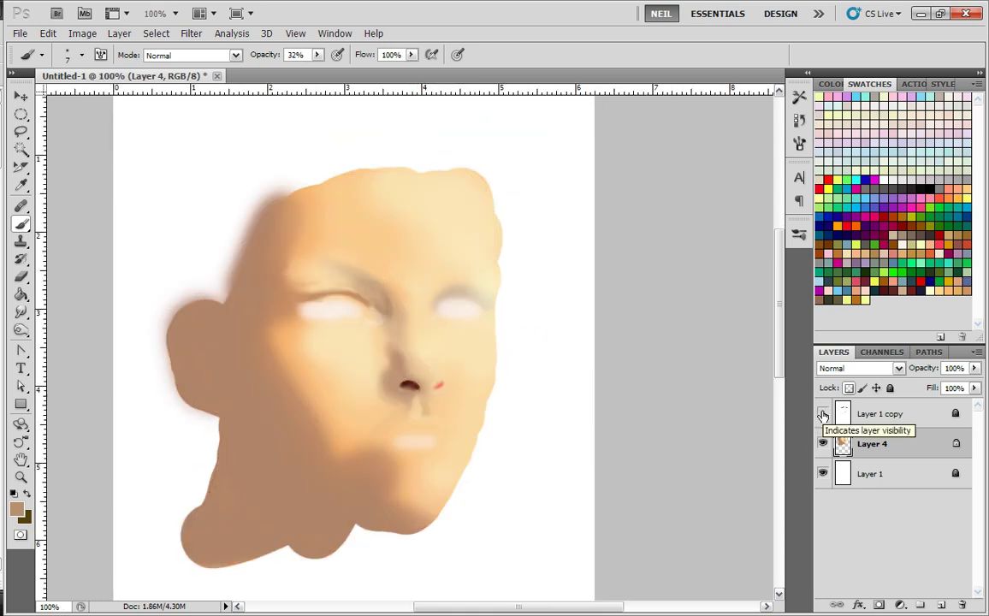
pyautogui.click(823, 414)
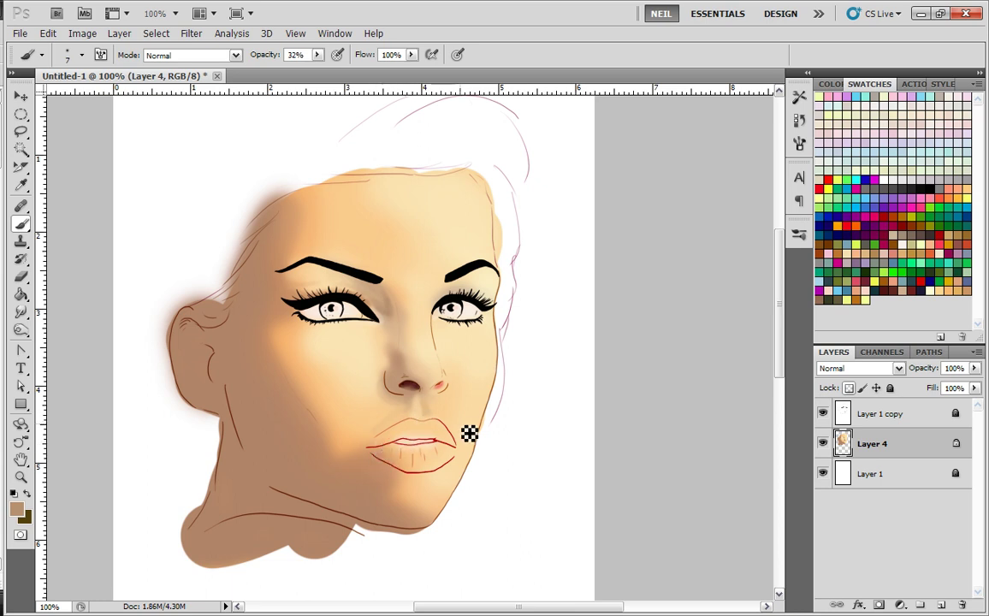
# - Shade along the far side of the nose bridge below the inner eye corner and above the far eye's upper lid
pyautogui.hotkey('ctrl', '+')
pyautogui.hotkey('ctrl', '+')
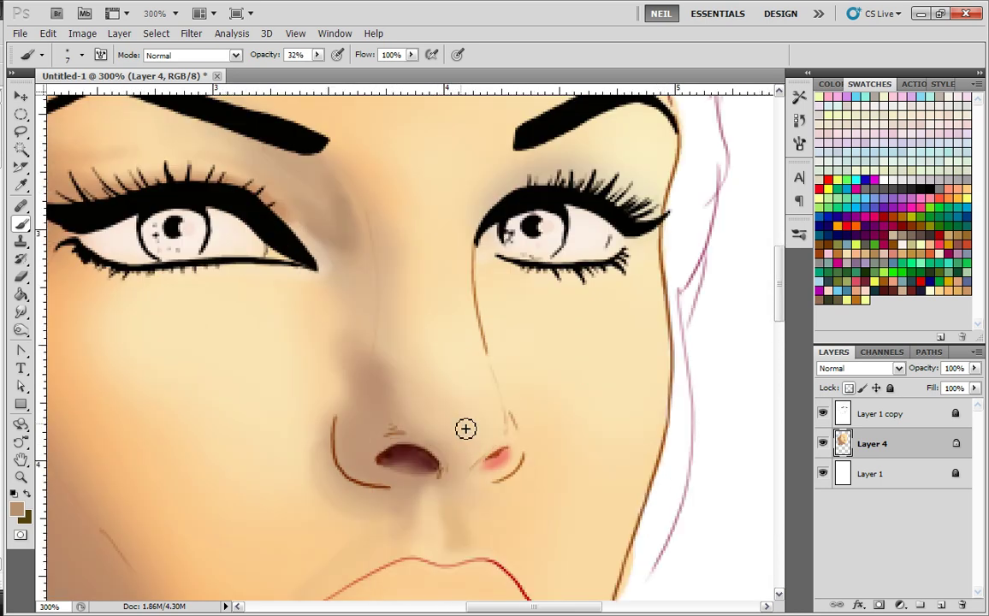
pyautogui.moveTo(448, 323)
pyautogui.mouseDown()
pyautogui.moveTo(416, 362)
pyautogui.moveTo(414, 386)
pyautogui.mouseUp()
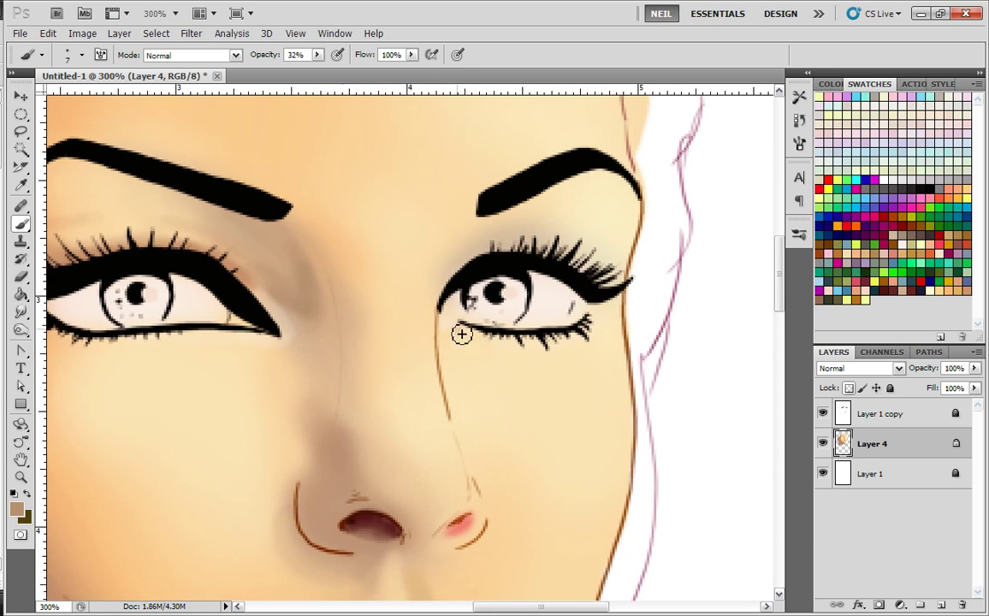
pyautogui.moveTo(446, 328)
pyautogui.mouseDown()
pyautogui.moveTo(449, 358)
pyautogui.moveTo(463, 337)
pyautogui.moveTo(446, 329)
pyautogui.moveTo(449, 346)
pyautogui.moveTo(473, 333)
pyautogui.moveTo(452, 327)
pyautogui.moveTo(448, 347)
pyautogui.moveTo(454, 422)
pyautogui.mouseUp()
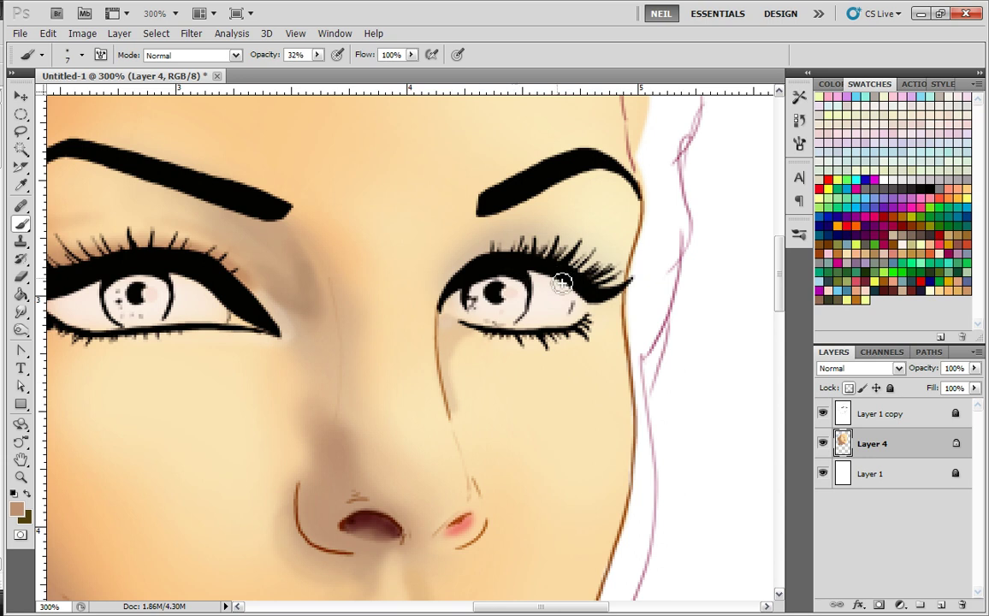
pyautogui.moveTo(558, 278); pyautogui.dragTo(568, 325)
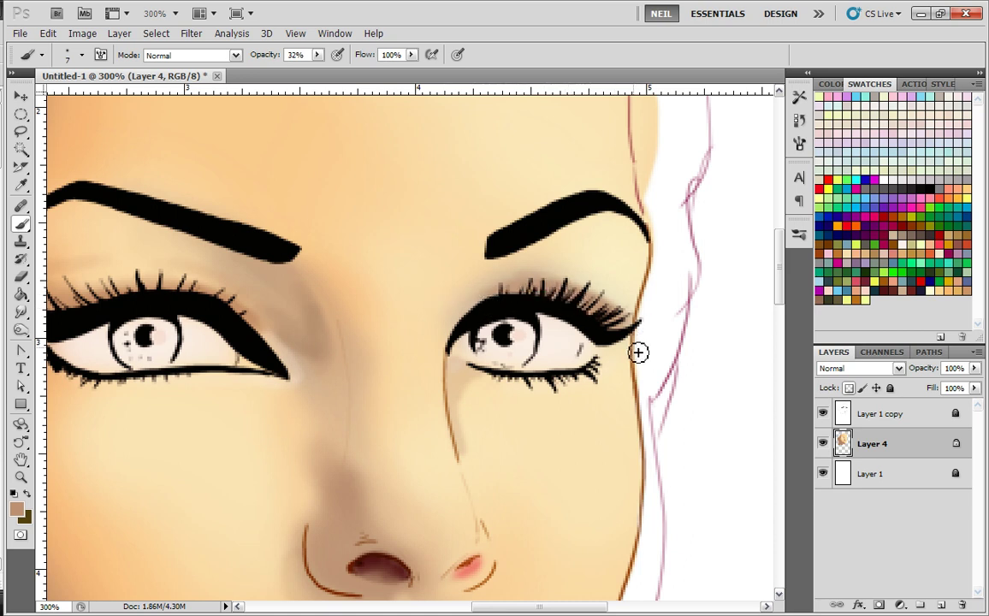
# - Shade the skin under the far eyebrow and blend it towards the eyelid with sampled tones
pyautogui.hotkey('ctrl', '1')
pyautogui.hotkey('ctrl', '+')
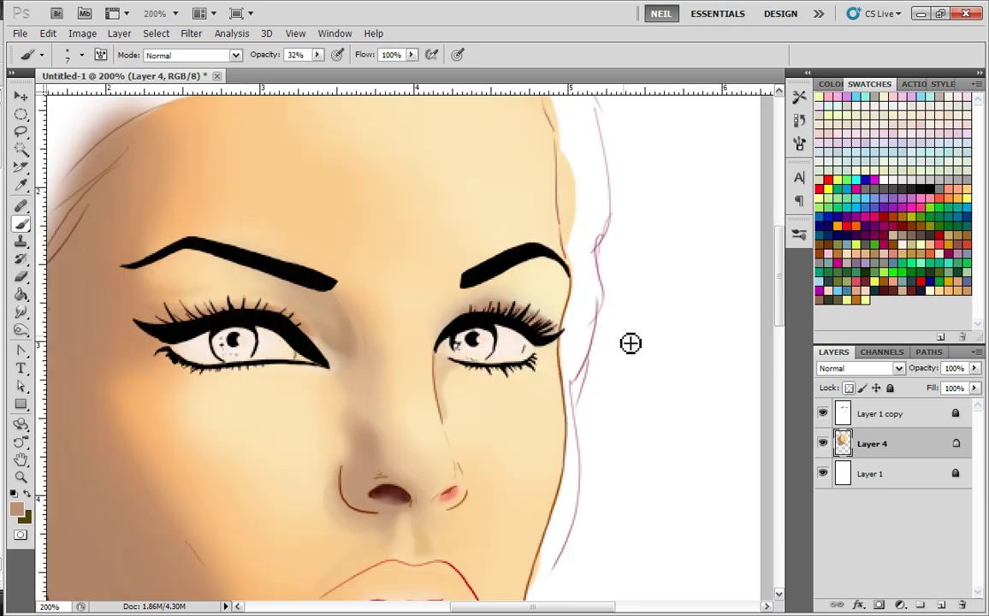
pyautogui.moveTo(522, 334)
pyautogui.mouseDown()
pyautogui.moveTo(475, 334)
pyautogui.moveTo(525, 295)
pyautogui.moveTo(472, 321)
pyautogui.moveTo(486, 313)
pyautogui.moveTo(494, 332)
pyautogui.moveTo(571, 285)
pyautogui.mouseUp()
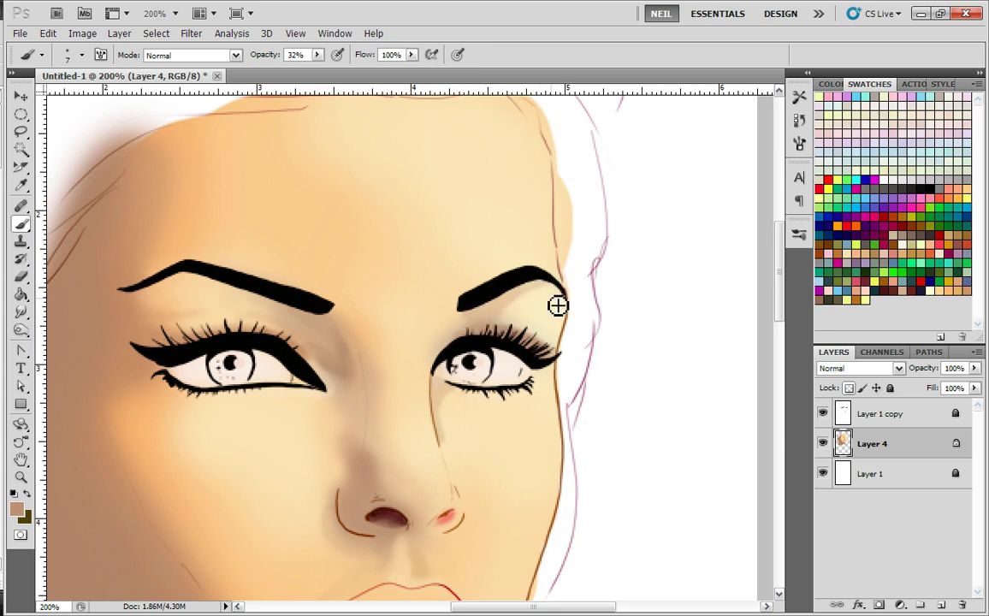
pyautogui.moveTo(504, 325)
pyautogui.mouseDown()
pyautogui.moveTo(549, 293)
pyautogui.moveTo(506, 313)
pyautogui.moveTo(540, 296)
pyautogui.moveTo(507, 325)
pyautogui.moveTo(600, 318)
pyautogui.moveTo(533, 325)
pyautogui.moveTo(537, 292)
pyautogui.mouseUp()
pyautogui.keyDown('alt'); pyautogui.click(541, 292); pyautogui.keyUp('alt')
pyautogui.keyDown('alt'); pyautogui.click(498, 316); pyautogui.keyUp('alt')
pyautogui.moveTo(460, 327); pyautogui.dragTo(529, 267)
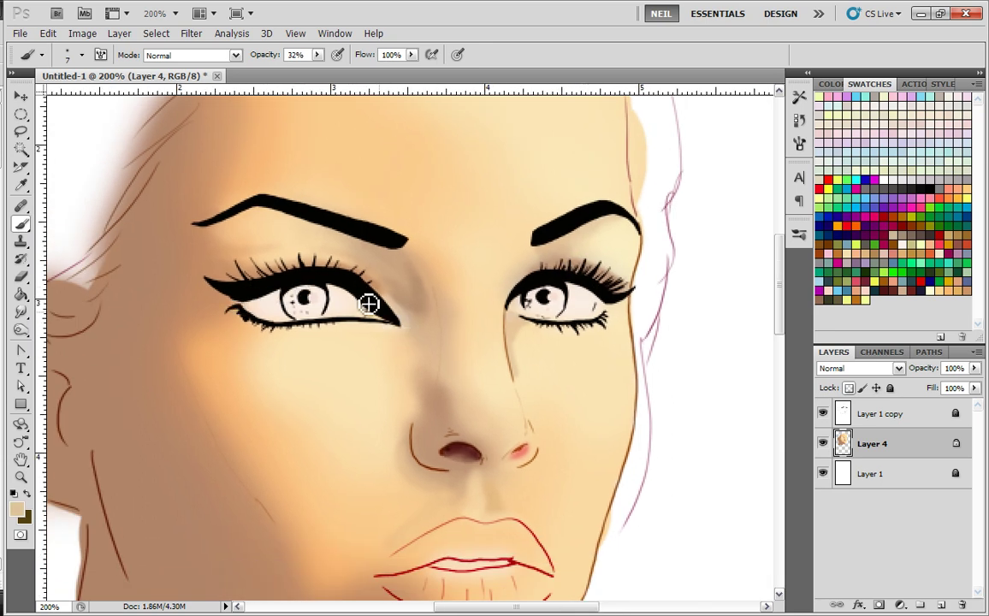
# - Brighten the far cheek with white using a soft 36 px brush
pyautogui.moveTo(478, 393); pyautogui.dragTo(477, 265)
pyautogui.moveTo(463, 190)
pyautogui.mouseDown()
pyautogui.moveTo(437, 314)
pyautogui.moveTo(378, 285)
pyautogui.mouseUp()
pyautogui.rightClick(513, 346)
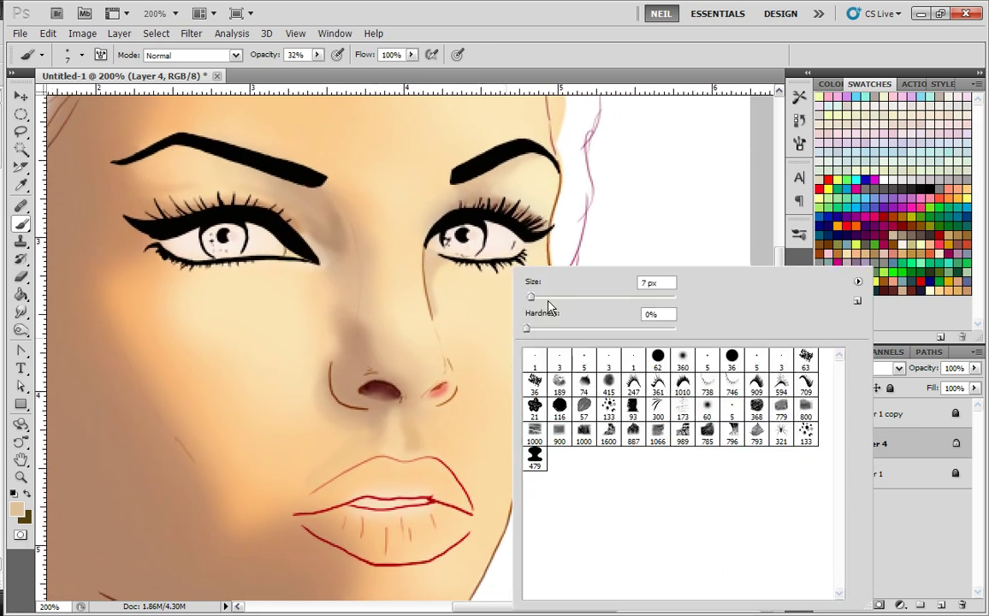
pyautogui.click(629, 207)
pyautogui.rightClick(542, 319)
pyautogui.click(583, 296)
pyautogui.moveTo(523, 273); pyautogui.dragTo(497, 447)
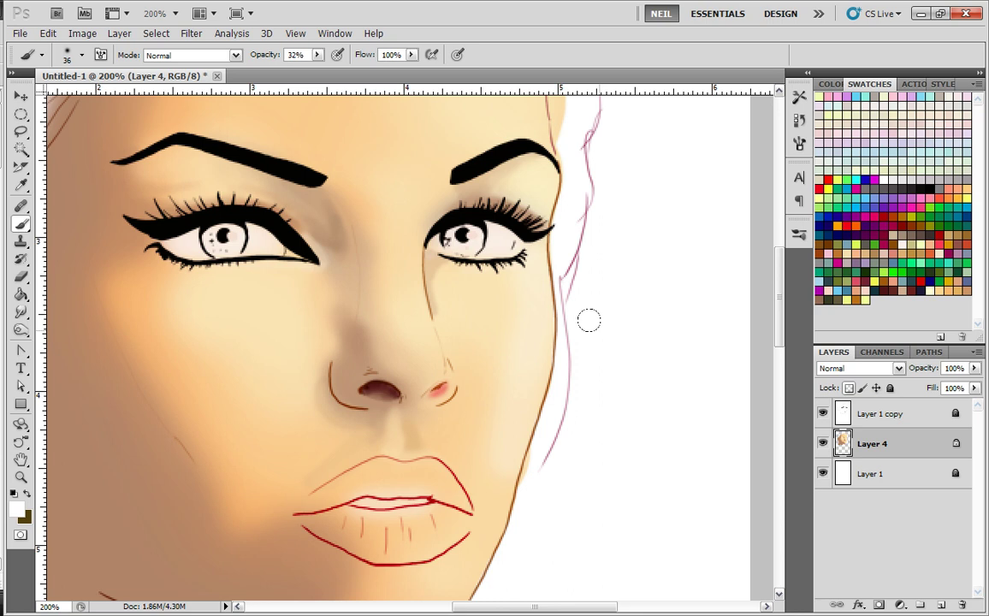
# - Highlight the philtrum and the nose in white with a soft 15 px brush at 10% opacity
pyautogui.rightClick(472, 367)
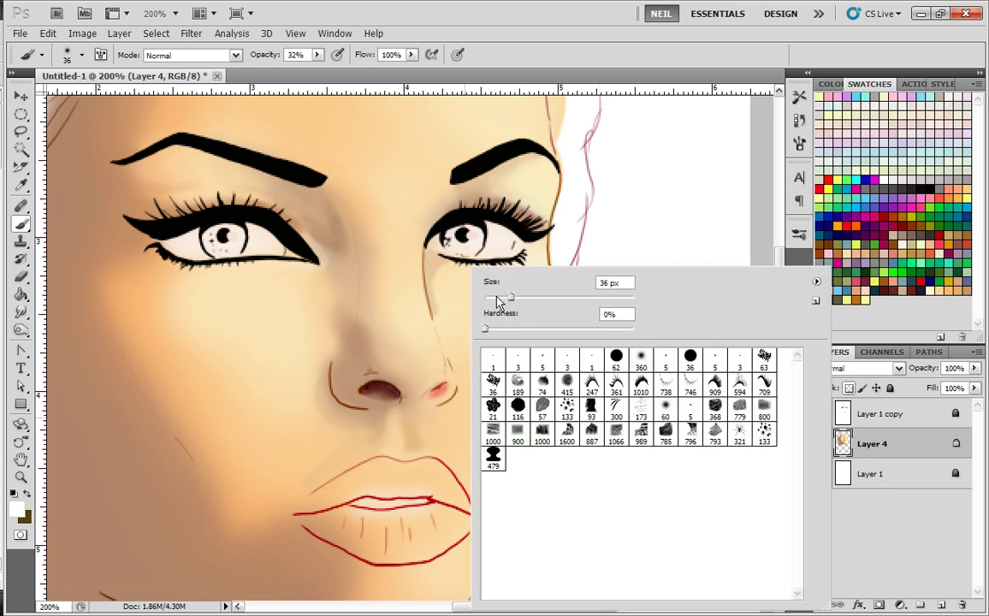
pyautogui.press('Return')
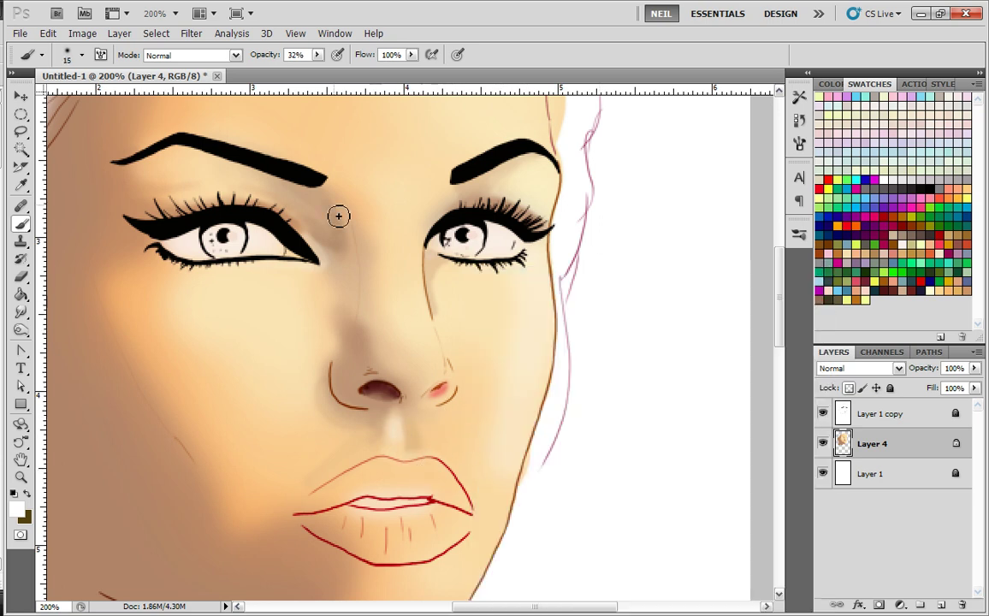
pyautogui.click(317, 55)
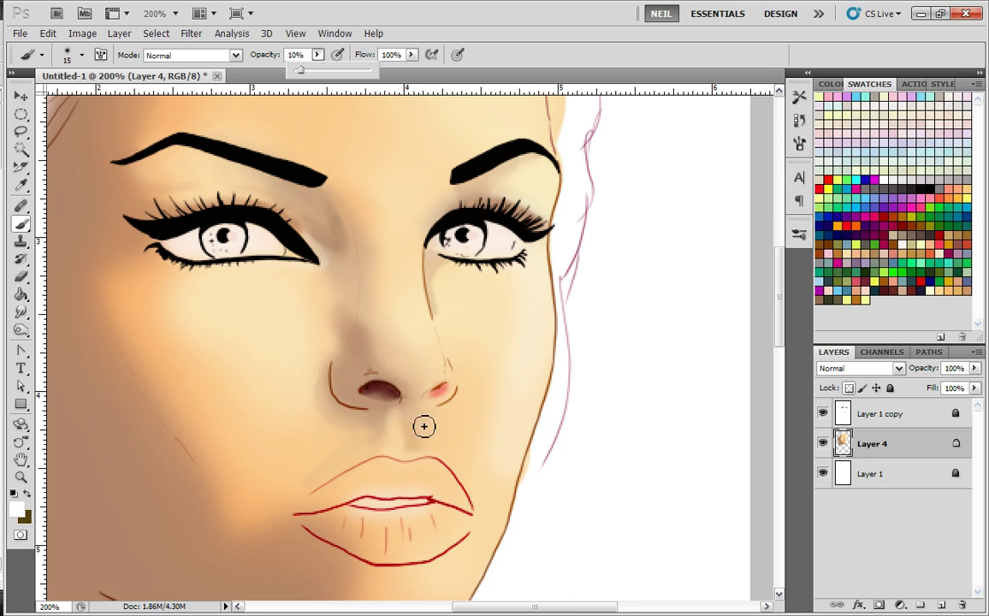
pyautogui.press('Return')
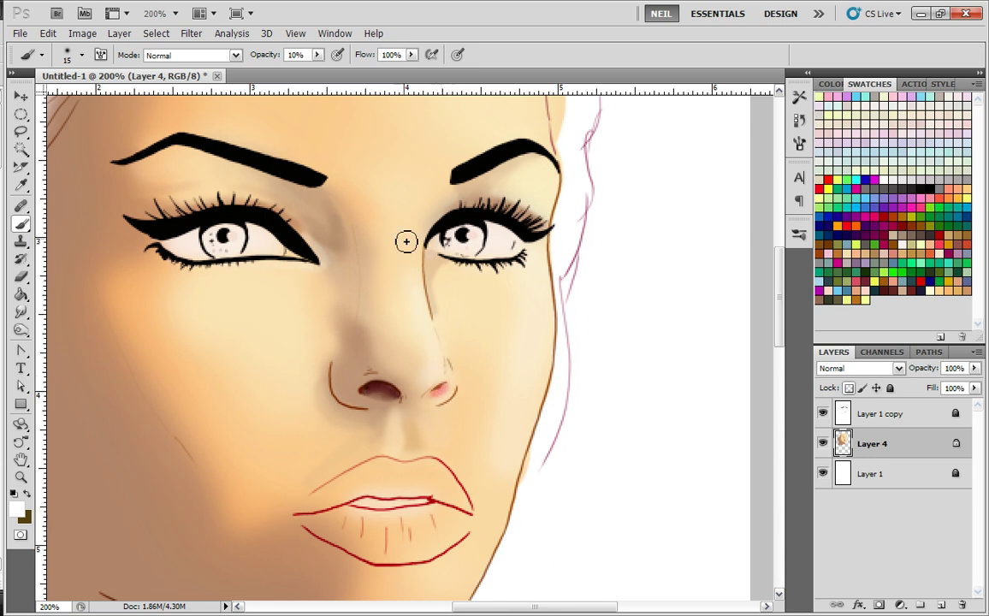
pyautogui.hotkey('ctrl', '-')
pyautogui.hotkey('ctrl', '-')
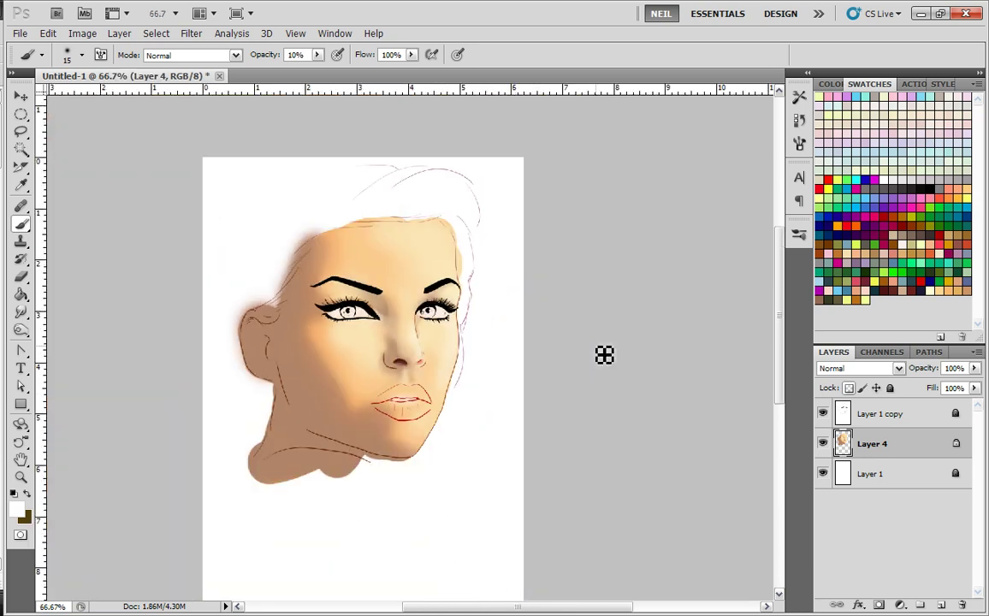
pyautogui.hotkey('ctrl', '+')
pyautogui.hotkey('ctrl', '+')
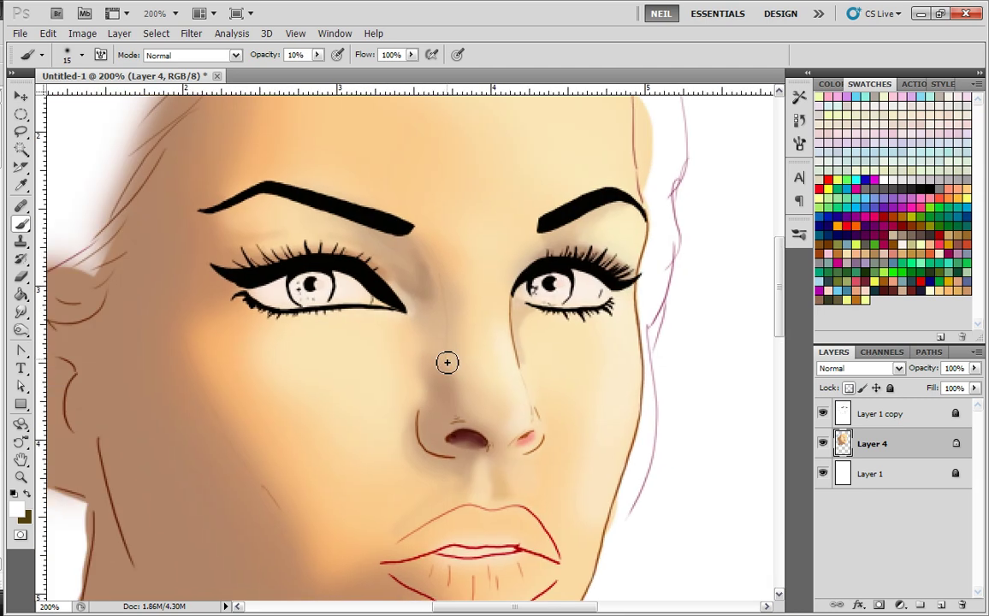
# - Softly brighten the skin under the near eye with white, using a 53 px brush
pyautogui.hotkey('ctrl', '+')
pyautogui.moveTo(495, 357); pyautogui.dragTo(536, 327)
pyautogui.rightClick(410, 319)
pyautogui.press('Return')
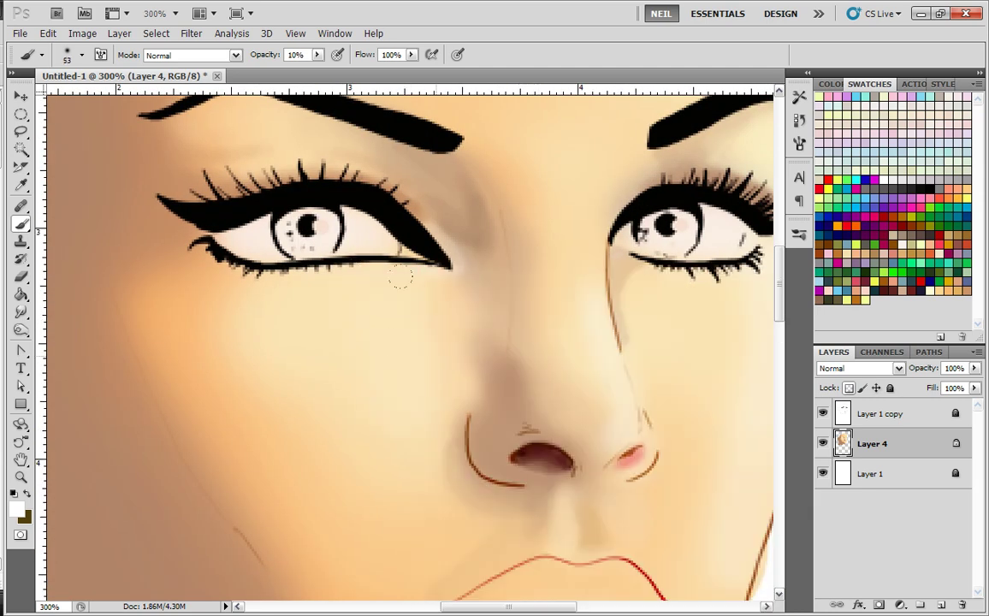
pyautogui.hotkey('ctrl', '-')
pyautogui.hotkey('ctrl', '-')
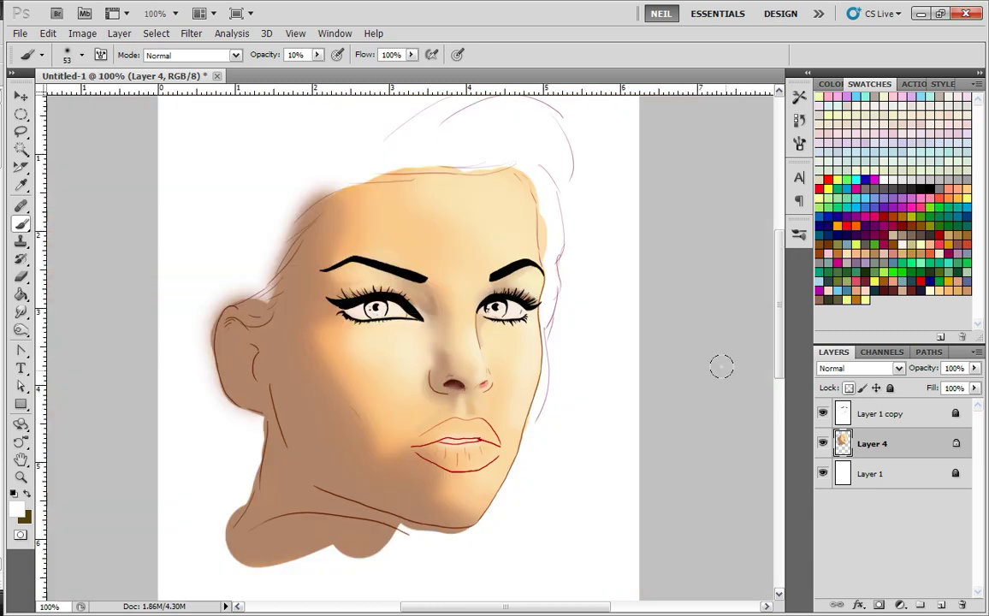
pyautogui.hotkey('ctrl', '+')
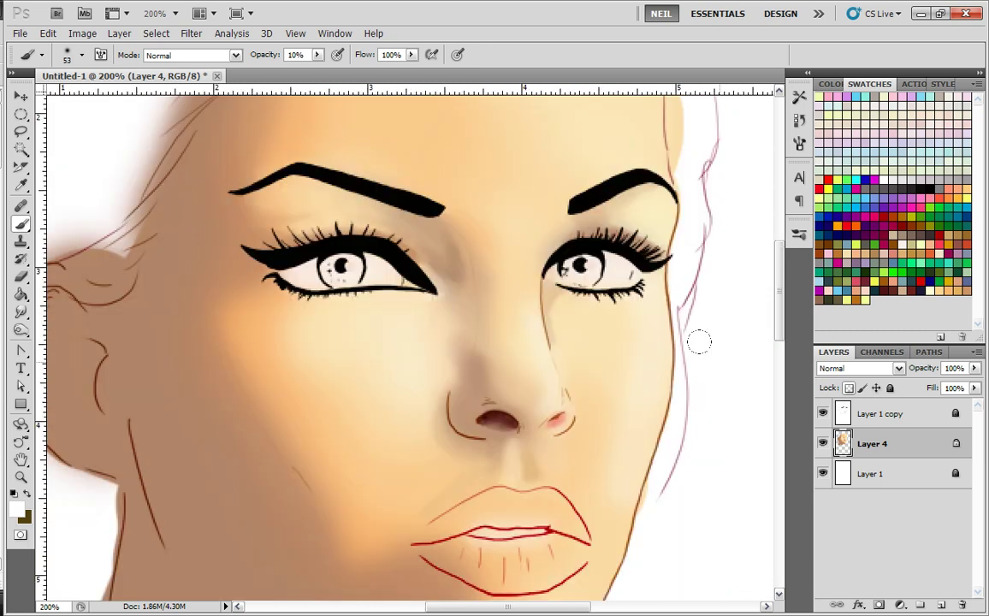
# - Blend the face with sampled orange and tan skin tones, reducing the brush to 34 px at 30% opacity to shade beside the upper lip
pyautogui.moveTo(426, 496); pyautogui.dragTo(426, 505)
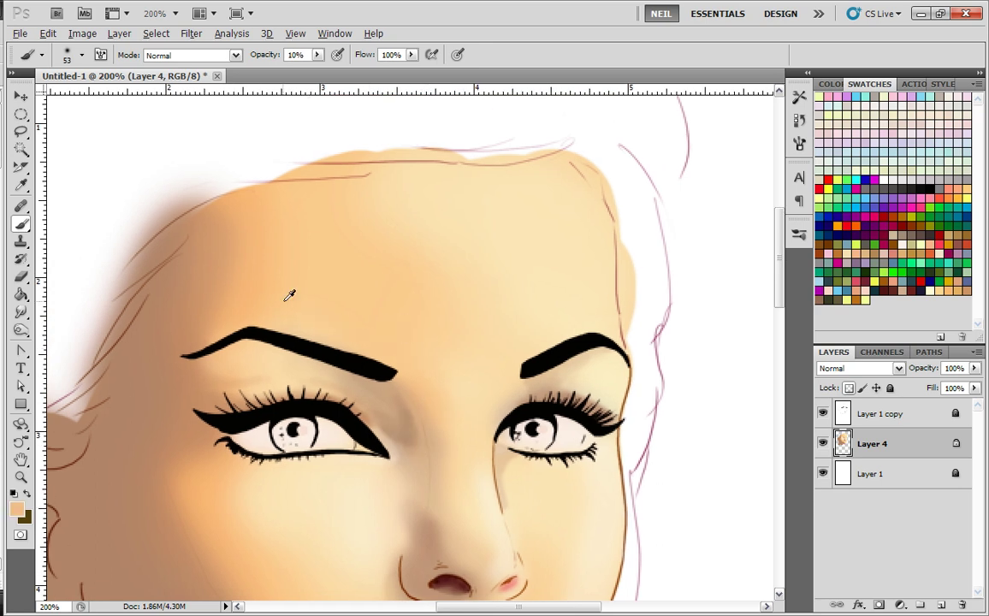
pyautogui.moveTo(317, 470); pyautogui.dragTo(319, 225)
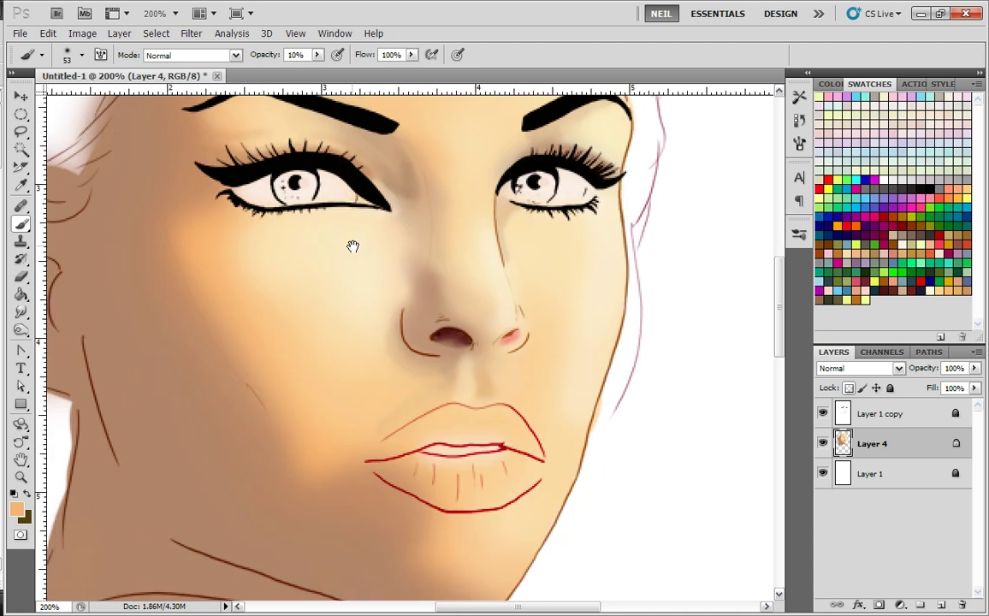
pyautogui.scroll(-2, 376, 426)
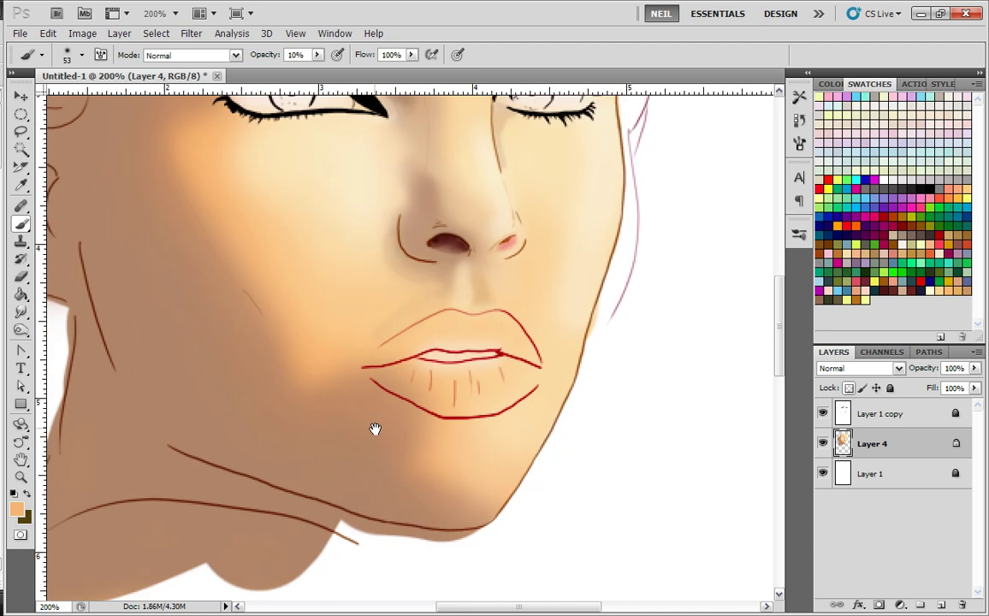
pyautogui.moveTo(376, 426); pyautogui.dragTo(385, 459)
pyautogui.rightClick(481, 331)
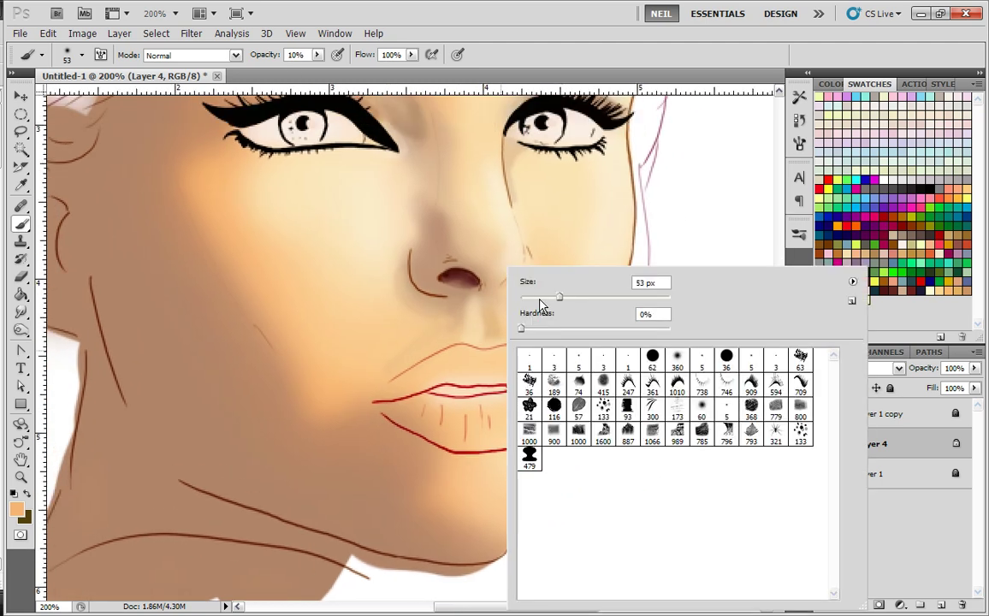
pyautogui.click(546, 297)
pyautogui.click(316, 56)
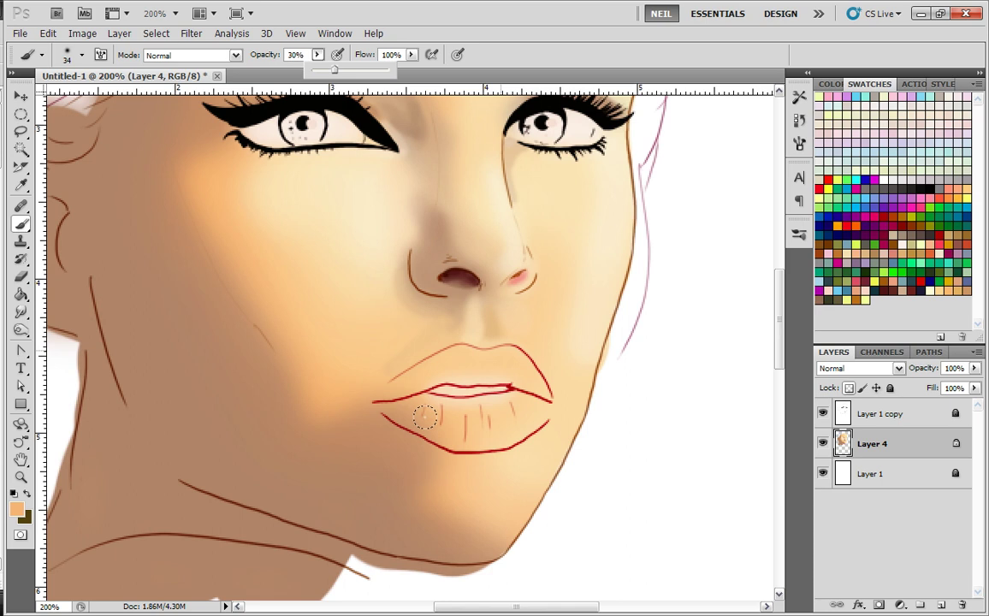
pyautogui.keyDown('alt'); pyautogui.click(458, 328); pyautogui.keyUp('alt')
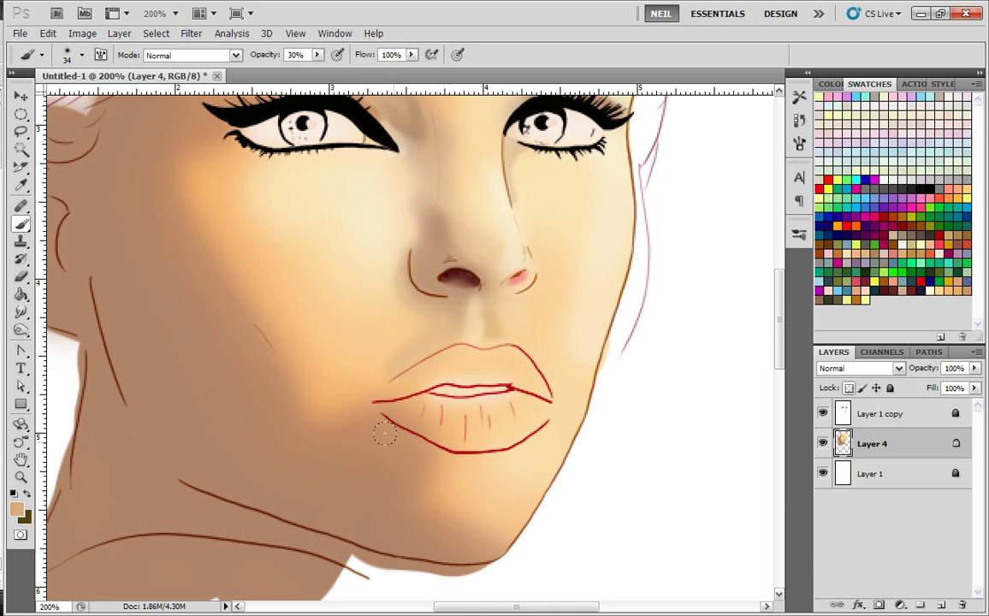
# - Blend the edge of the near cheek's shadow towards the mouth corner with a 12 px brush and sampled orange skin tone
pyautogui.rightClick(447, 456)
pyautogui.click(484, 297)
pyautogui.moveTo(380, 413); pyautogui.dragTo(413, 439)
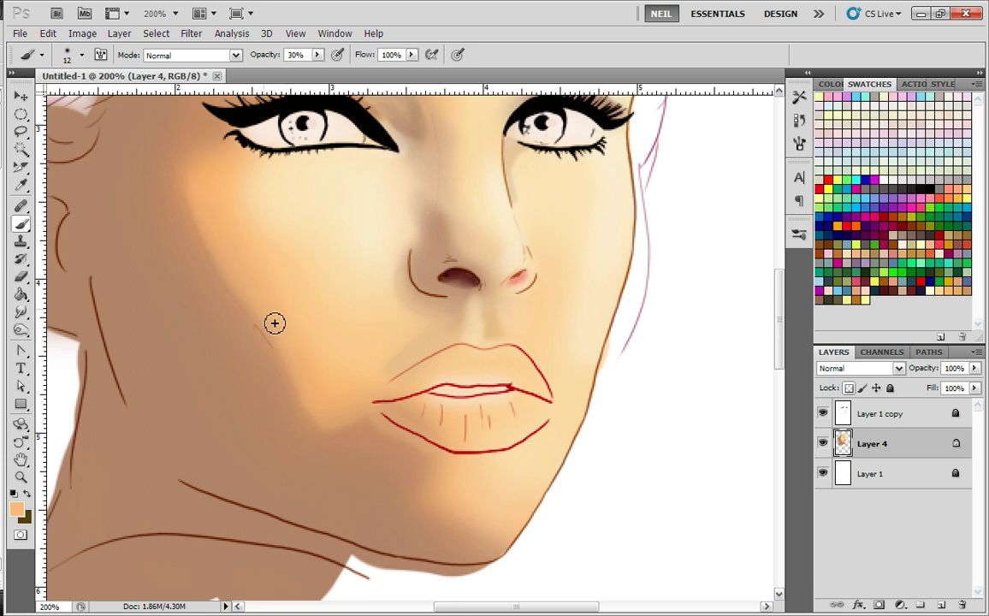
pyautogui.moveTo(322, 431); pyautogui.dragTo(301, 379)
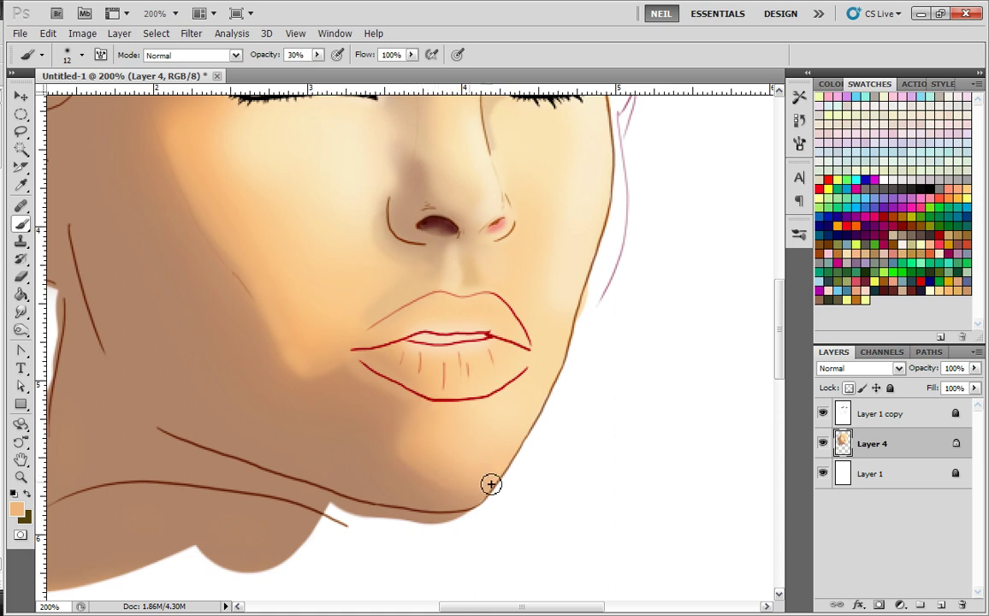
# - Paint a light peach highlight on the chin below the lower lip with a 31 px brush
pyautogui.keyDown('alt'); pyautogui.click(468, 497); pyautogui.keyUp('alt')
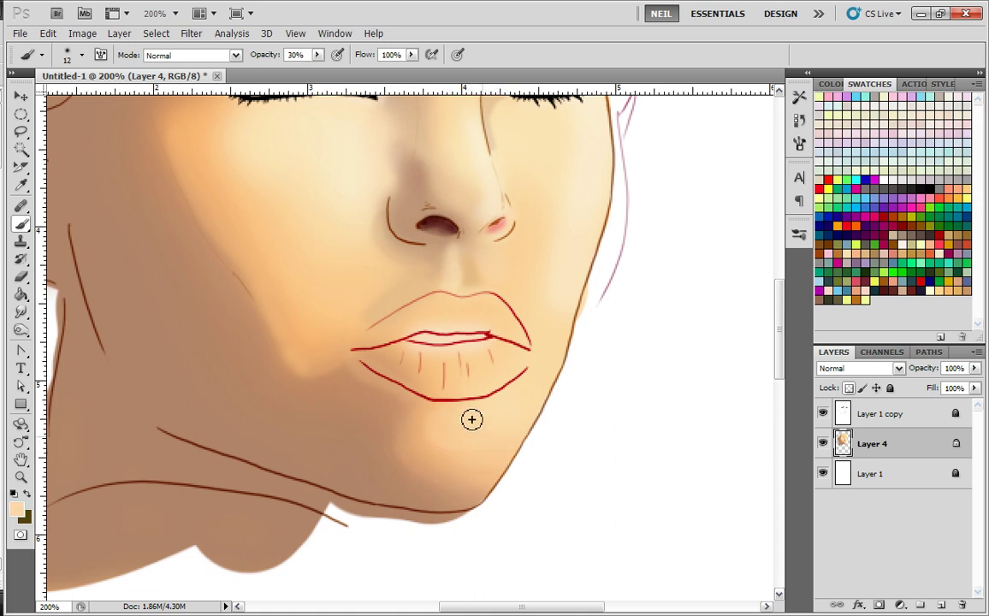
pyautogui.rightClick(486, 448)
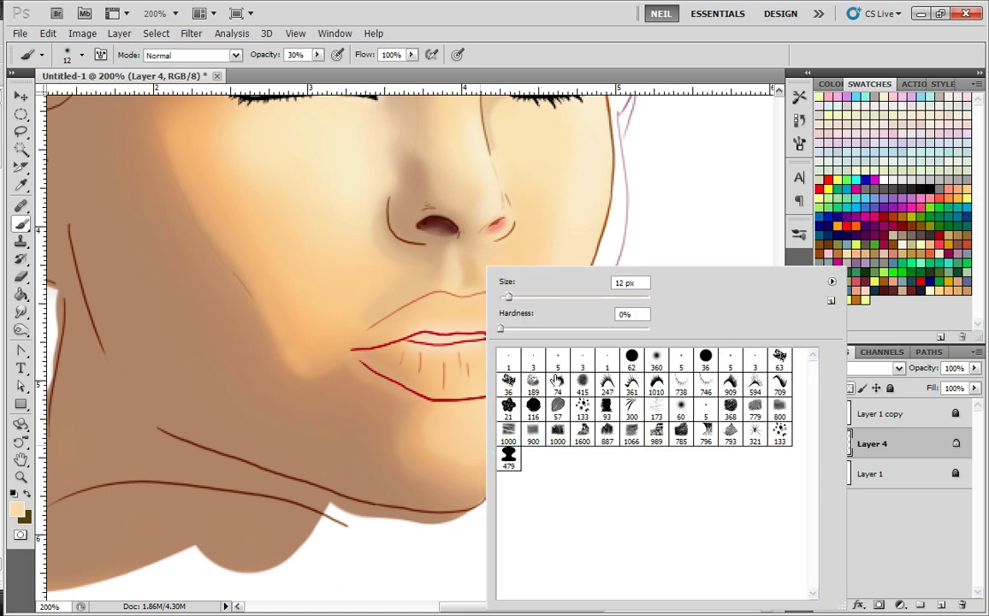
pyautogui.click(524, 296)
pyautogui.click(425, 420)
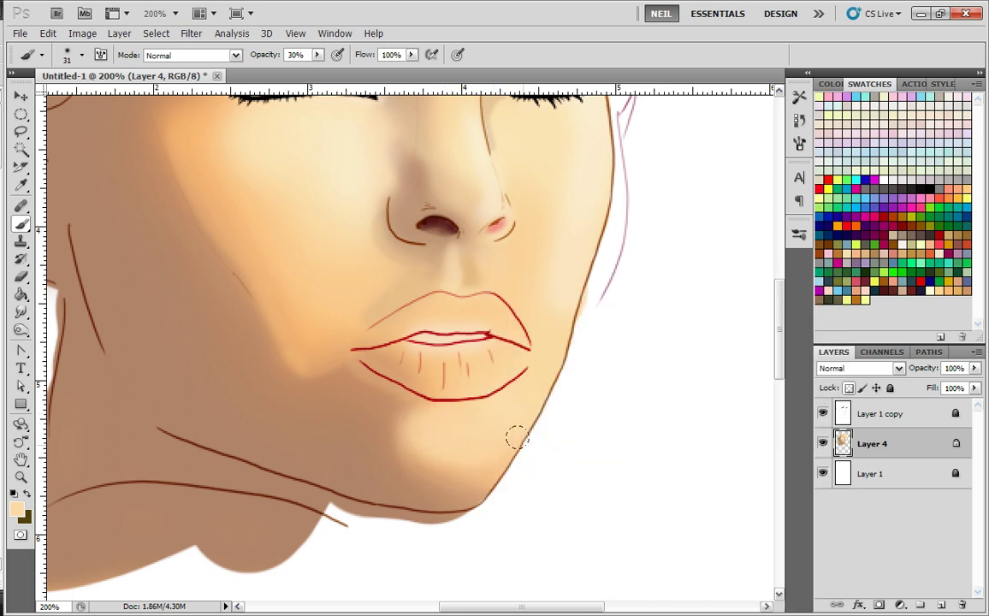
pyautogui.moveTo(518, 436); pyautogui.dragTo(520, 469)
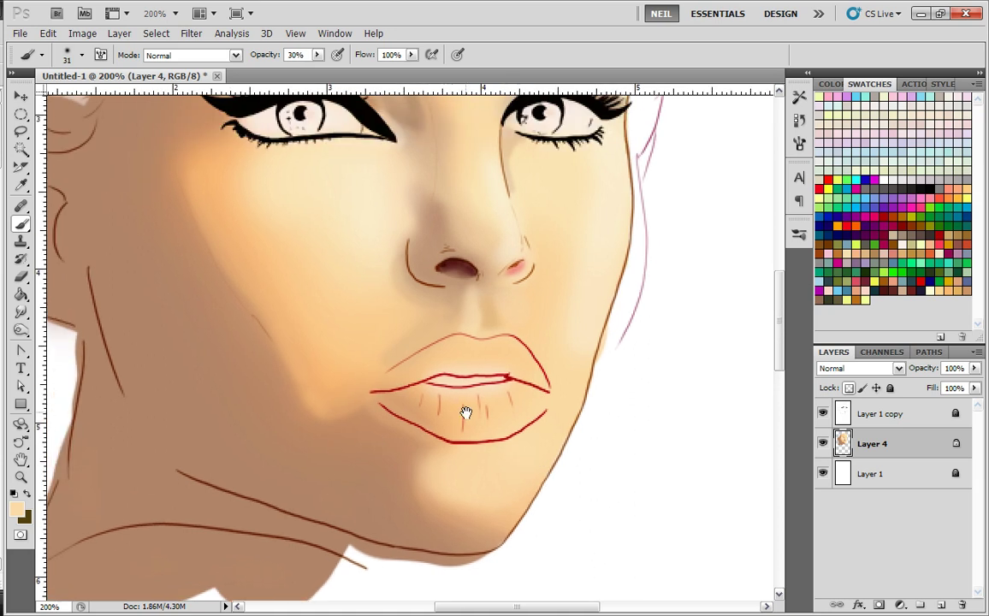
# - Blend the skin around the upper lip and the far mouth corner with sampled light tones, using 13 px and 11 px brushes
pyautogui.rightClick(505, 374)
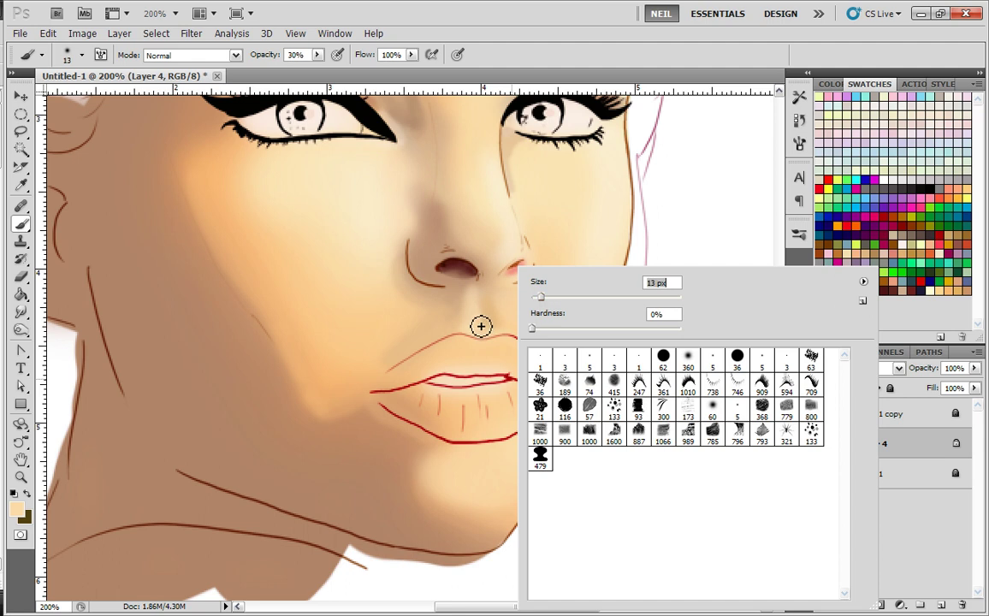
pyautogui.press('Return')
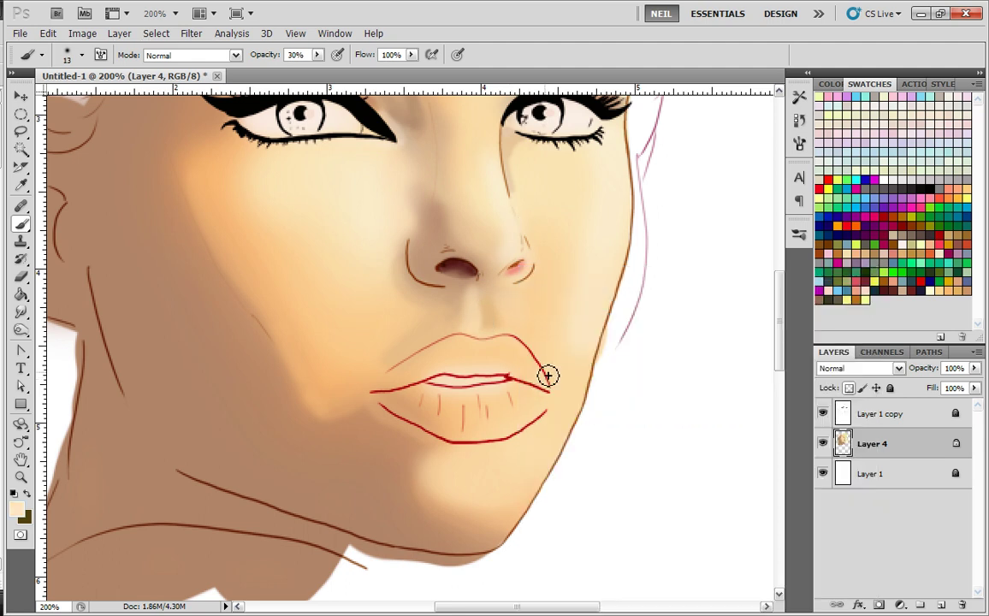
pyautogui.rightClick(551, 350)
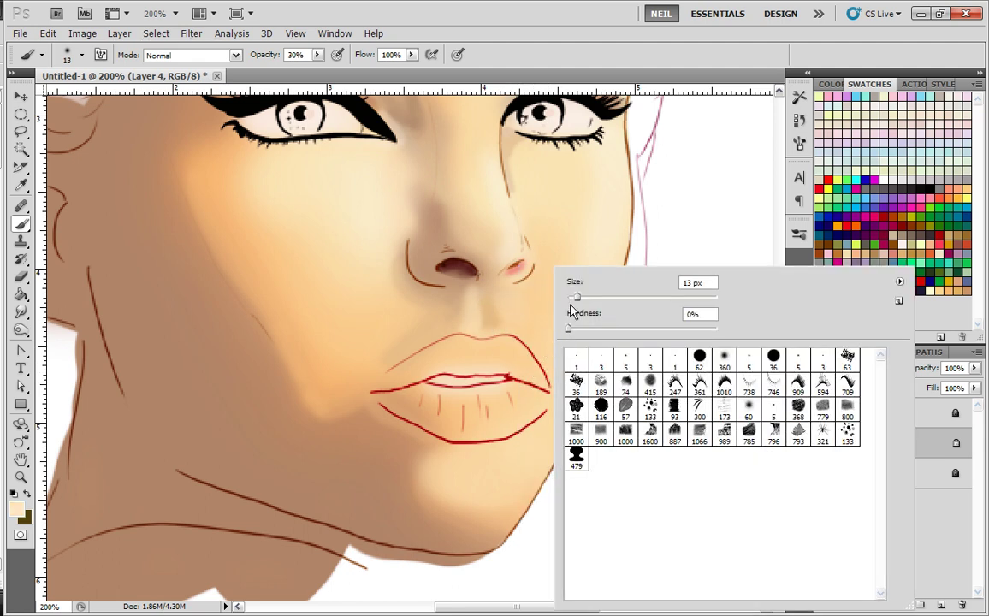
pyautogui.press('Return')
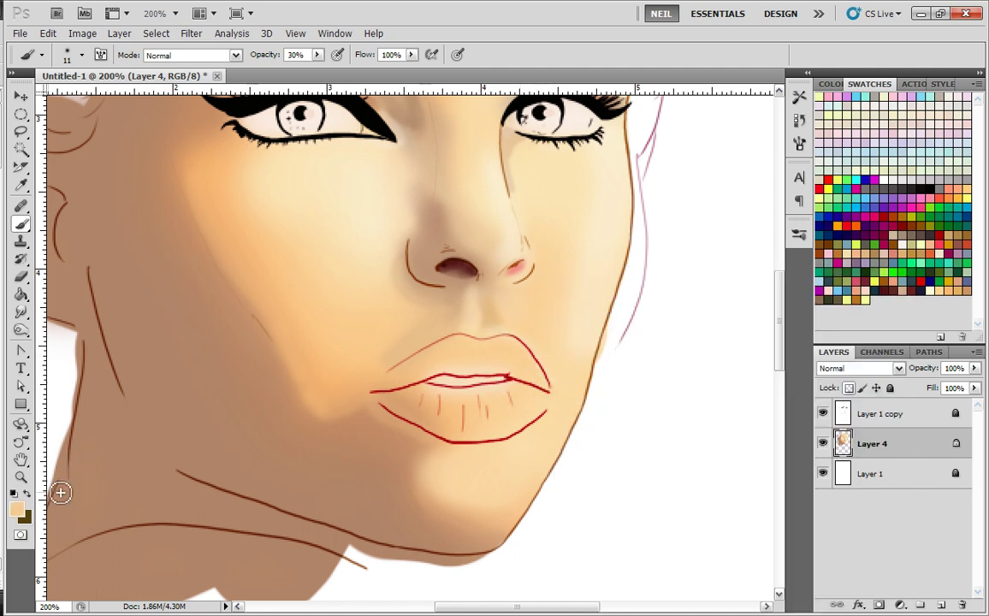
# - Set the foreground colour to coral #ec8a64 for the lips
pyautogui.click(18, 513)
pyautogui.moveTo(668, 351); pyautogui.dragTo(674, 356)
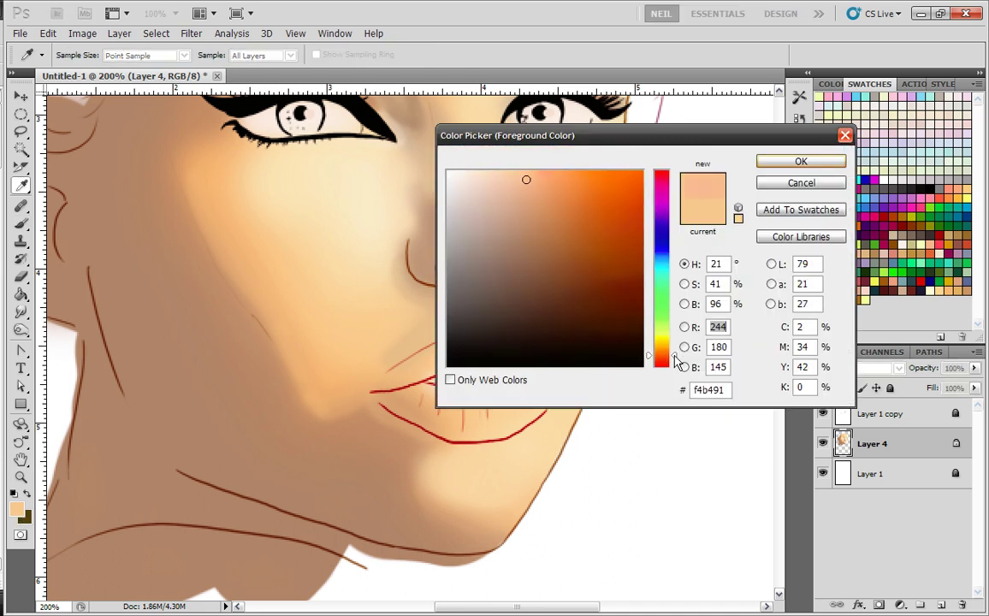
pyautogui.click(561, 184)
pyautogui.moveTo(674, 358); pyautogui.dragTo(674, 361)
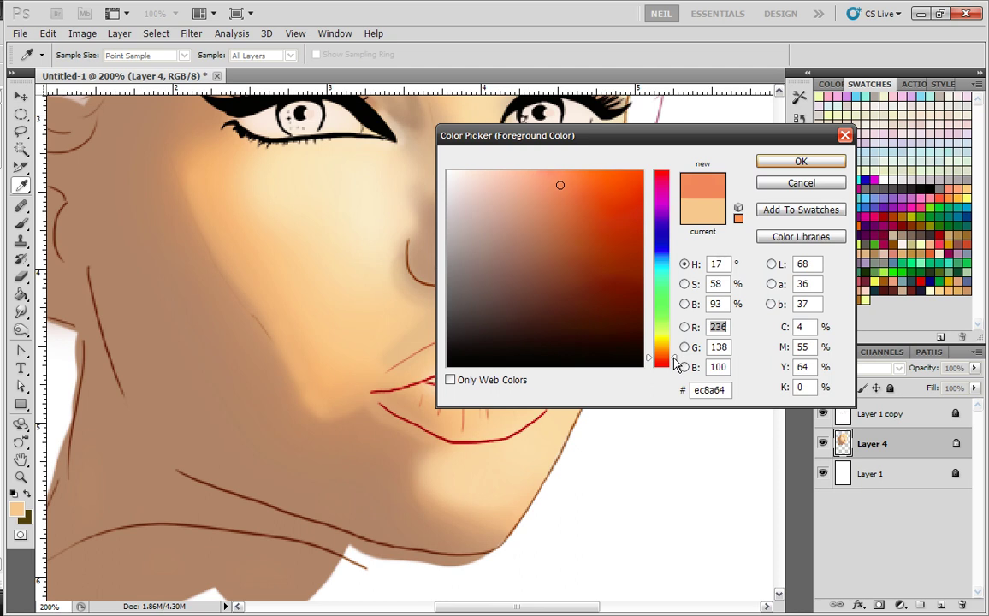
pyautogui.click(799, 161)
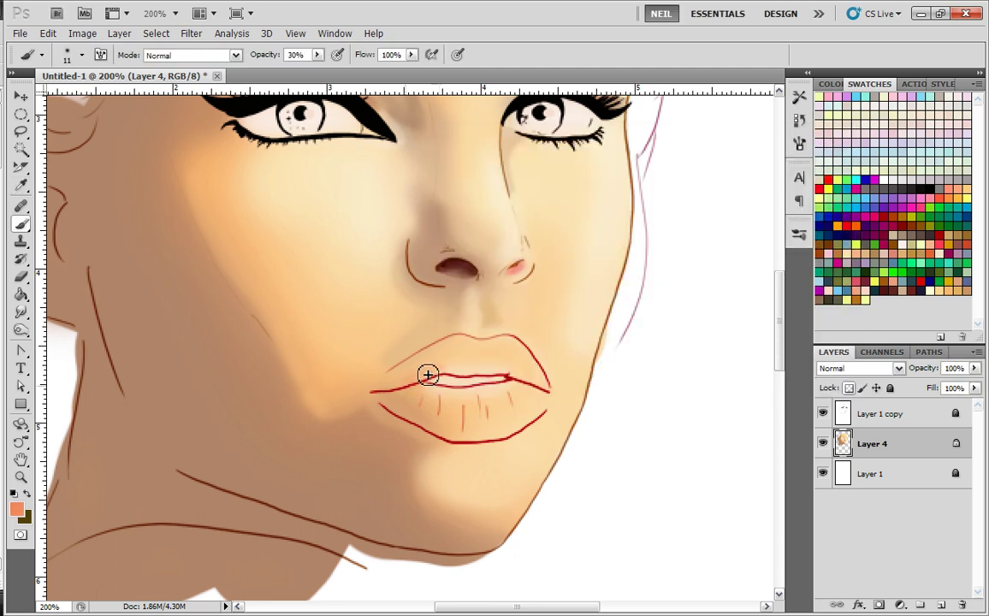
# - Paint both lips in coral, building up deeper colour on the upper lip and edges around a light highlight on the lower lip
pyautogui.moveTo(396, 390)
pyautogui.mouseDown()
pyautogui.moveTo(435, 369)
pyautogui.moveTo(511, 365)
pyautogui.moveTo(546, 391)
pyautogui.moveTo(515, 347)
pyautogui.moveTo(500, 354)
pyautogui.moveTo(509, 357)
pyautogui.moveTo(455, 346)
pyautogui.moveTo(425, 367)
pyautogui.moveTo(476, 359)
pyautogui.moveTo(441, 365)
pyautogui.moveTo(420, 387)
pyautogui.moveTo(433, 398)
pyautogui.moveTo(401, 409)
pyautogui.moveTo(439, 398)
pyautogui.moveTo(478, 405)
pyautogui.moveTo(456, 395)
pyautogui.moveTo(534, 419)
pyautogui.mouseUp()
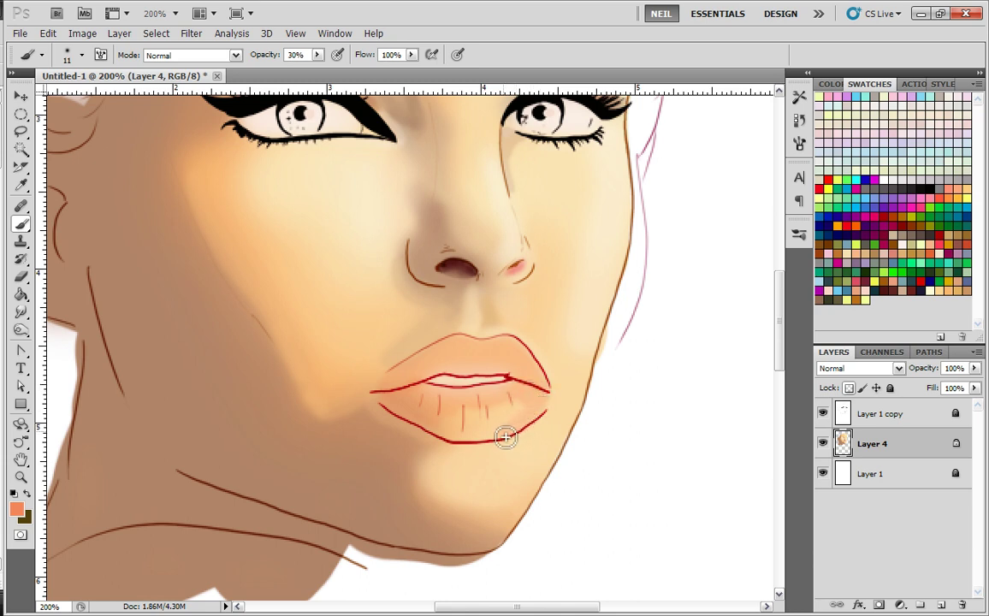
pyautogui.moveTo(464, 424)
pyautogui.mouseDown()
pyautogui.moveTo(532, 408)
pyautogui.moveTo(506, 395)
pyautogui.moveTo(490, 420)
pyautogui.mouseUp()
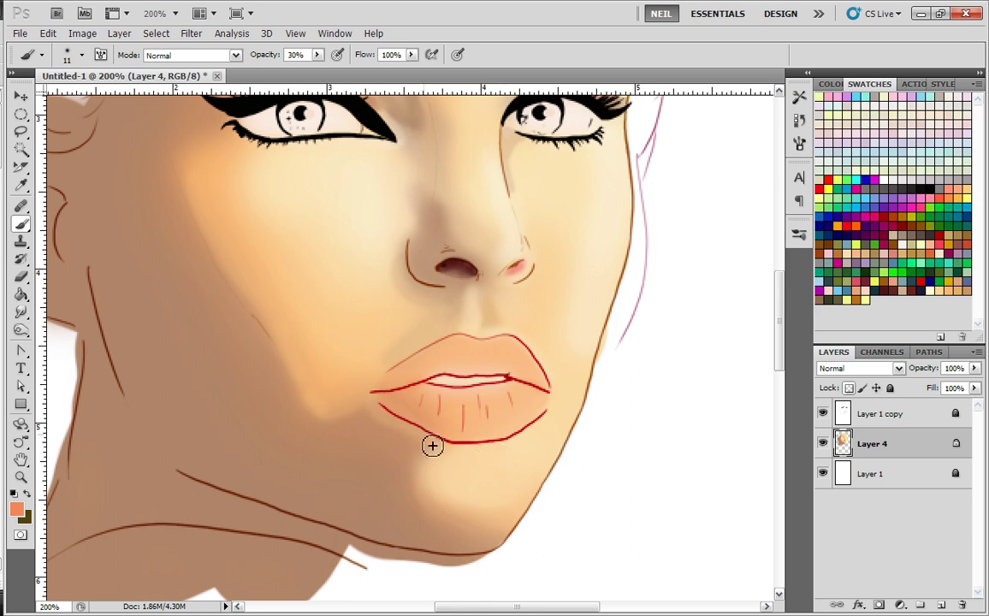
pyautogui.moveTo(402, 406)
pyautogui.mouseDown()
pyautogui.moveTo(503, 426)
pyautogui.moveTo(426, 420)
pyautogui.moveTo(403, 403)
pyautogui.moveTo(475, 434)
pyautogui.moveTo(515, 427)
pyautogui.moveTo(518, 402)
pyautogui.moveTo(426, 396)
pyautogui.moveTo(518, 391)
pyautogui.moveTo(394, 401)
pyautogui.moveTo(420, 420)
pyautogui.moveTo(409, 405)
pyautogui.moveTo(427, 394)
pyautogui.moveTo(541, 372)
pyautogui.moveTo(549, 390)
pyautogui.moveTo(492, 368)
pyautogui.moveTo(517, 379)
pyautogui.moveTo(507, 371)
pyautogui.moveTo(453, 372)
pyautogui.moveTo(466, 348)
pyautogui.moveTo(468, 365)
pyautogui.moveTo(419, 366)
pyautogui.moveTo(473, 349)
pyautogui.moveTo(404, 380)
pyautogui.moveTo(490, 376)
pyautogui.moveTo(468, 375)
pyautogui.moveTo(466, 342)
pyautogui.moveTo(453, 366)
pyautogui.moveTo(420, 377)
pyautogui.moveTo(455, 346)
pyautogui.moveTo(459, 355)
pyautogui.moveTo(419, 386)
pyautogui.moveTo(465, 366)
pyautogui.moveTo(399, 379)
pyautogui.moveTo(446, 366)
pyautogui.moveTo(475, 415)
pyautogui.moveTo(486, 375)
pyautogui.moveTo(532, 376)
pyautogui.moveTo(447, 365)
pyautogui.mouseUp()
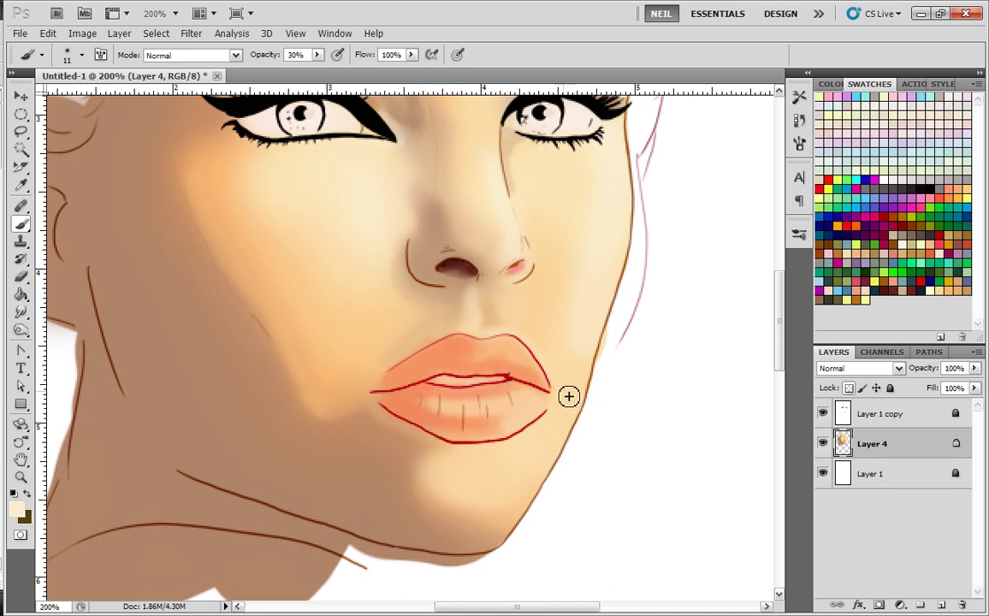
# - Paint fine cream highlight strokes across the lower lip with a hard 3 px brush at 30% opacity
pyautogui.hotkey('ctrl', '+')
pyautogui.hotkey('ctrl', '+')
pyautogui.rightClick(523, 365)
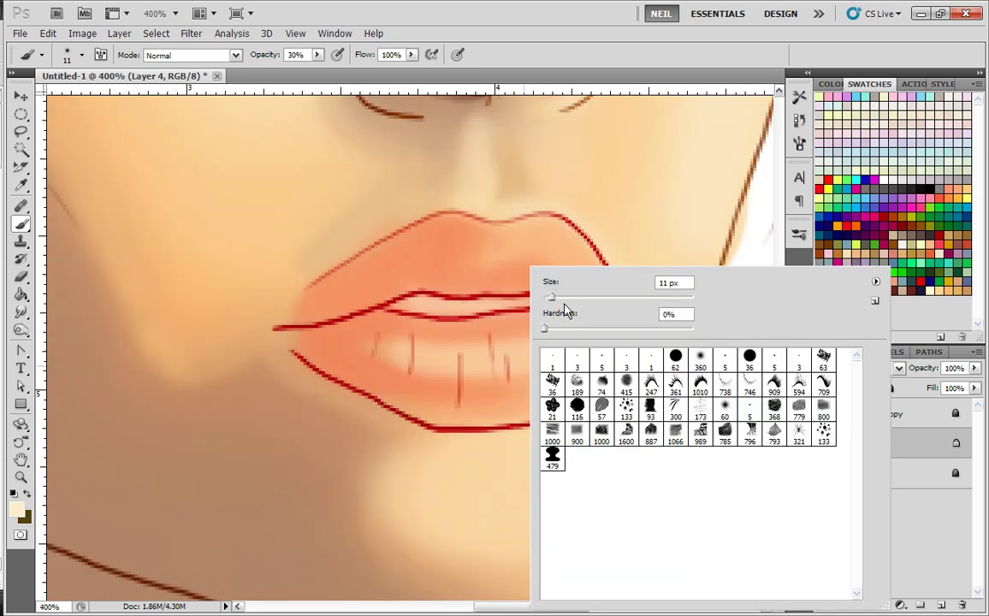
pyautogui.click(602, 363)
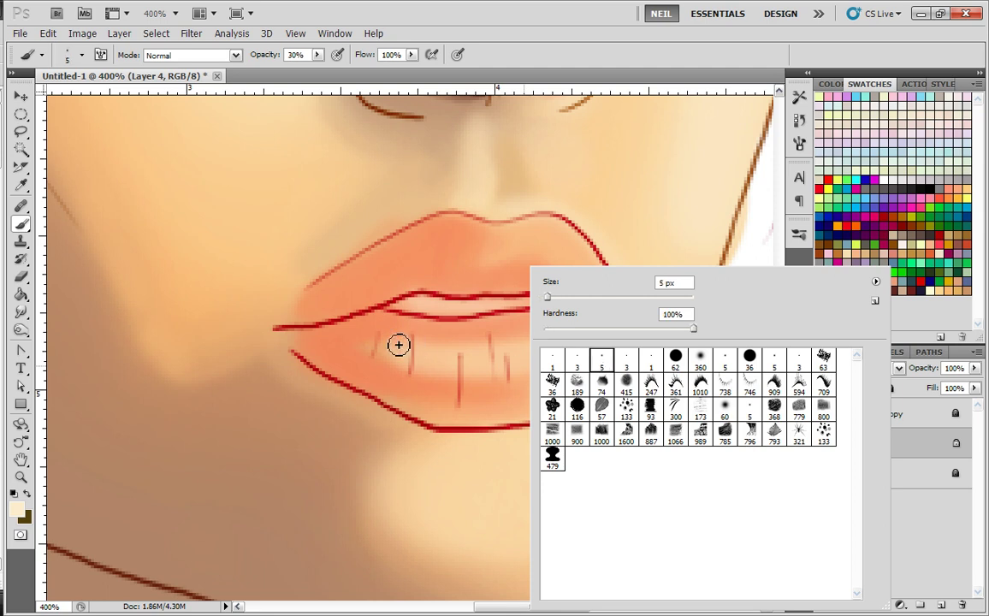
pyautogui.click(408, 348)
pyautogui.rightClick(516, 363)
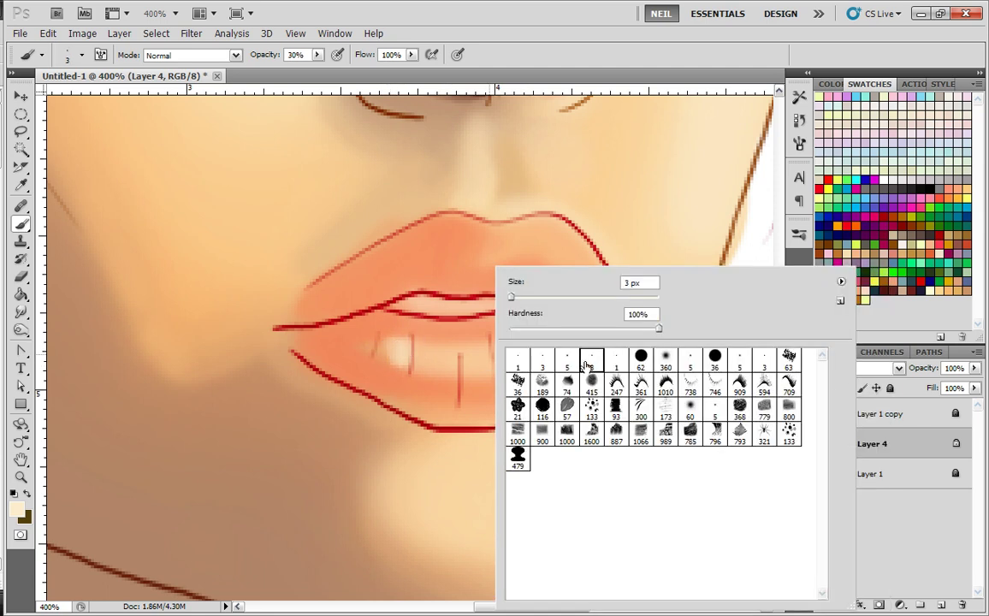
pyautogui.click(591, 362)
pyautogui.click(397, 326)
pyautogui.moveTo(430, 355)
pyautogui.mouseDown()
pyautogui.moveTo(446, 377)
pyautogui.moveTo(457, 366)
pyautogui.moveTo(495, 380)
pyautogui.moveTo(512, 358)
pyautogui.moveTo(537, 356)
pyautogui.moveTo(553, 368)
pyautogui.moveTo(567, 355)
pyautogui.moveTo(620, 345)
pyautogui.moveTo(567, 373)
pyautogui.moveTo(519, 355)
pyautogui.moveTo(567, 382)
pyautogui.moveTo(585, 340)
pyautogui.mouseUp()
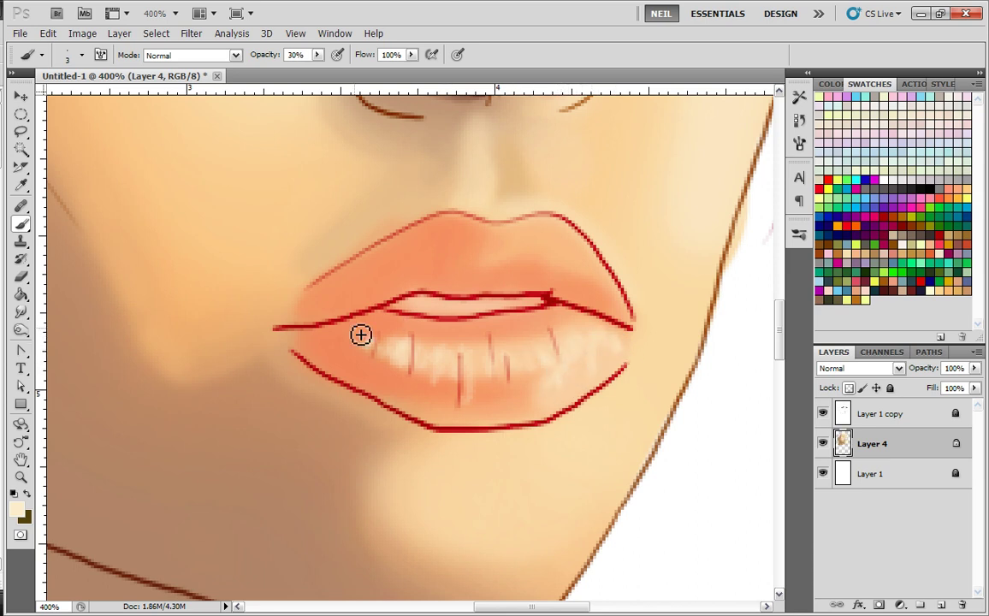
# - Add short cream highlight strokes to the far half of the upper lip with the 3 px brush
pyautogui.hotkey('ctrl', '-')
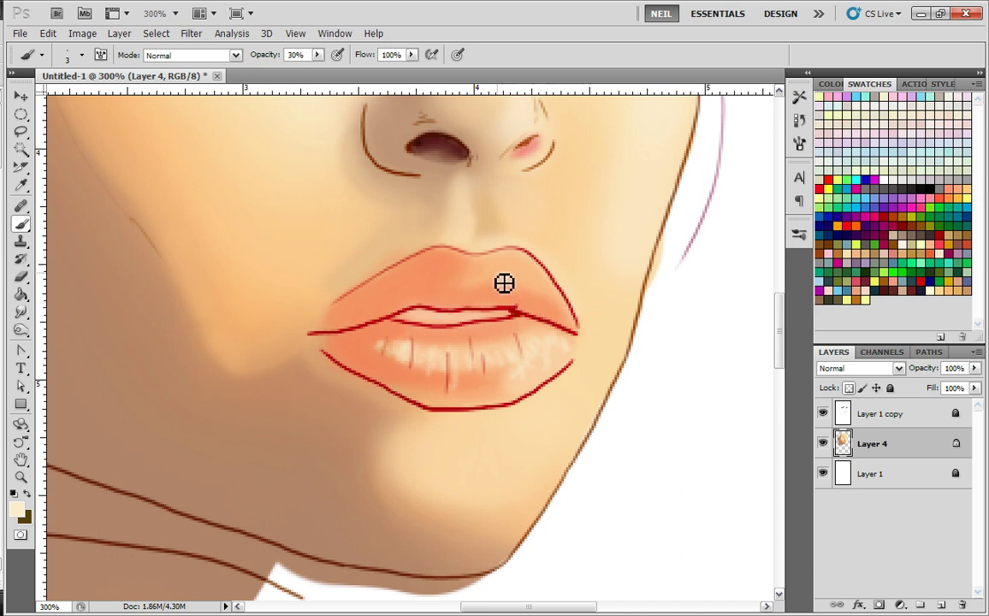
pyautogui.moveTo(481, 279)
pyautogui.mouseDown()
pyautogui.moveTo(536, 282)
pyautogui.moveTo(546, 320)
pyautogui.moveTo(537, 310)
pyautogui.moveTo(546, 315)
pyautogui.moveTo(560, 293)
pyautogui.mouseUp()
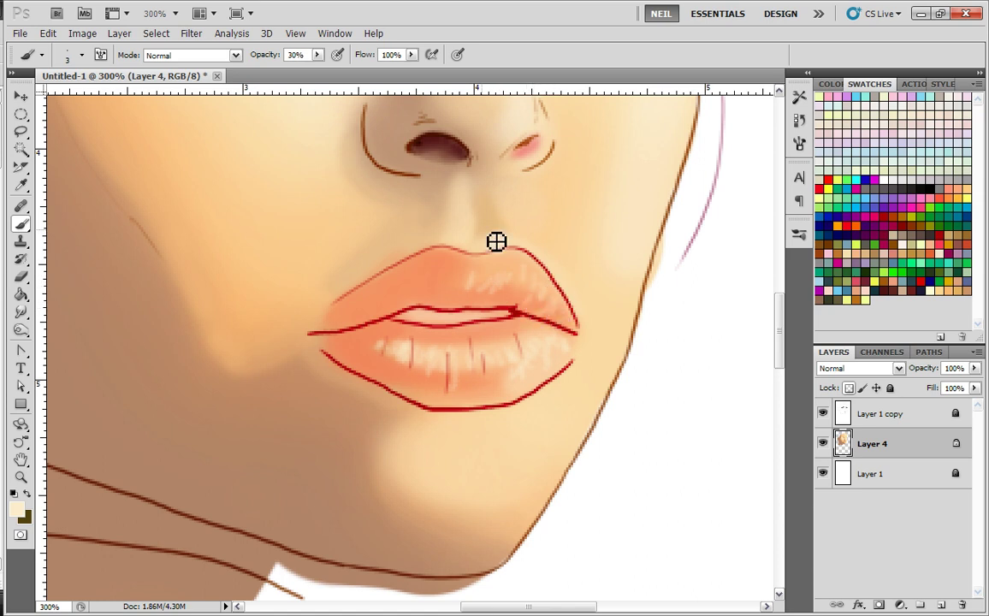
pyautogui.hotkey('ctrl', '1')
pyautogui.hotkey('ctrl', '+')
pyautogui.hotkey('ctrl', '+')
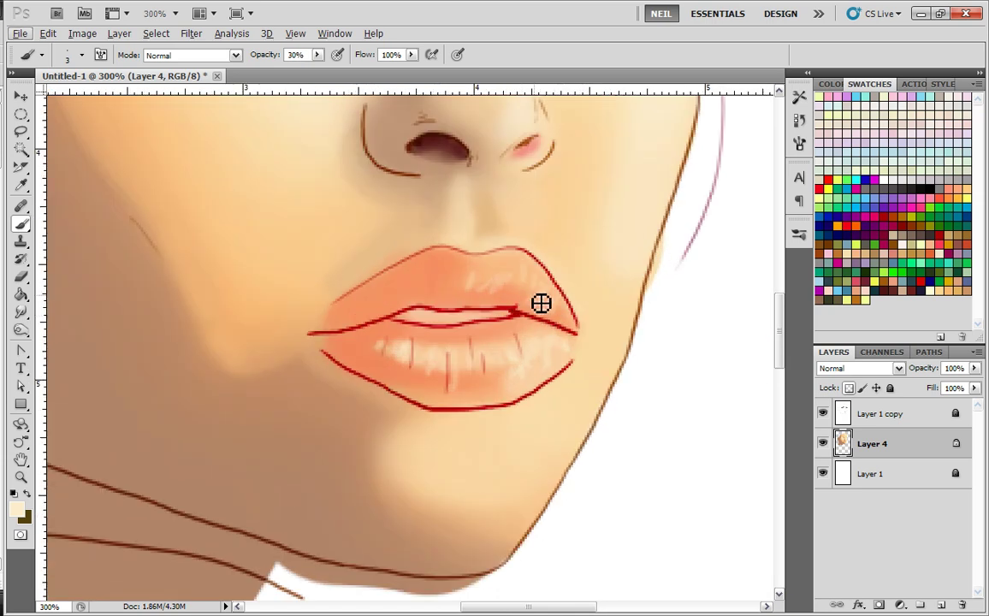
# - Sample coral from the upper lip and paint it between the highlight strokes to blend them in
pyautogui.hotkey('ctrl', '+')
pyautogui.hotkey('ctrl', '+')
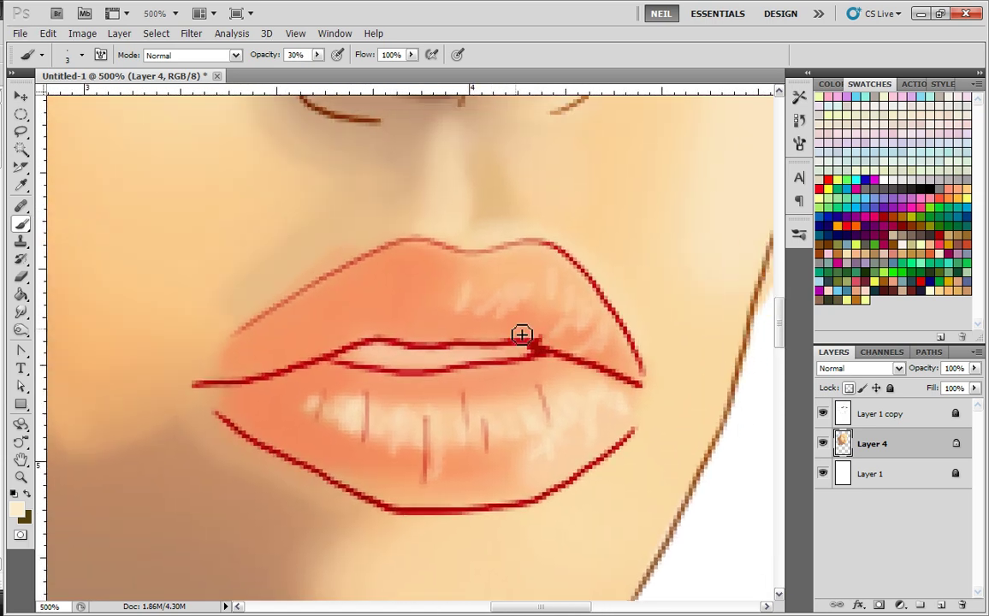
pyautogui.keyDown('alt'); pyautogui.click(522, 334); pyautogui.keyUp('alt')
pyautogui.moveTo(488, 316)
pyautogui.mouseDown()
pyautogui.moveTo(483, 324)
pyautogui.moveTo(459, 311)
pyautogui.mouseUp()
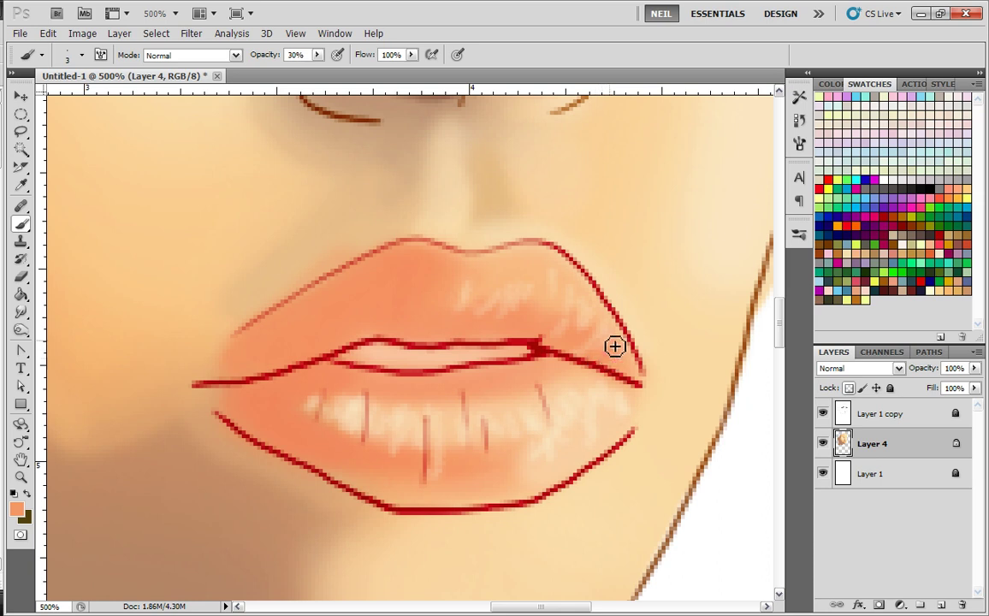
pyautogui.hotkey('ctrl', '-')
pyautogui.hotkey('ctrl', '-')
pyautogui.hotkey('ctrl', '-')
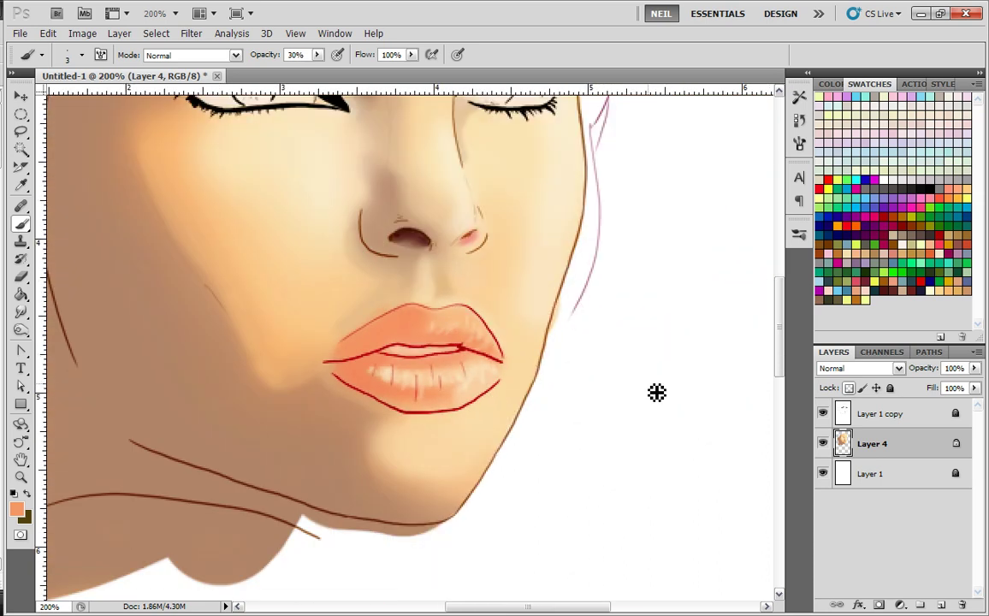
pyautogui.moveTo(409, 317); pyautogui.dragTo(498, 375)
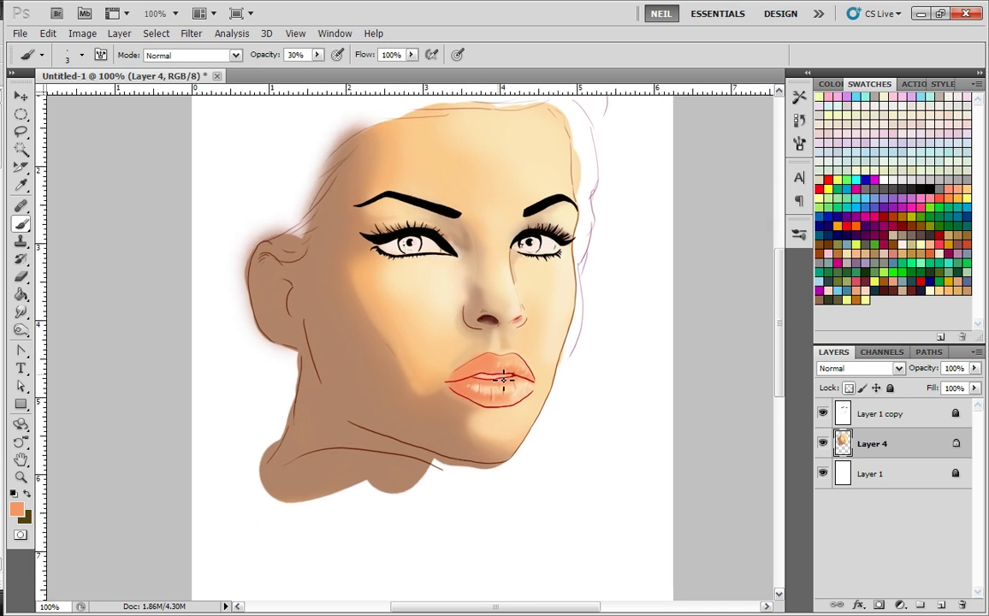
# - Blend the cheek and chin shadow edges with a tan tone using a soft 37 px brush at 12% opacity
pyautogui.hotkey('ctrl', '+')
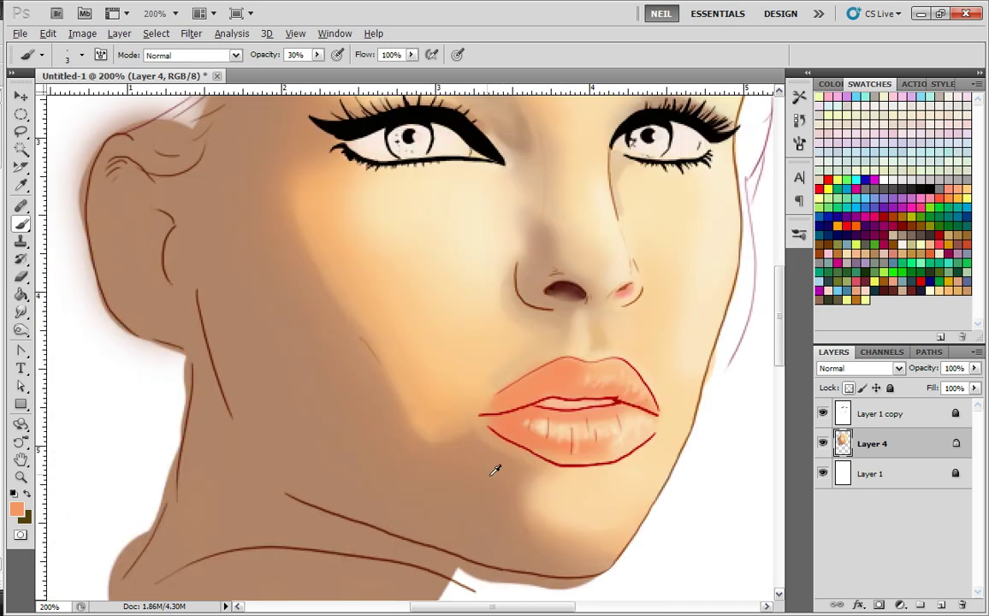
pyautogui.rightClick(469, 421)
pyautogui.click(635, 365)
pyautogui.click(510, 297)
pyautogui.click(318, 55)
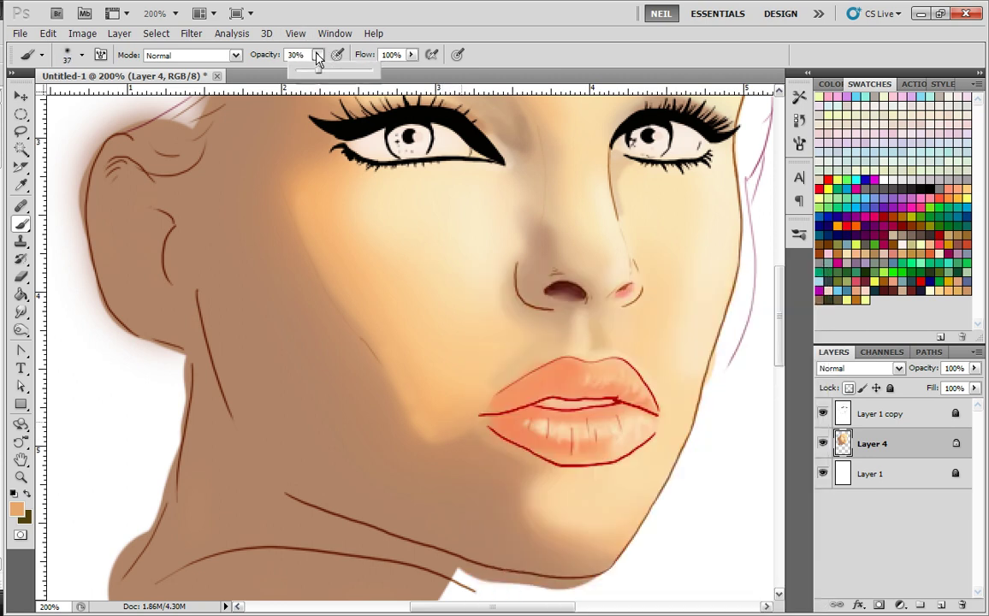
pyautogui.moveTo(401, 375); pyautogui.dragTo(438, 413)
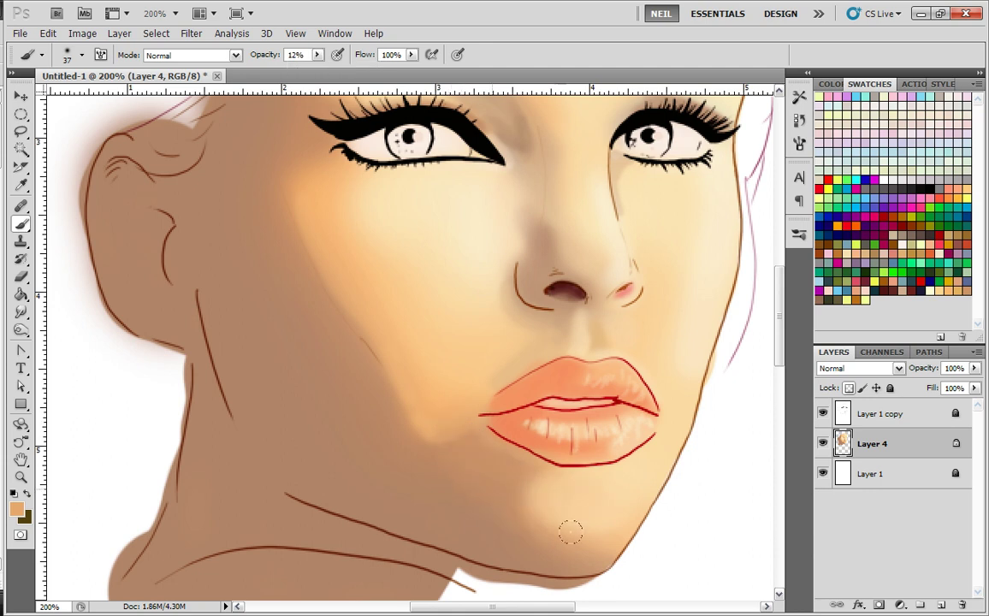
# - Paint soft tan reflected light along the shaded jaw, from the chin back towards the neck
pyautogui.hotkey('ctrl', '-')
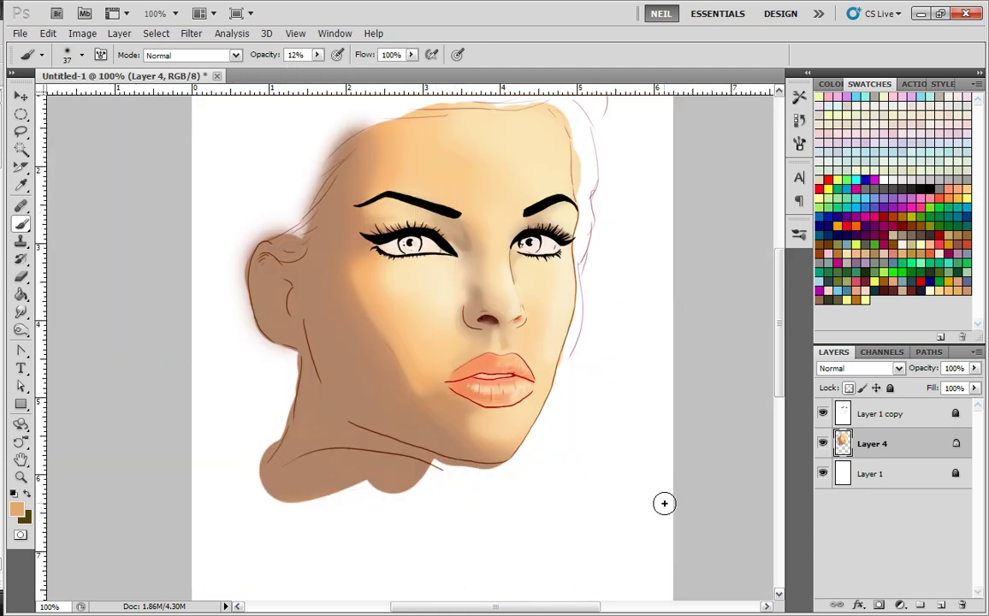
pyautogui.hotkey('ctrl', '+')
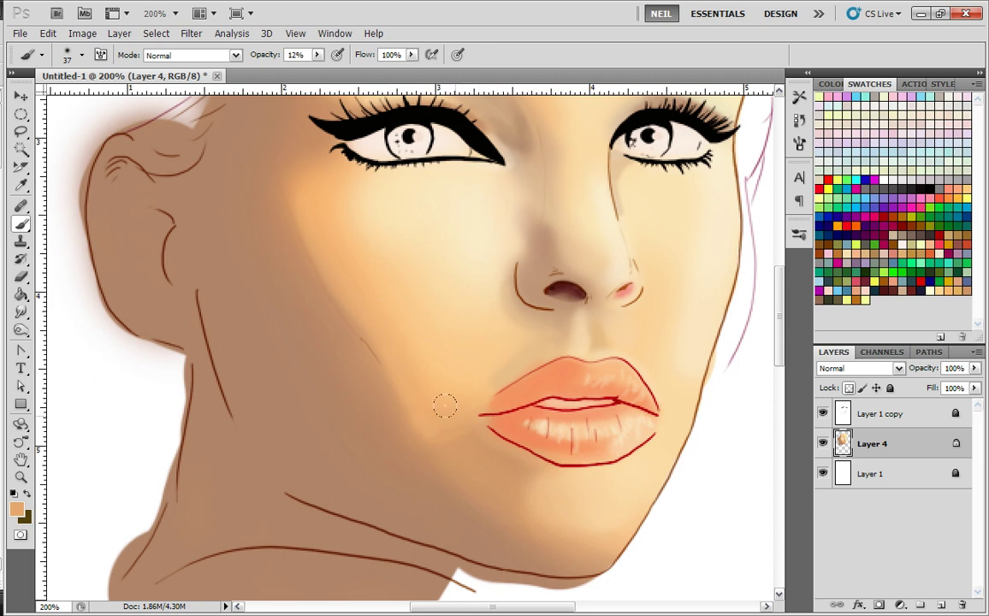
pyautogui.moveTo(421, 539); pyautogui.dragTo(299, 480)
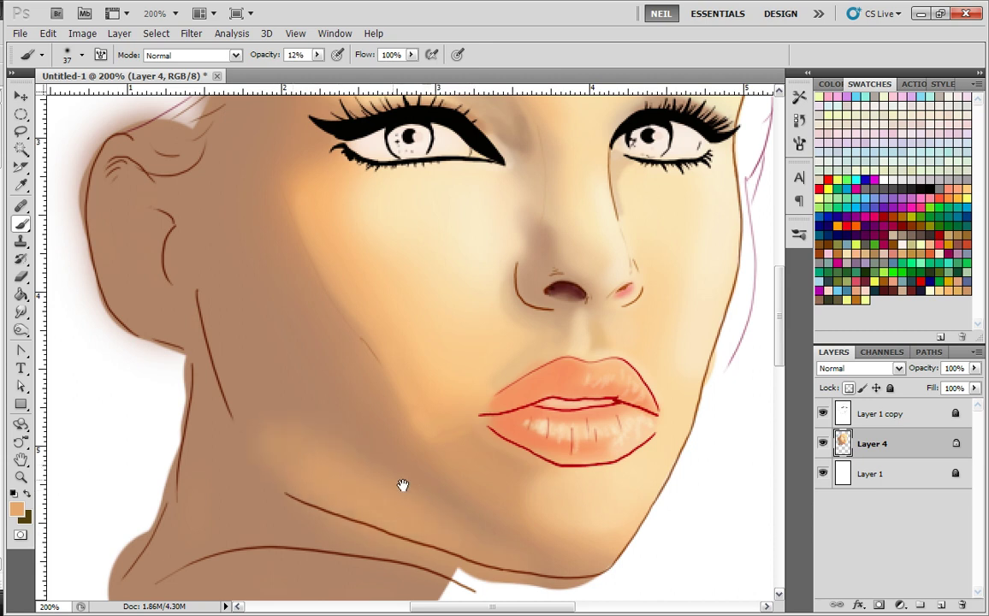
# - Shift the sampled shadow brown to a muted blue and glaze it over the shaded cheek, temple, ear and neck
pyautogui.moveTo(334, 433); pyautogui.dragTo(426, 481)
pyautogui.keyDown('alt'); pyautogui.click(365, 400); pyautogui.keyUp('alt')
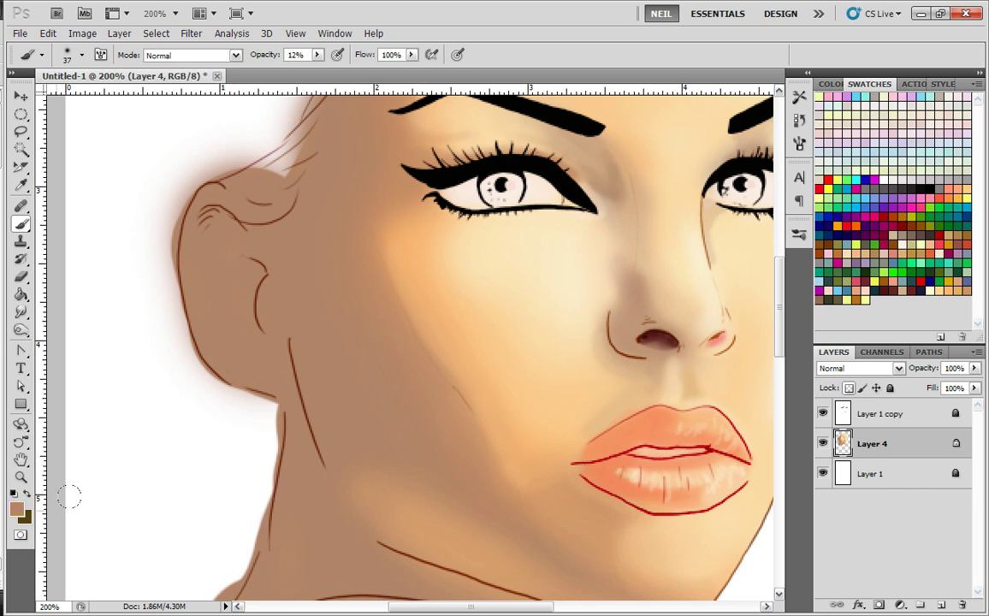
pyautogui.click(17, 511)
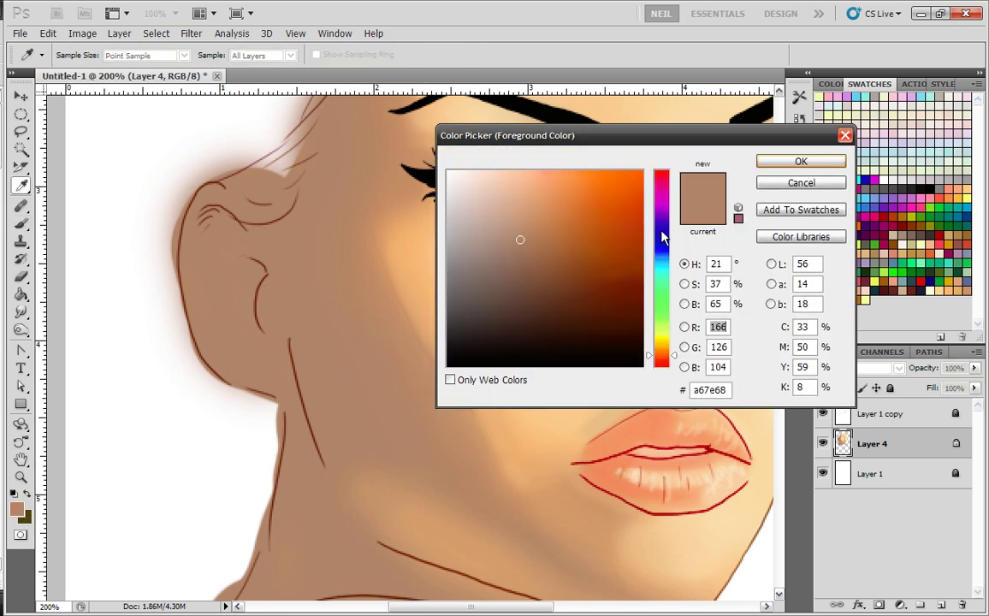
pyautogui.moveTo(663, 238); pyautogui.dragTo(662, 262)
pyautogui.click(777, 161)
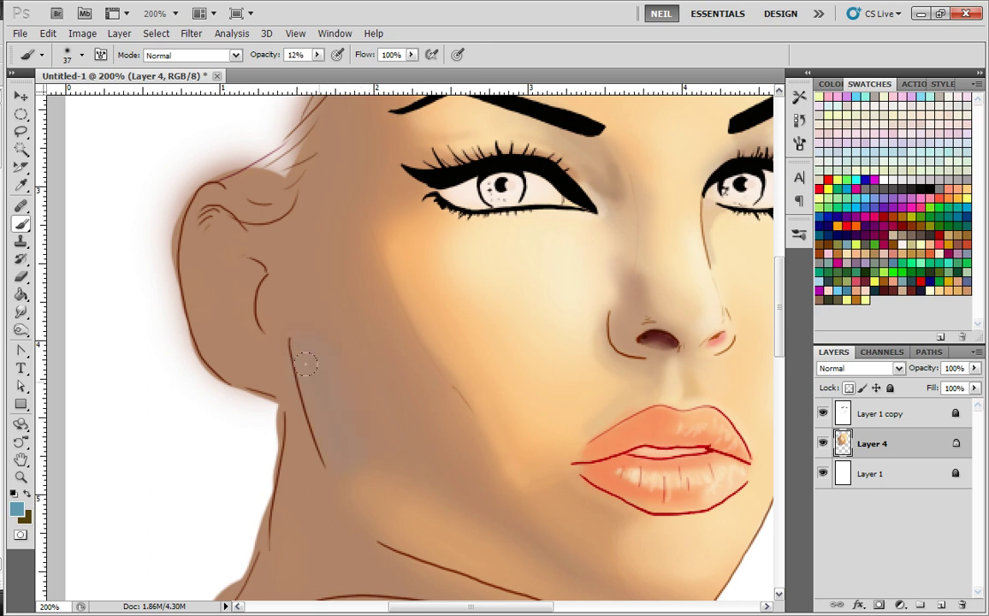
pyautogui.moveTo(364, 461); pyautogui.dragTo(365, 258)
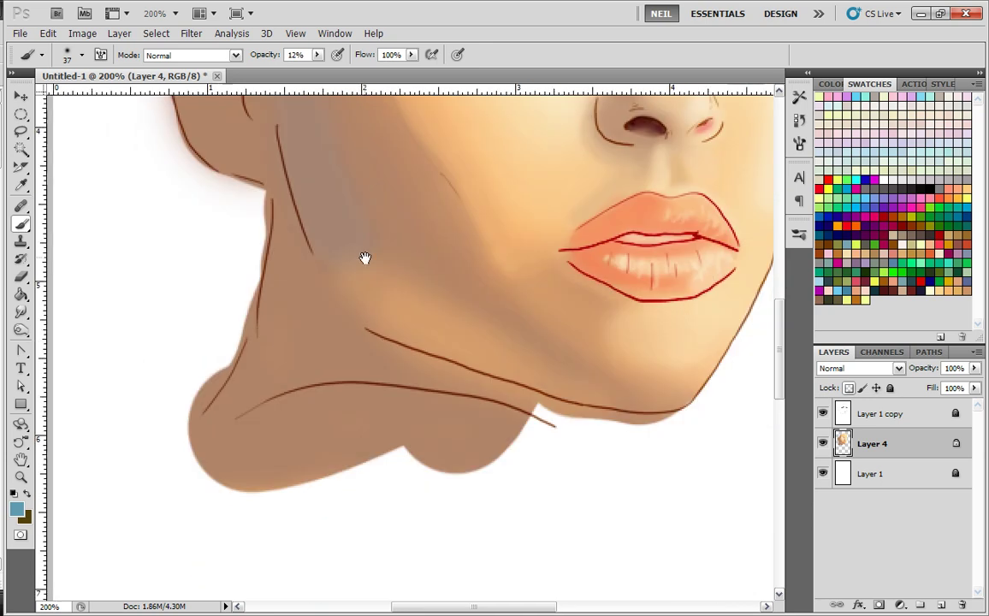
pyautogui.moveTo(306, 212)
pyautogui.mouseDown()
pyautogui.moveTo(344, 335)
pyautogui.moveTo(315, 349)
pyautogui.moveTo(305, 412)
pyautogui.mouseUp()
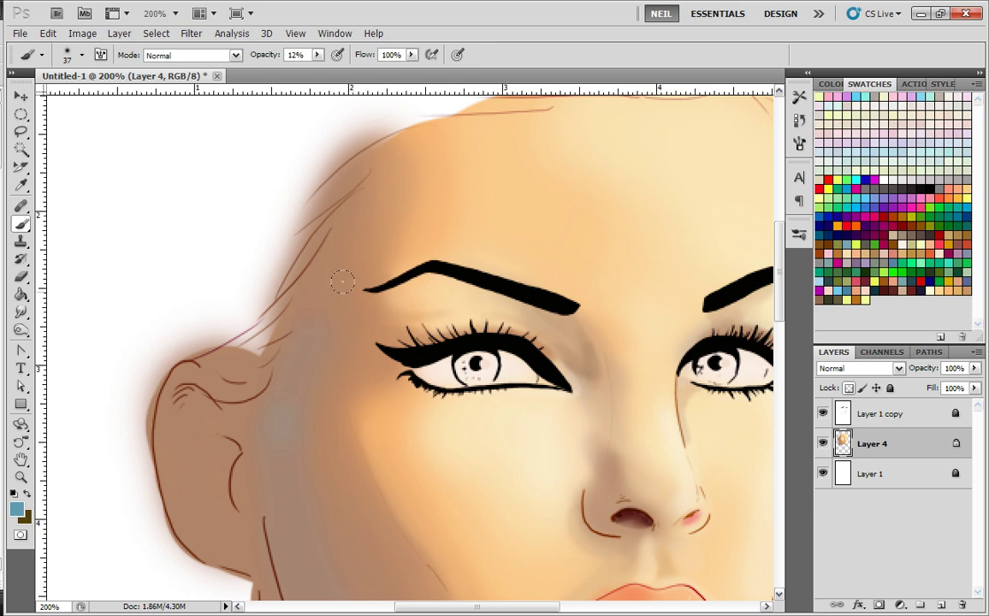
pyautogui.moveTo(376, 346); pyautogui.dragTo(372, 97)
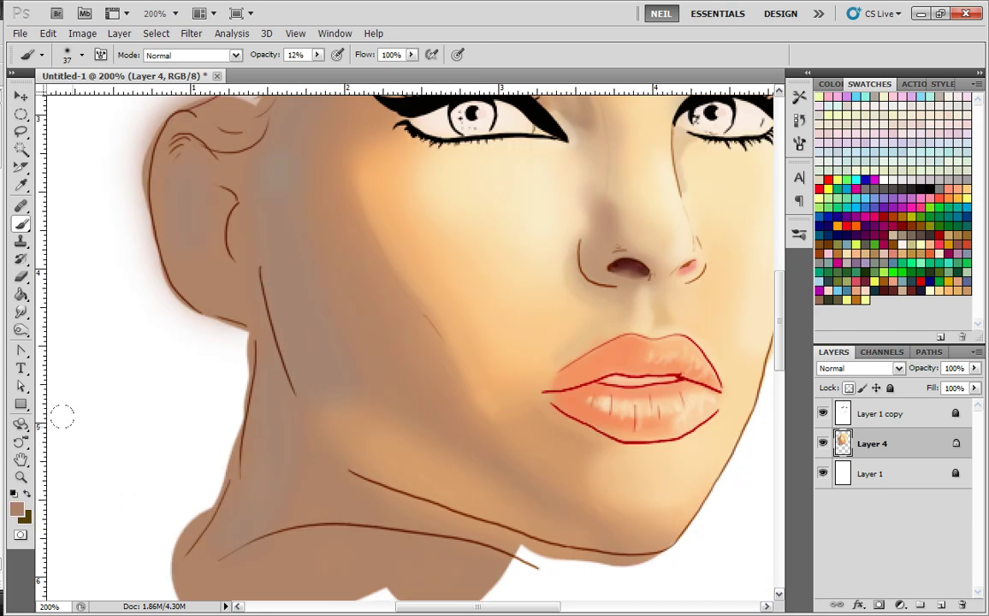
# - Paint the inner ear shadow in dark brown #483429 with a soft 12 px brush at 36% opacity
pyautogui.click(16, 509)
pyautogui.click(532, 310)
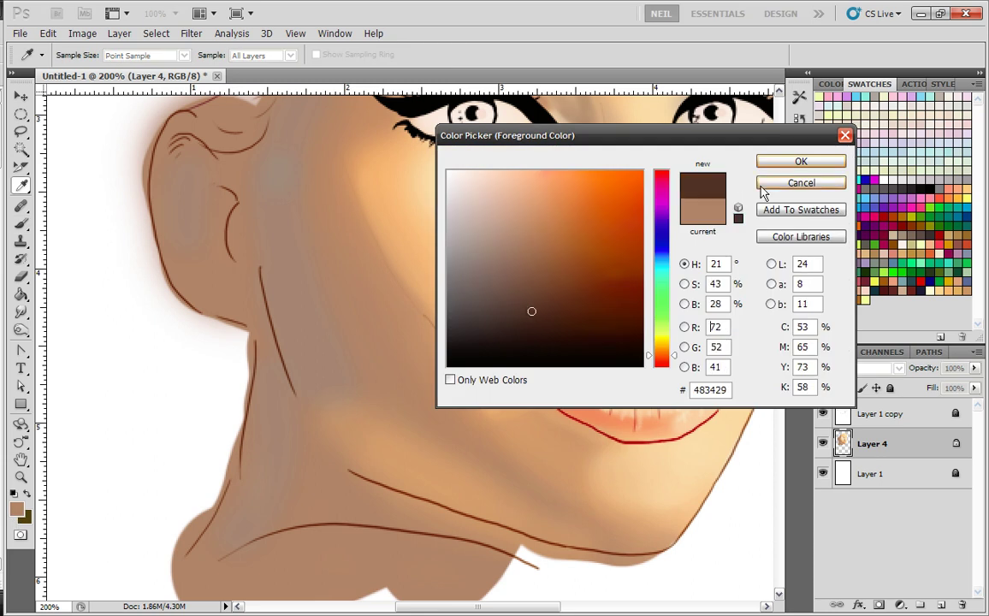
pyautogui.click(801, 161)
pyautogui.rightClick(267, 229)
pyautogui.moveTo(325, 272); pyautogui.dragTo(315, 272)
pyautogui.click(224, 198)
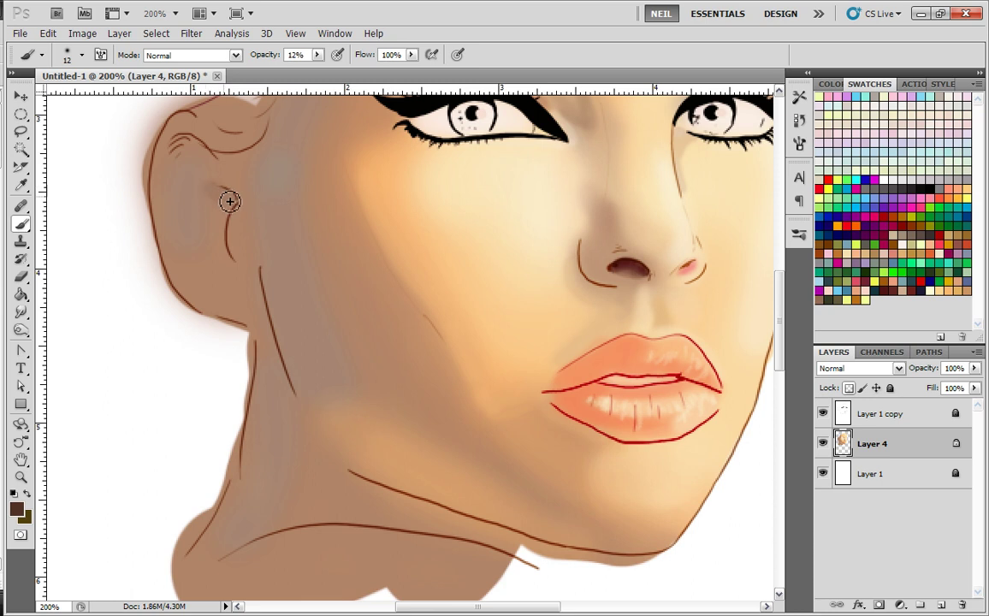
pyautogui.click(317, 54)
pyautogui.moveTo(315, 72); pyautogui.dragTo(339, 76)
pyautogui.moveTo(210, 192)
pyautogui.mouseDown()
pyautogui.moveTo(234, 203)
pyautogui.moveTo(224, 268)
pyautogui.moveTo(189, 221)
pyautogui.moveTo(196, 193)
pyautogui.moveTo(228, 206)
pyautogui.moveTo(195, 222)
pyautogui.moveTo(220, 247)
pyautogui.moveTo(196, 206)
pyautogui.moveTo(189, 219)
pyautogui.moveTo(232, 205)
pyautogui.moveTo(185, 198)
pyautogui.moveTo(213, 253)
pyautogui.moveTo(226, 223)
pyautogui.moveTo(213, 190)
pyautogui.moveTo(198, 204)
pyautogui.moveTo(226, 254)
pyautogui.moveTo(207, 197)
pyautogui.moveTo(208, 156)
pyautogui.moveTo(189, 139)
pyautogui.moveTo(171, 159)
pyautogui.moveTo(208, 162)
pyautogui.moveTo(192, 147)
pyautogui.moveTo(210, 121)
pyautogui.mouseUp()
pyautogui.hotkey('ctrl', '-')
pyautogui.hotkey('ctrl', '-')
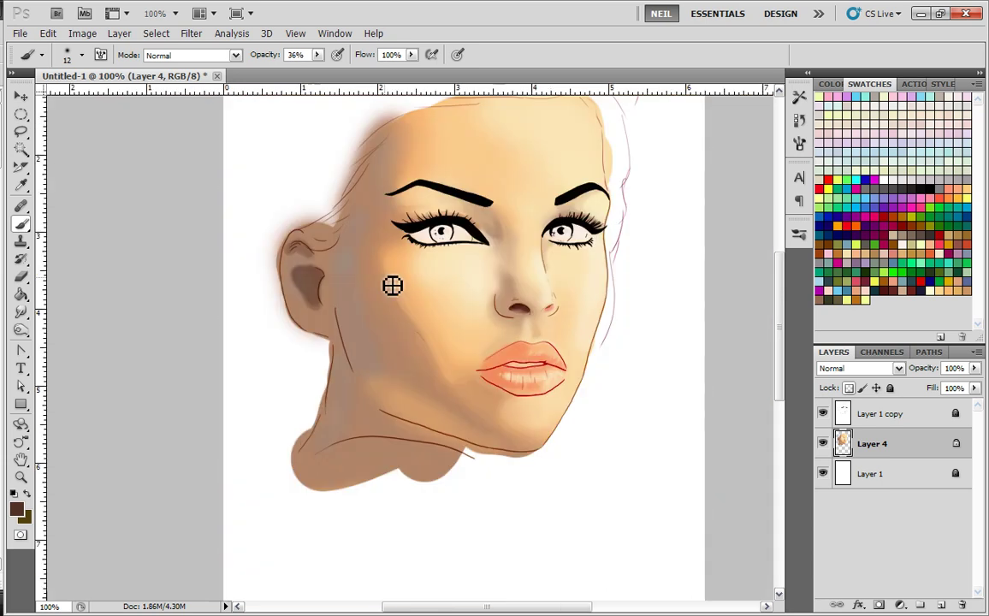
# - Blend the bluish tint on the shaded side of the face with a sampled skin brown, using a soft 87 px brush
pyautogui.hotkey('ctrl', '+')
pyautogui.moveTo(585, 278); pyautogui.dragTo(633, 364)
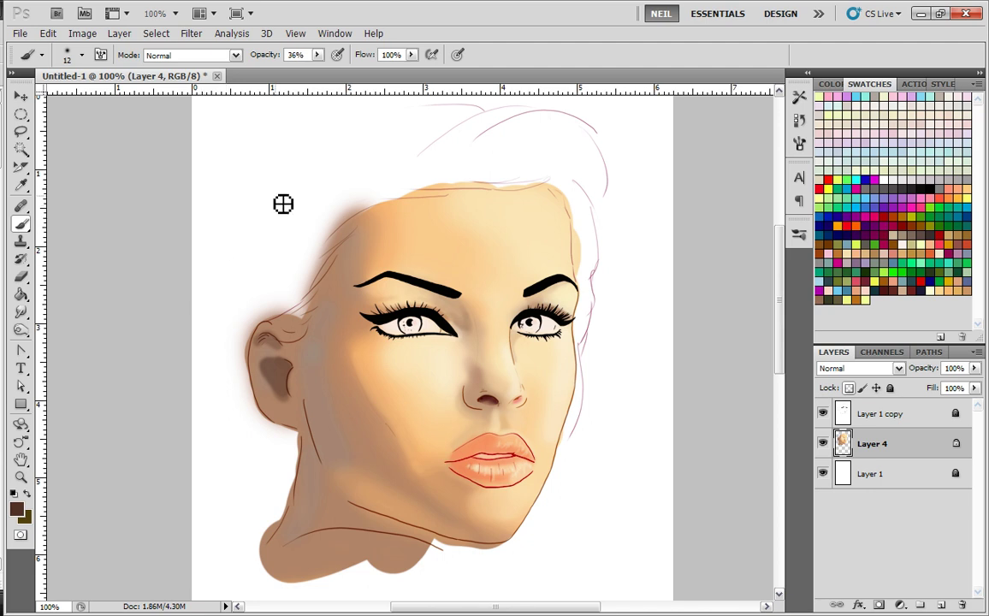
pyautogui.rightClick(338, 384)
pyautogui.click(532, 359)
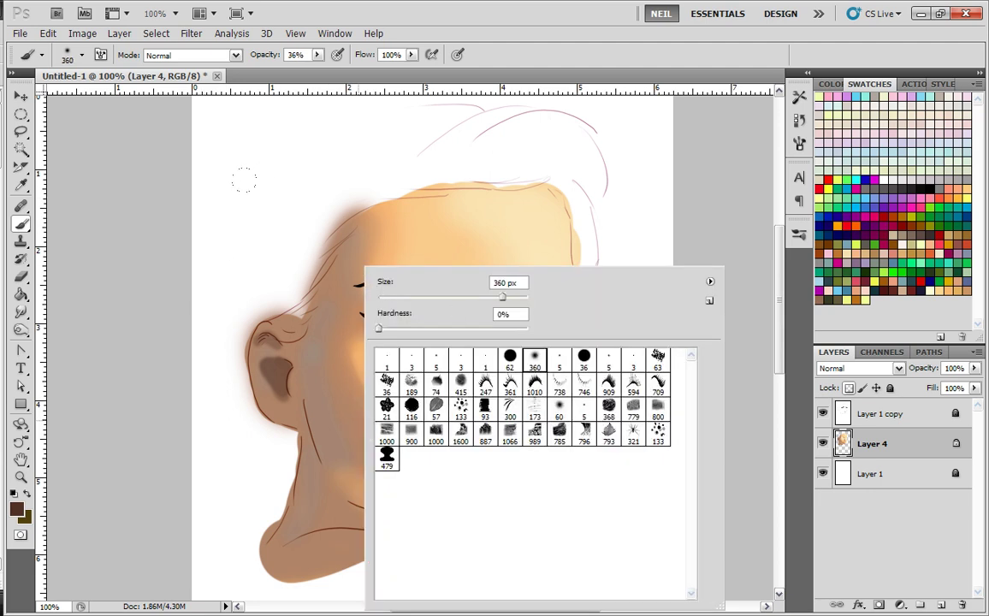
pyautogui.click(445, 298)
pyautogui.keyDown('alt'); pyautogui.click(318, 362); pyautogui.keyUp('alt')
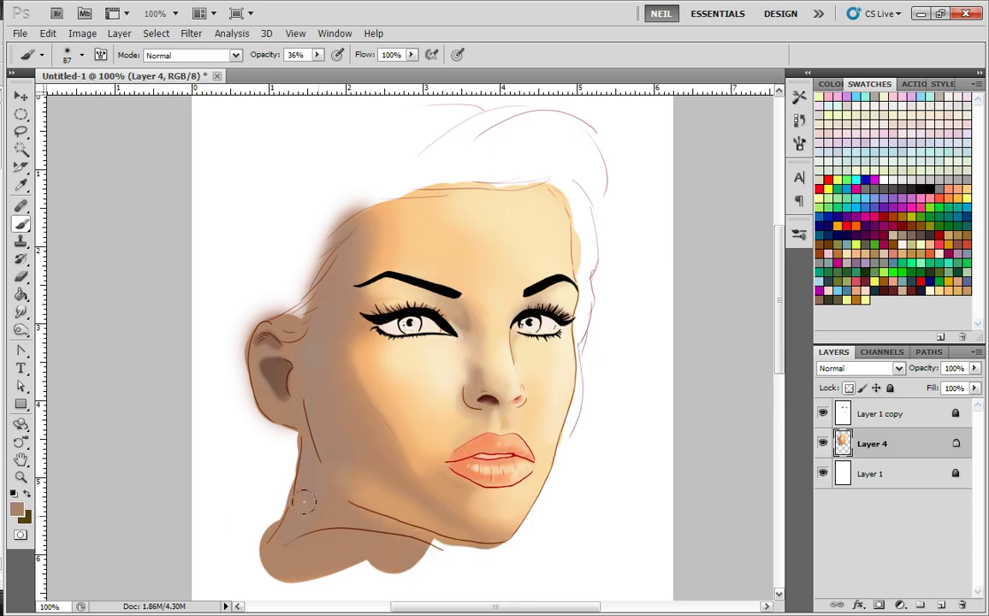
# - Glaze the shadowed forehead, cheek, ear and neck in dark purple with the brush in Soft Light mode at 18% opacity
pyautogui.click(212, 54)
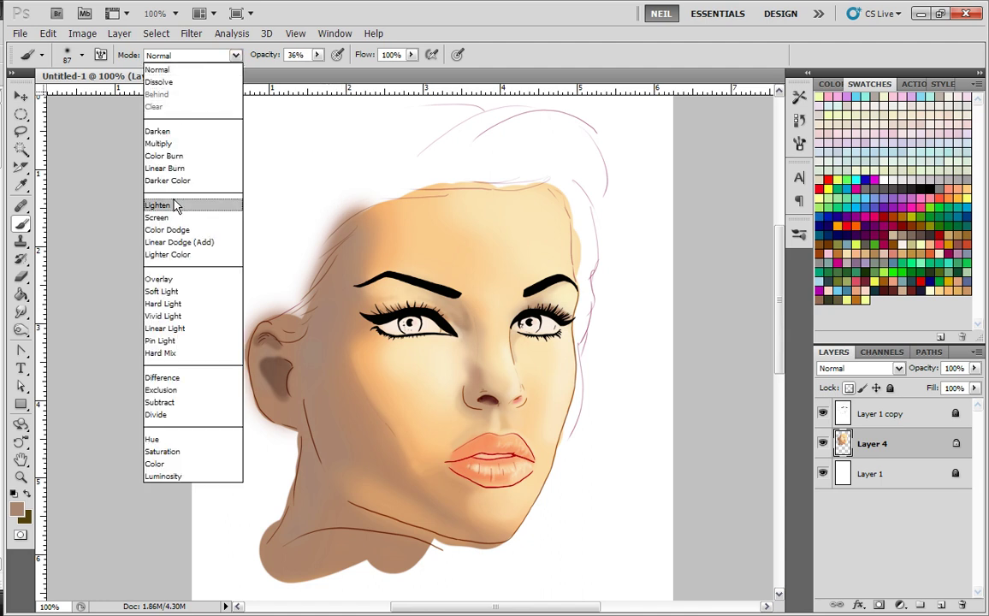
pyautogui.click(162, 290)
pyautogui.click(316, 54)
pyautogui.moveTo(314, 72); pyautogui.dragTo(305, 75)
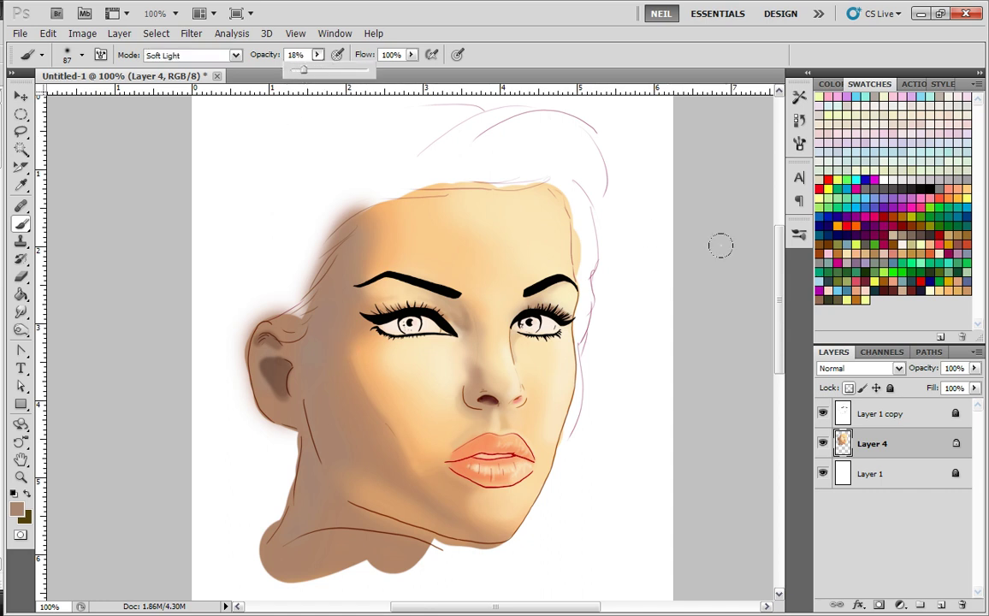
pyautogui.click(870, 221)
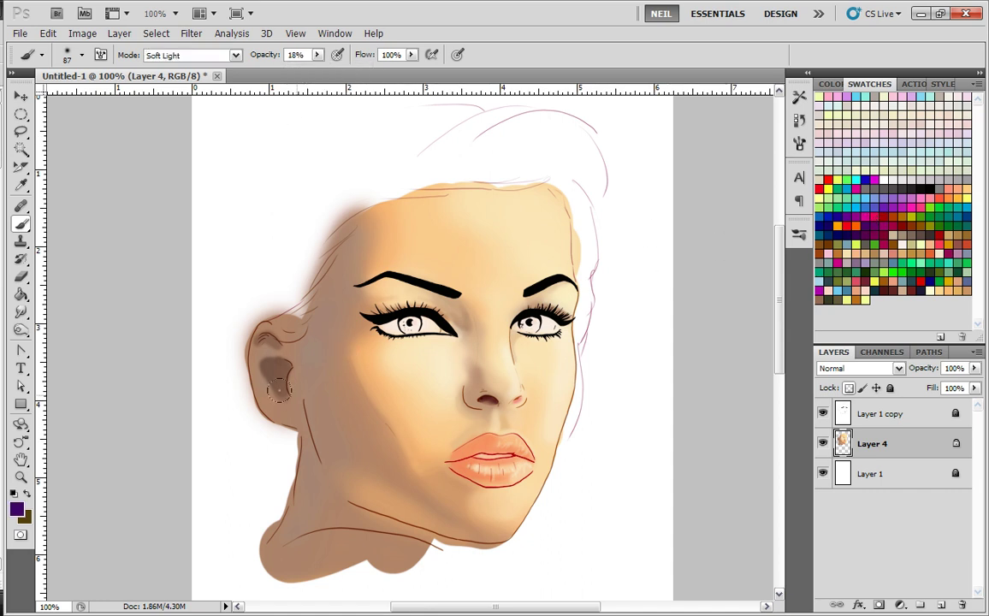
pyautogui.moveTo(342, 213)
pyautogui.mouseDown()
pyautogui.moveTo(318, 316)
pyautogui.moveTo(323, 391)
pyautogui.moveTo(261, 315)
pyautogui.moveTo(265, 360)
pyautogui.moveTo(322, 427)
pyautogui.moveTo(344, 430)
pyautogui.moveTo(434, 505)
pyautogui.mouseUp()
pyautogui.moveTo(260, 393); pyautogui.dragTo(354, 519)
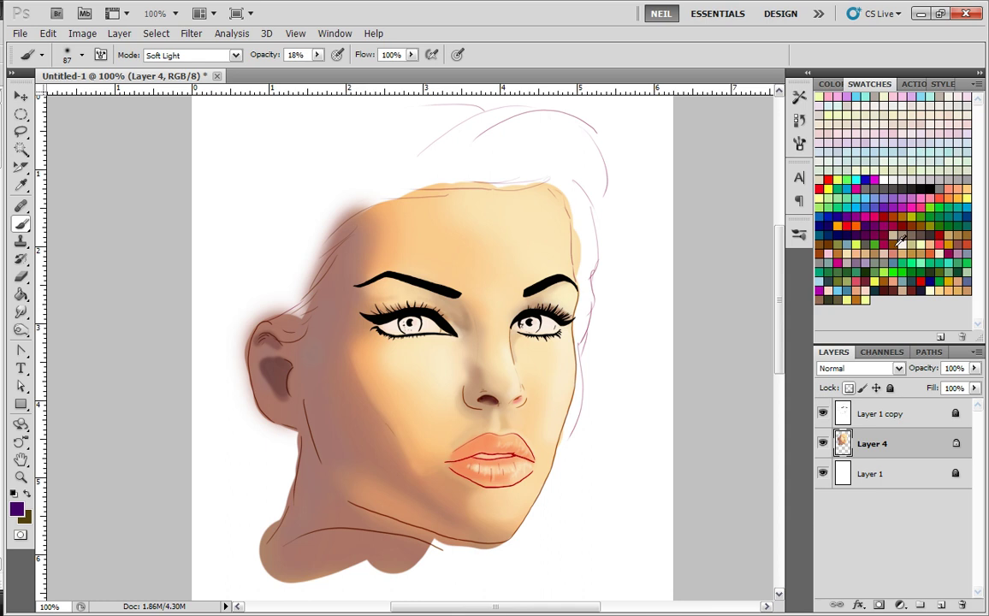
# - Glaze dark red along the cheek and jaw shadow with the Soft Light brush to warm the skin
pyautogui.click(891, 216)
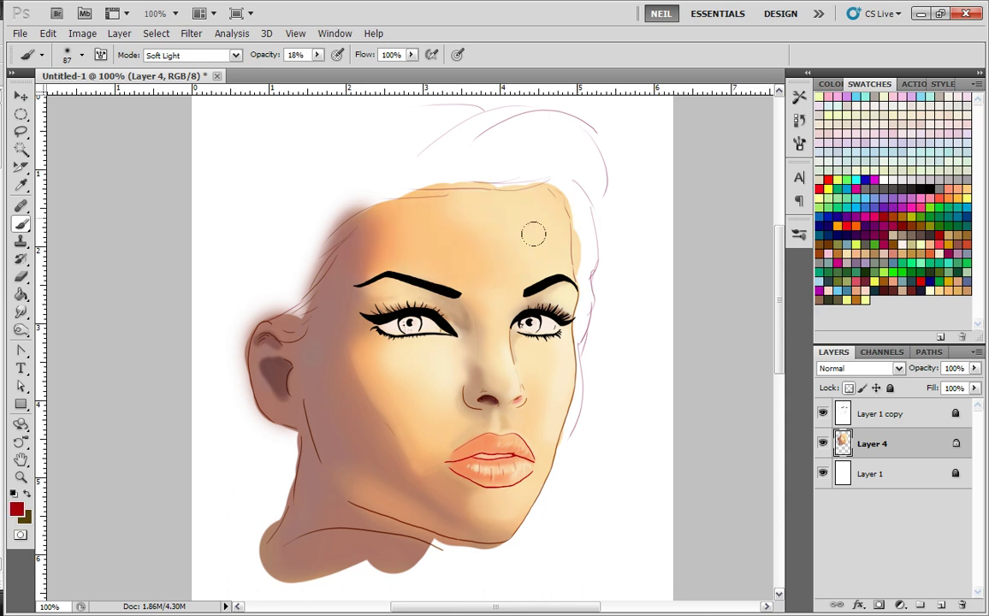
pyautogui.moveTo(332, 337)
pyautogui.mouseDown()
pyautogui.moveTo(346, 389)
pyautogui.moveTo(431, 466)
pyautogui.moveTo(483, 491)
pyautogui.mouseUp()
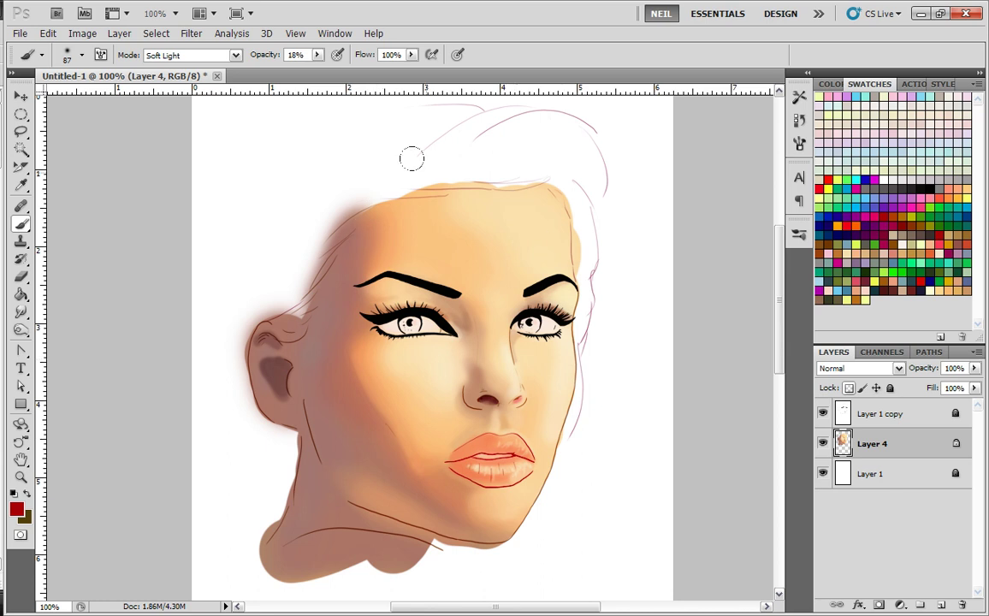
# - Glaze dark purple over the shaded cheek, neck and side of the nose with the Soft Light brush
pyautogui.keyDown('alt'); pyautogui.click(332, 420); pyautogui.keyUp('alt')
pyautogui.click(866, 227)
pyautogui.moveTo(336, 317)
pyautogui.mouseDown()
pyautogui.moveTo(413, 546)
pyautogui.moveTo(321, 374)
pyautogui.moveTo(362, 455)
pyautogui.moveTo(303, 535)
pyautogui.mouseUp()
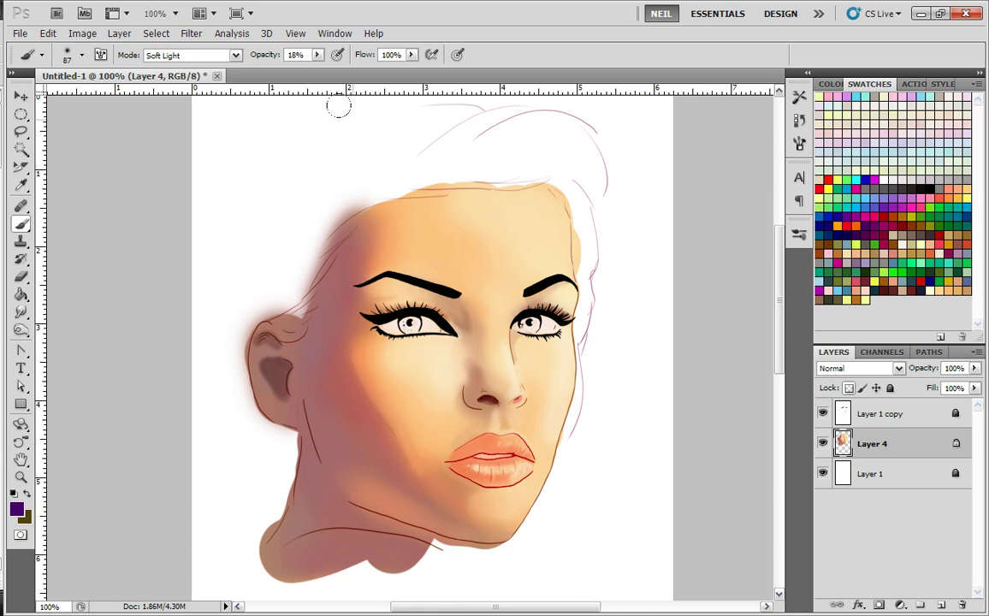
pyautogui.moveTo(466, 311)
pyautogui.mouseDown()
pyautogui.moveTo(458, 339)
pyautogui.moveTo(460, 386)
pyautogui.moveTo(453, 296)
pyautogui.moveTo(463, 408)
pyautogui.mouseUp()
pyautogui.hotkey('ctrl', 'z')
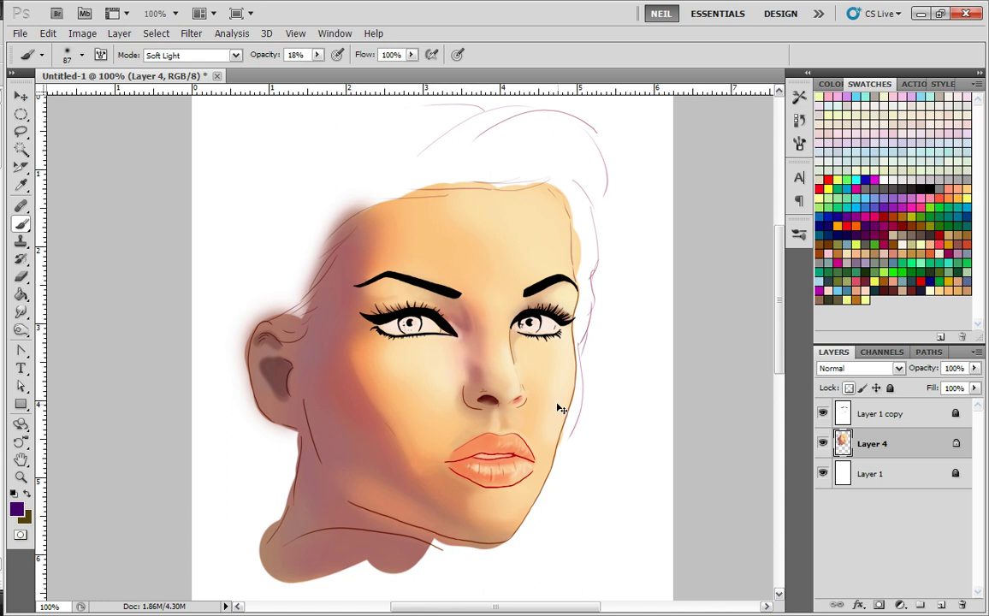
# - Glaze the lips in bright pink with the Soft Light brush at 18% opacity
pyautogui.click(874, 216)
pyautogui.moveTo(411, 413); pyautogui.dragTo(414, 402)
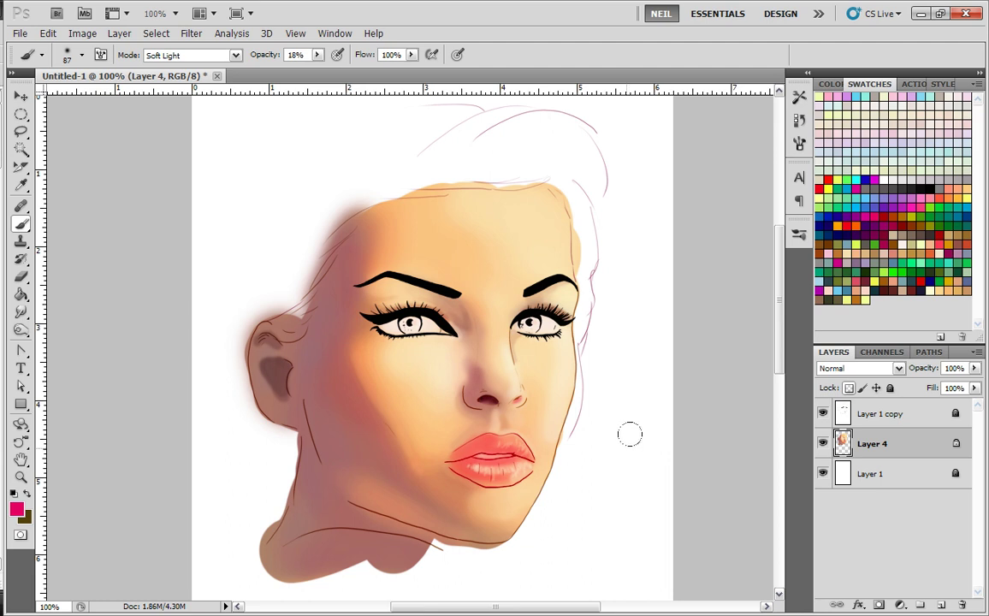
# - Shade the upper and lower lips in brownish red #b95a49 with a 16 px brush in Normal mode
pyautogui.hotkey('ctrl', '+')
pyautogui.moveTo(518, 382); pyautogui.dragTo(444, 132)
pyautogui.click(190, 55)
pyautogui.click(197, 72)
pyautogui.rightClick(556, 333)
pyautogui.write('16')
pyautogui.keyDown('alt'); pyautogui.click(481, 294); pyautogui.keyUp('alt')
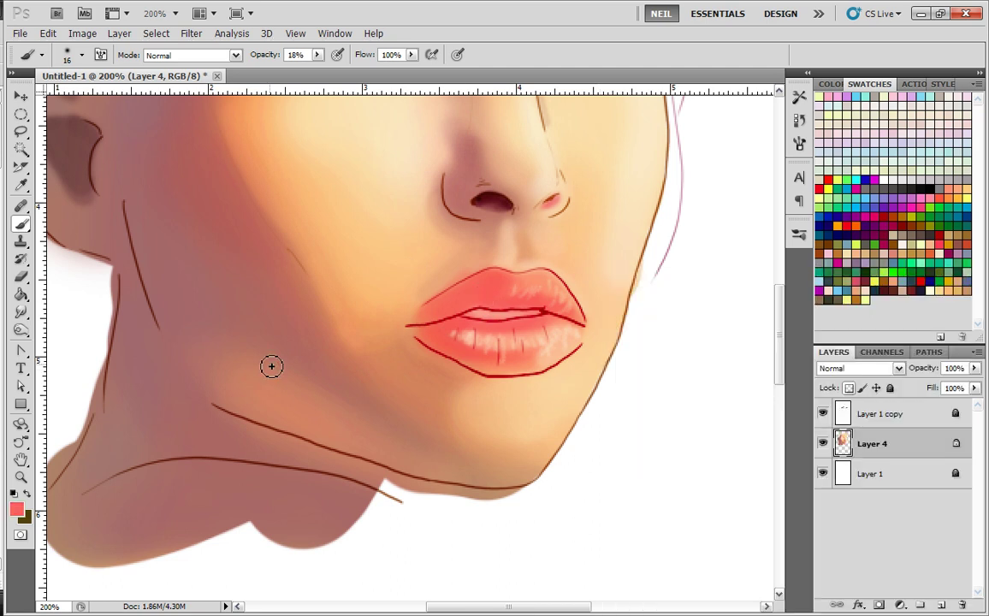
pyautogui.click(16, 509)
pyautogui.click(567, 204)
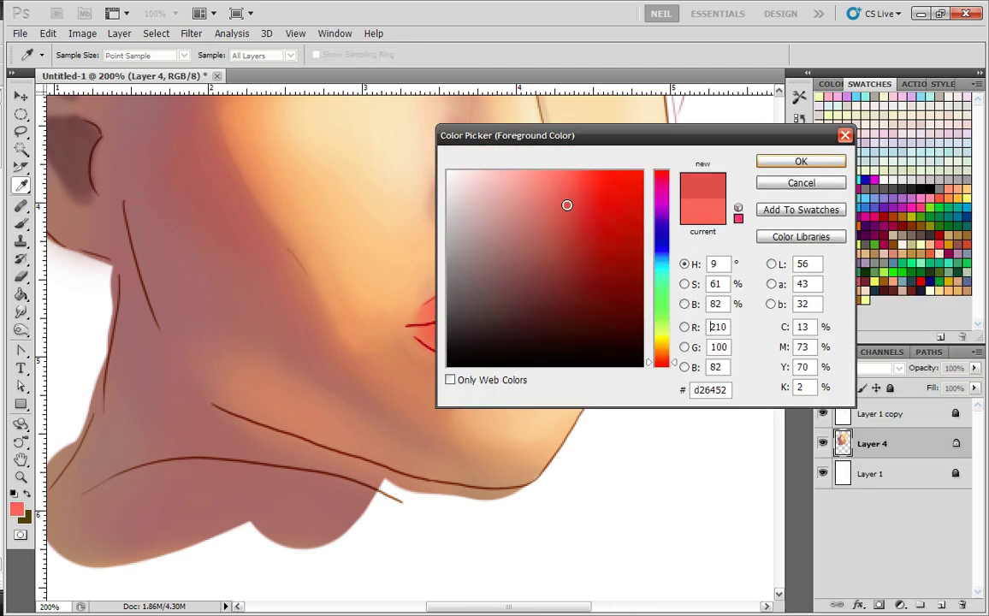
pyautogui.click(565, 224)
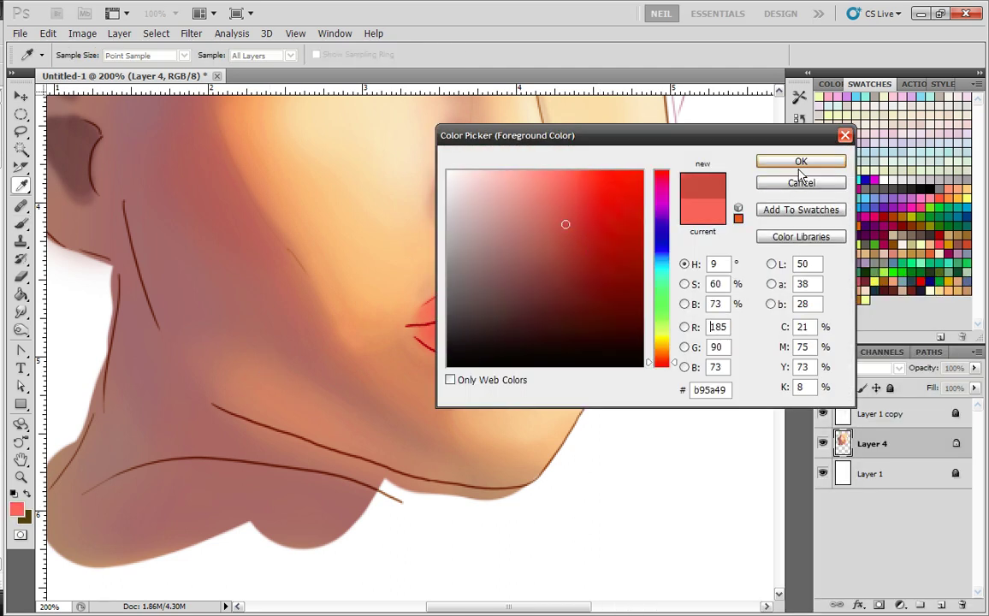
pyautogui.click(793, 161)
pyautogui.moveTo(424, 322)
pyautogui.mouseDown()
pyautogui.moveTo(470, 301)
pyautogui.moveTo(435, 316)
pyautogui.mouseUp()
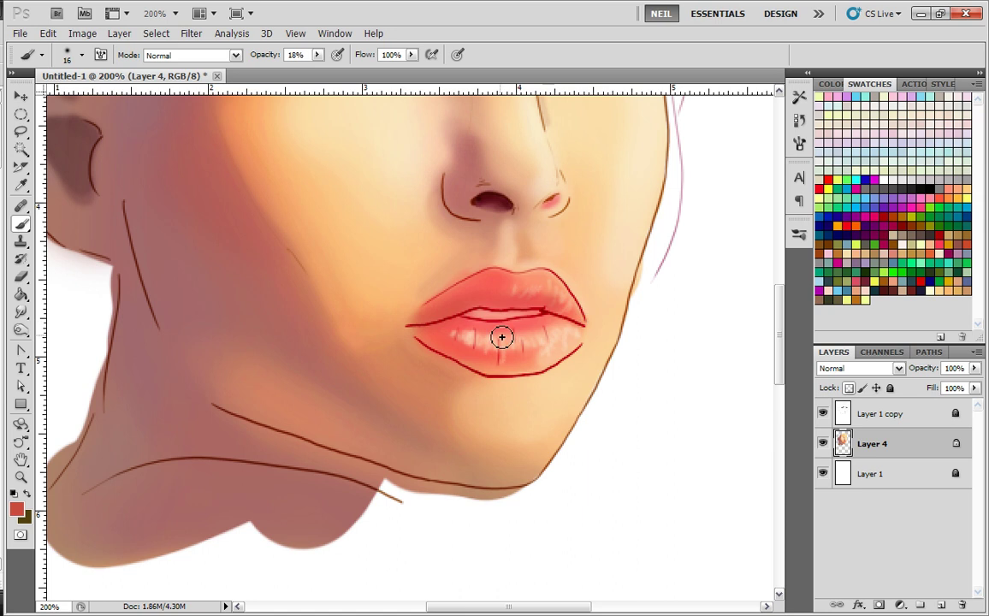
pyautogui.moveTo(459, 340)
pyautogui.mouseDown()
pyautogui.moveTo(444, 345)
pyautogui.moveTo(510, 360)
pyautogui.moveTo(523, 353)
pyautogui.moveTo(499, 354)
pyautogui.mouseUp()
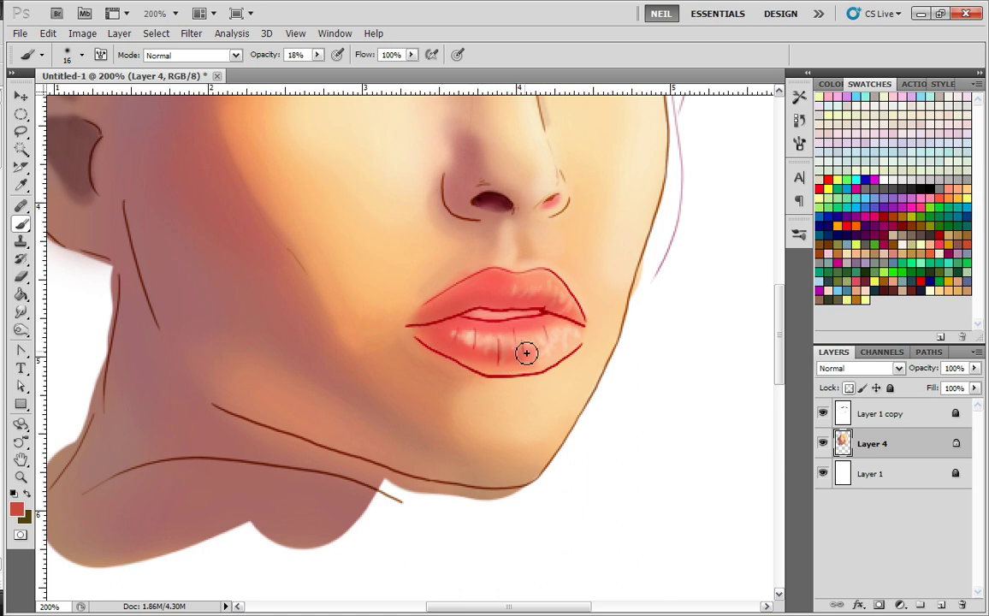
# - Deepen the shaded lip corner and the base of the lower lip with black in Soft Light mode
pyautogui.click(236, 55)
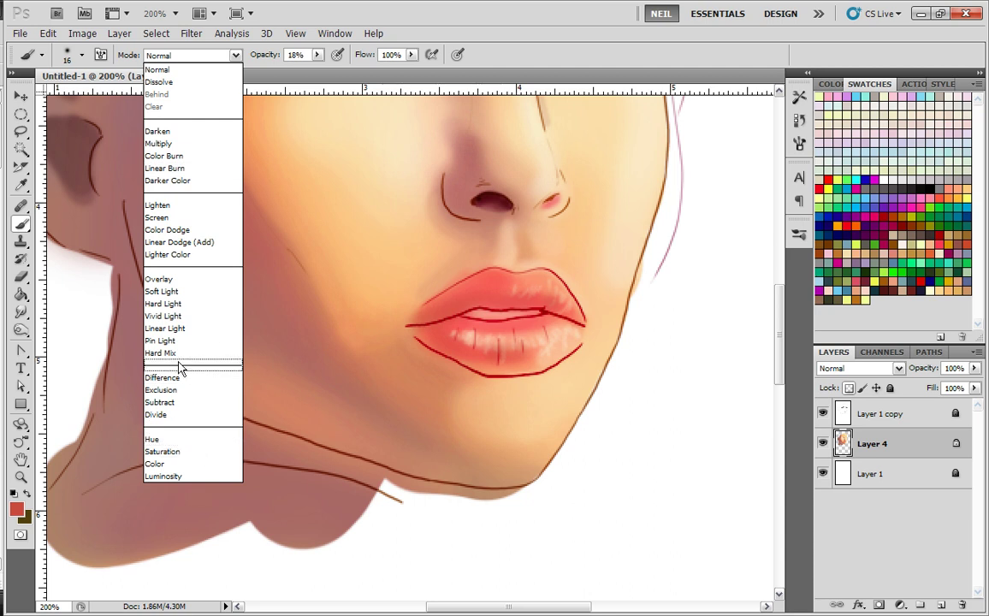
pyautogui.click(177, 291)
pyautogui.click(930, 188)
pyautogui.moveTo(445, 343)
pyautogui.mouseDown()
pyautogui.moveTo(534, 353)
pyautogui.moveTo(522, 358)
pyautogui.moveTo(452, 339)
pyautogui.moveTo(470, 322)
pyautogui.moveTo(441, 334)
pyautogui.moveTo(428, 320)
pyautogui.moveTo(497, 300)
pyautogui.moveTo(550, 312)
pyautogui.moveTo(455, 309)
pyautogui.moveTo(563, 310)
pyautogui.moveTo(530, 309)
pyautogui.moveTo(550, 322)
pyautogui.moveTo(422, 336)
pyautogui.moveTo(424, 367)
pyautogui.moveTo(443, 364)
pyautogui.moveTo(427, 332)
pyautogui.mouseUp()
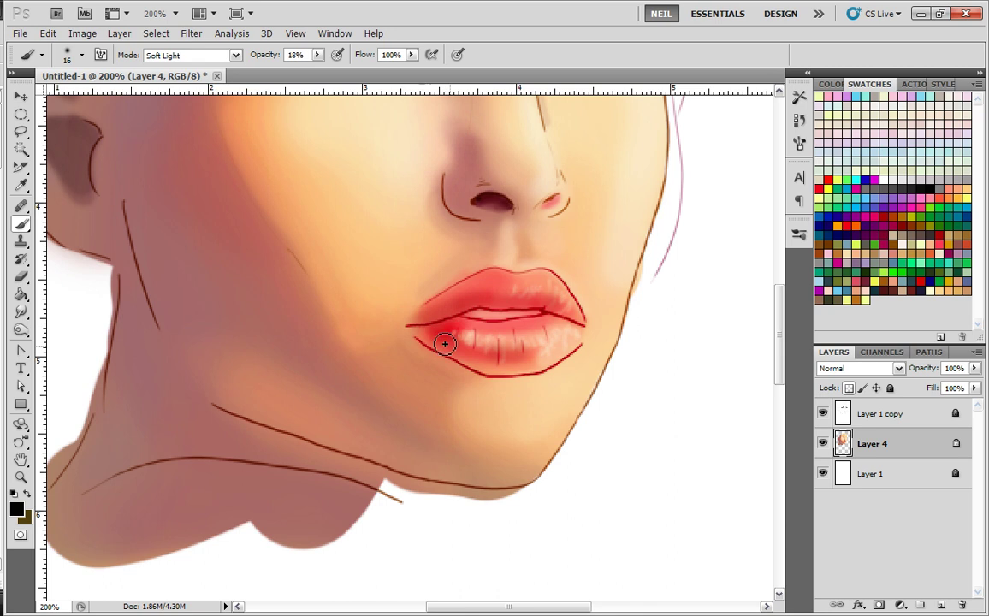
pyautogui.moveTo(516, 359); pyautogui.dragTo(478, 358)
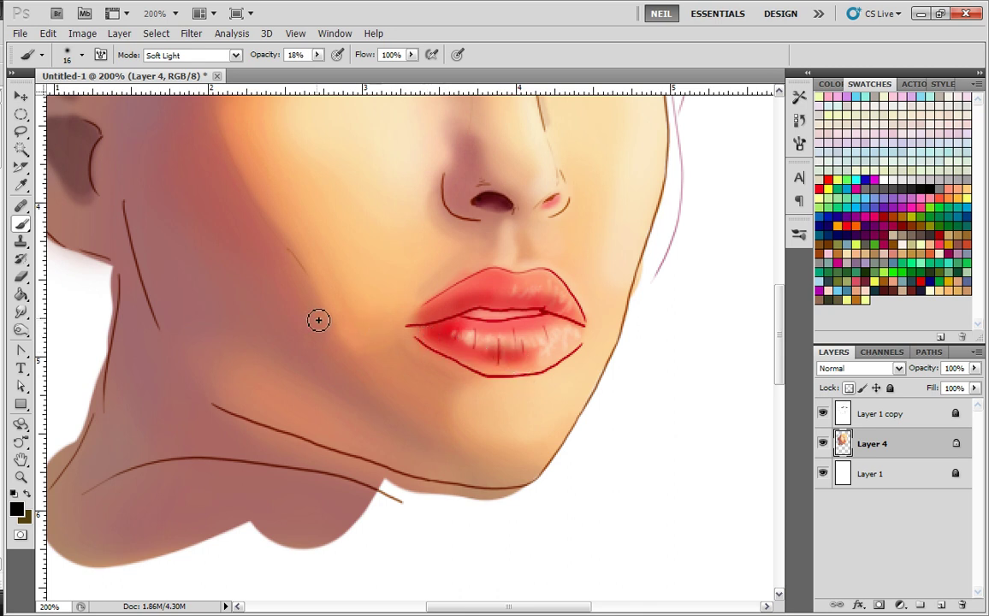
pyautogui.hotkey('ctrl', '-')
pyautogui.hotkey('ctrl', '-')
pyautogui.hotkey('ctrl', '+')
pyautogui.hotkey('ctrl', '+')
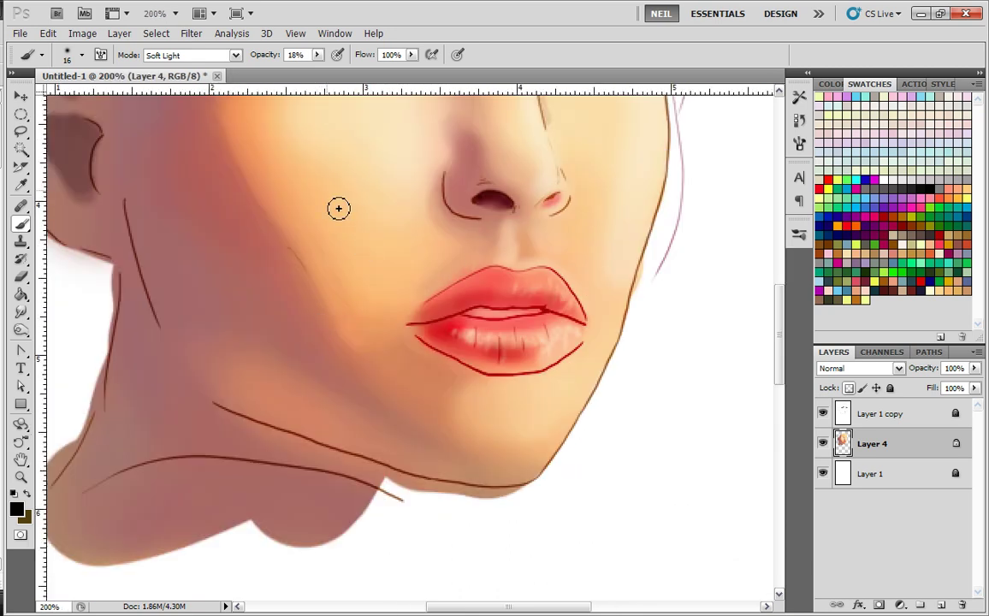
# - Mute the red at the shaded lip corner with black in Saturation mode, lowering the brush opacity to 8%
pyautogui.click(222, 54)
pyautogui.click(171, 449)
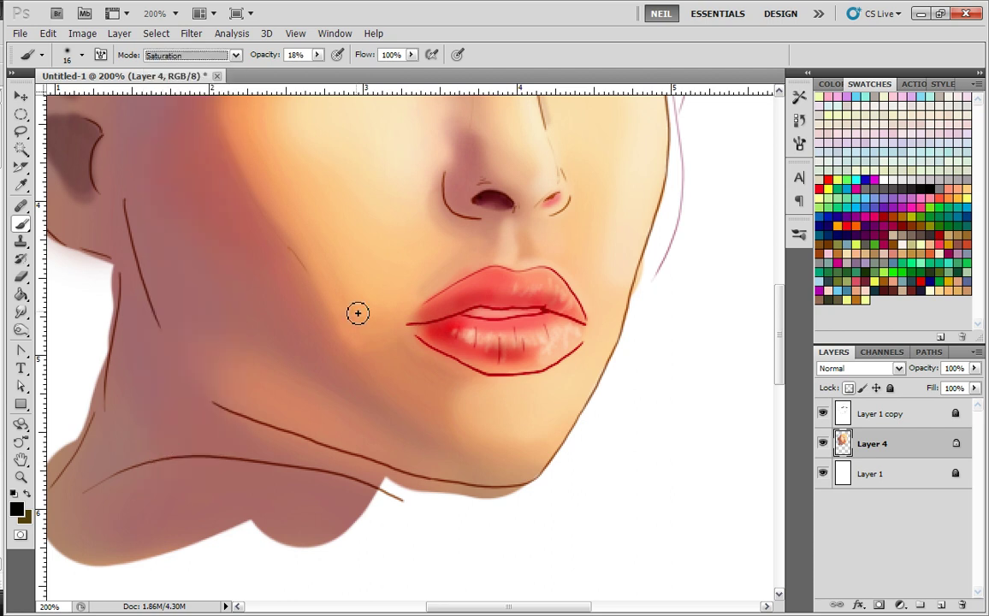
pyautogui.moveTo(453, 341)
pyautogui.mouseDown()
pyautogui.moveTo(415, 325)
pyautogui.moveTo(468, 326)
pyautogui.moveTo(433, 346)
pyautogui.moveTo(488, 366)
pyautogui.mouseUp()
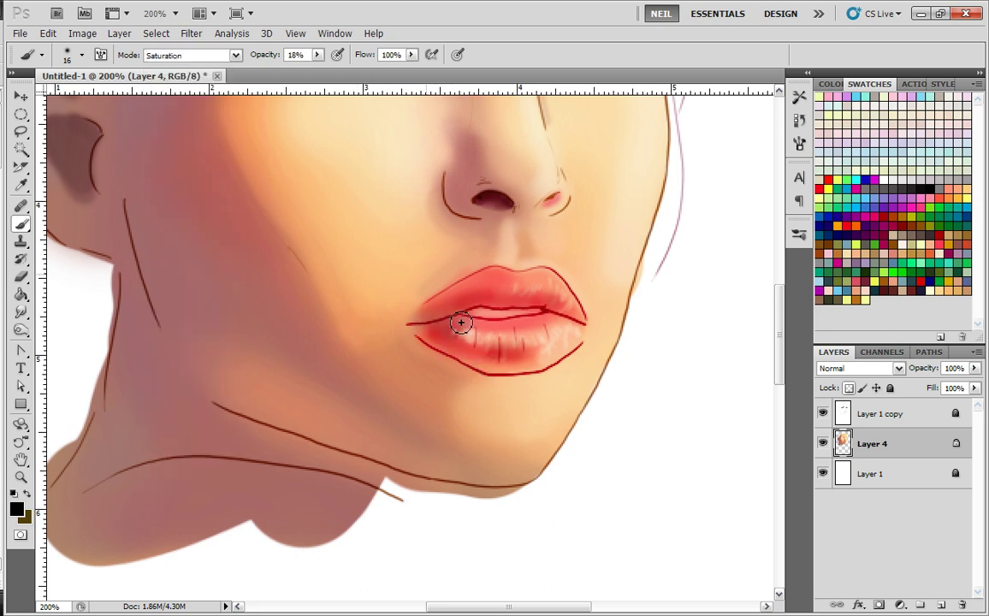
pyautogui.click(316, 55)
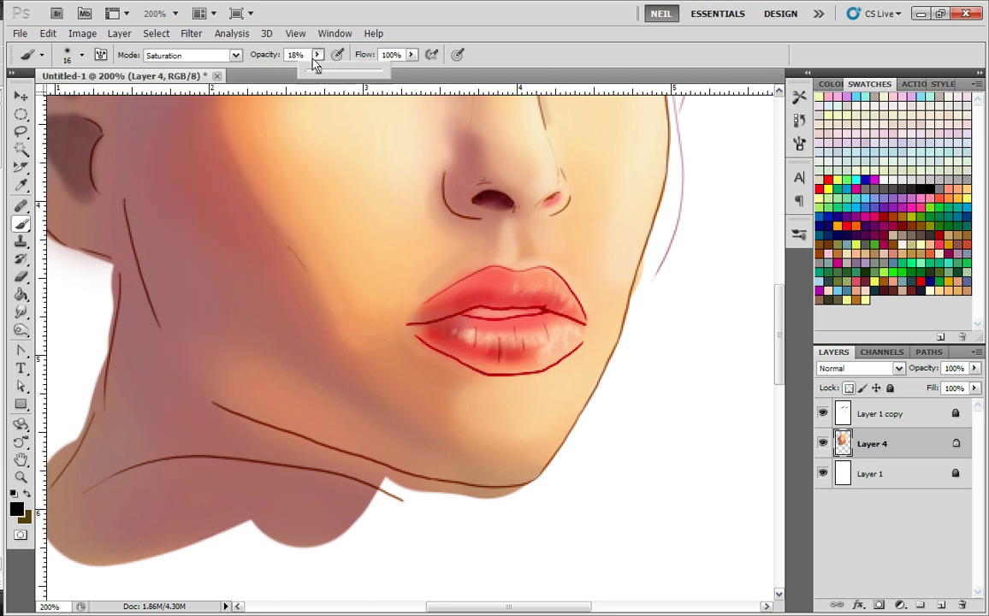
pyautogui.click(434, 332)
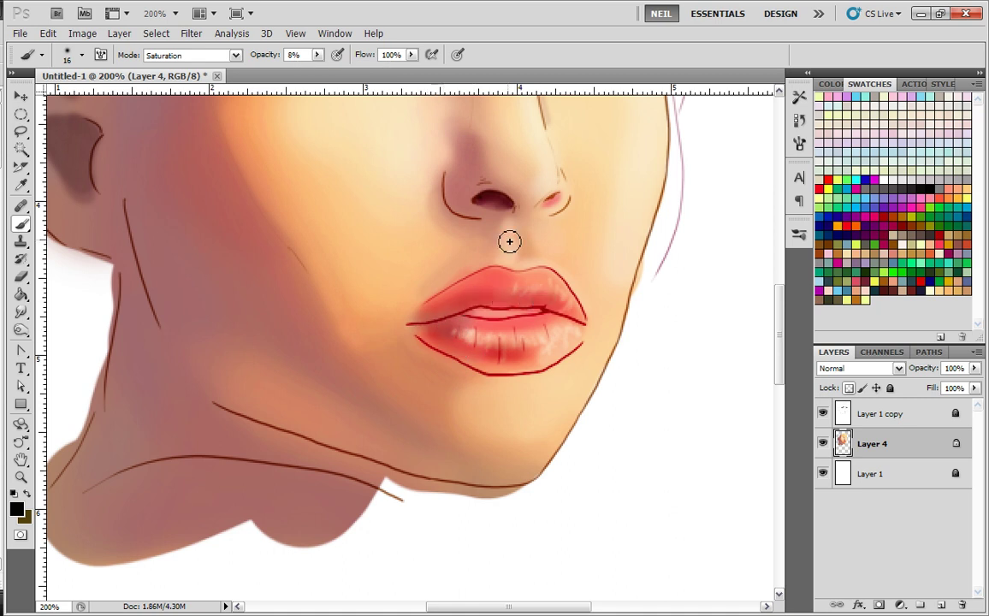
# - Blend the shaded corner and lower edge of the lower lip with sampled lip tones in Normal mode at 8% opacity
pyautogui.click(234, 55)
pyautogui.click(158, 70)
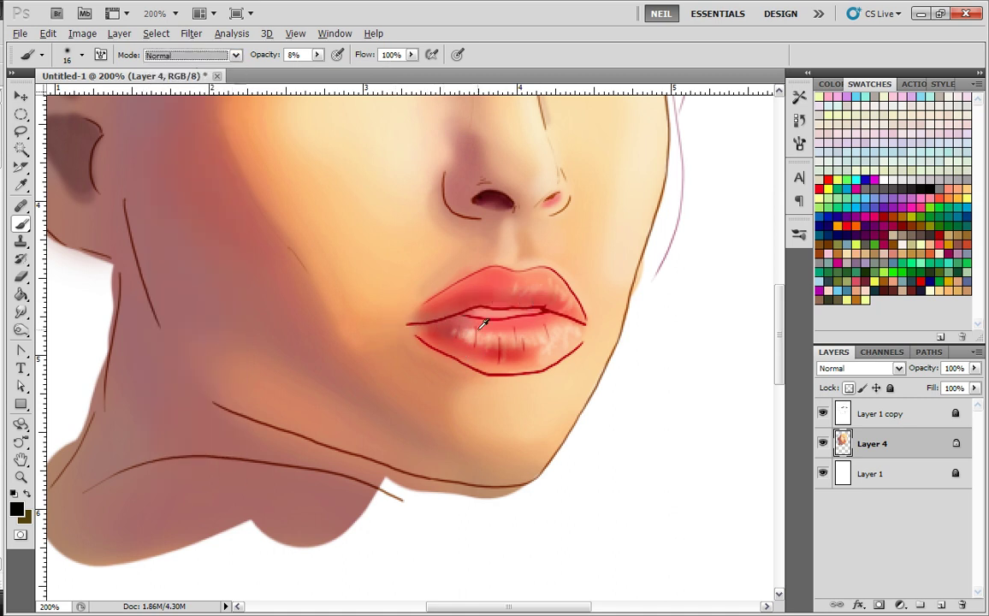
pyautogui.keyDown('alt'); pyautogui.click(460, 332); pyautogui.keyUp('alt')
pyautogui.moveTo(441, 334); pyautogui.dragTo(427, 336)
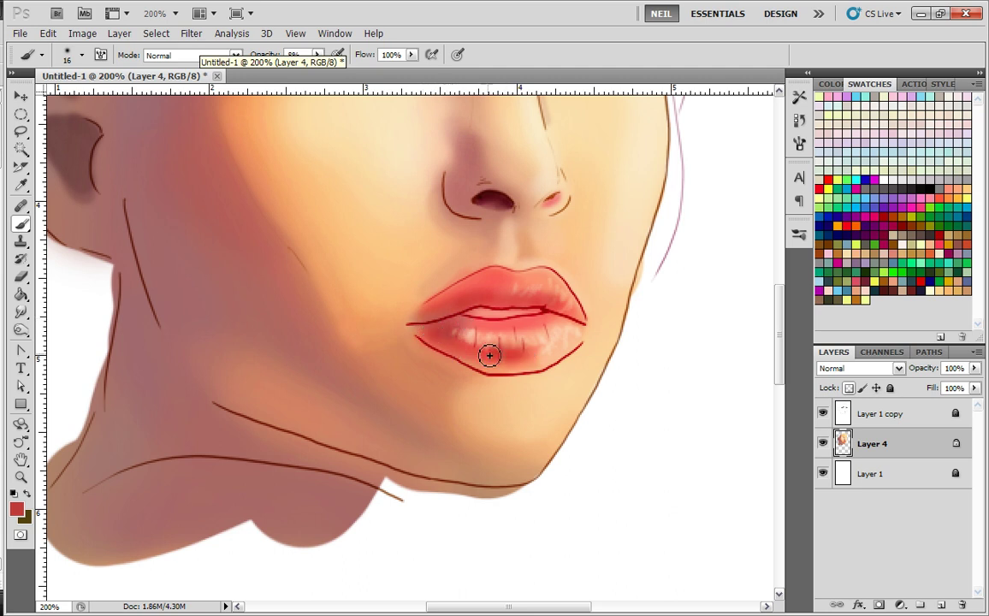
pyautogui.keyDown('alt'); pyautogui.click(493, 366); pyautogui.keyUp('alt')
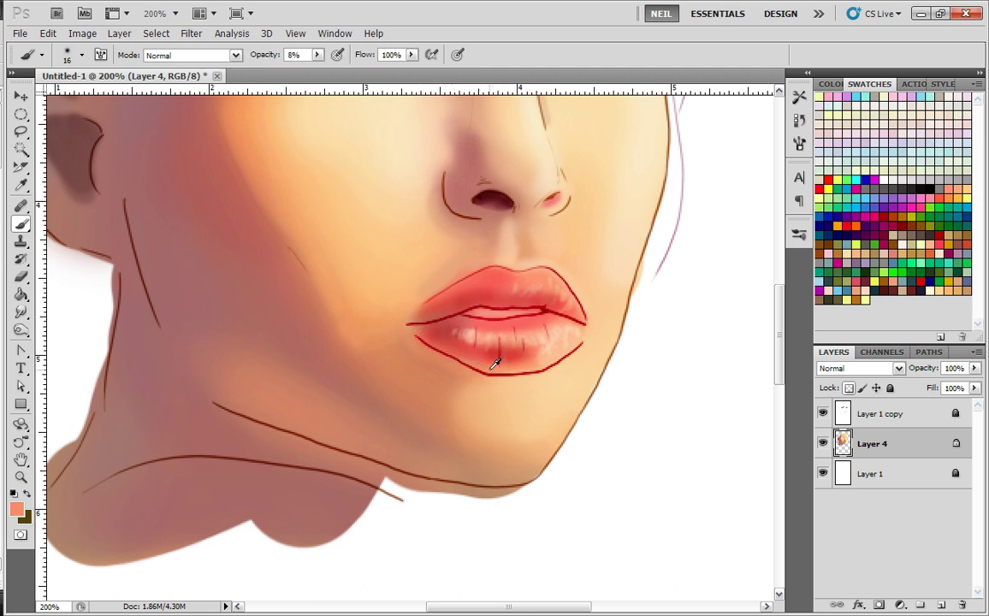
pyautogui.press('[')
pyautogui.rightClick(441, 334)
pyautogui.moveTo(420, 336); pyautogui.dragTo(486, 371)
pyautogui.moveTo(423, 339)
pyautogui.mouseDown()
pyautogui.moveTo(418, 328)
pyautogui.moveTo(428, 331)
pyautogui.mouseUp()
# - Darken the shaded mouth corner and parting line with a sampled dark red, using a 5 px brush
pyautogui.keyDown('alt'); pyautogui.click(483, 313); pyautogui.keyUp('alt')
pyautogui.hotkey('ctrl', '+')
pyautogui.keyDown('alt'); pyautogui.click(461, 295); pyautogui.keyUp('alt')
pyautogui.rightClick(454, 290)
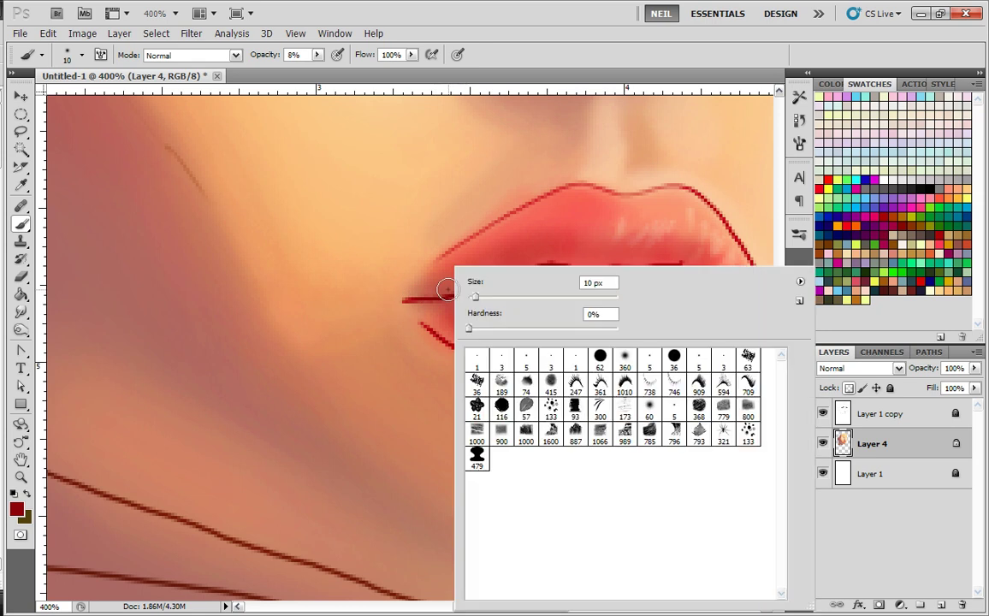
pyautogui.click(528, 360)
pyautogui.click(414, 300)
pyautogui.moveTo(416, 299); pyautogui.dragTo(520, 274)
pyautogui.moveTo(423, 298)
pyautogui.mouseDown()
pyautogui.moveTo(503, 268)
pyautogui.moveTo(527, 284)
pyautogui.moveTo(391, 303)
pyautogui.moveTo(456, 285)
pyautogui.moveTo(459, 298)
pyautogui.moveTo(423, 302)
pyautogui.mouseUp()
# - Build up dark red shading and creases along the upper lip's inner edge and around the lower lip
pyautogui.press('space')
pyautogui.moveTo(735, 301)
pyautogui.mouseDown()
pyautogui.moveTo(585, 330)
pyautogui.moveTo(606, 324)
pyautogui.moveTo(596, 321)
pyautogui.mouseUp()
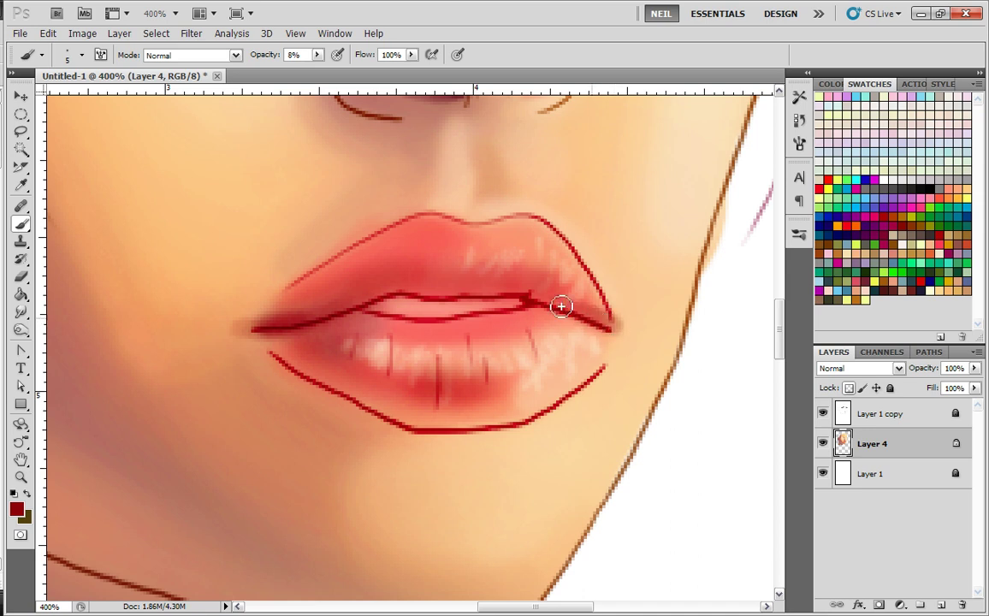
pyautogui.moveTo(512, 281)
pyautogui.mouseDown()
pyautogui.moveTo(481, 274)
pyautogui.moveTo(467, 290)
pyautogui.moveTo(514, 290)
pyautogui.moveTo(423, 287)
pyautogui.moveTo(439, 280)
pyautogui.moveTo(425, 258)
pyautogui.moveTo(418, 279)
pyautogui.moveTo(424, 252)
pyautogui.moveTo(413, 288)
pyautogui.moveTo(339, 310)
pyautogui.moveTo(388, 290)
pyautogui.moveTo(349, 309)
pyautogui.moveTo(399, 272)
pyautogui.mouseUp()
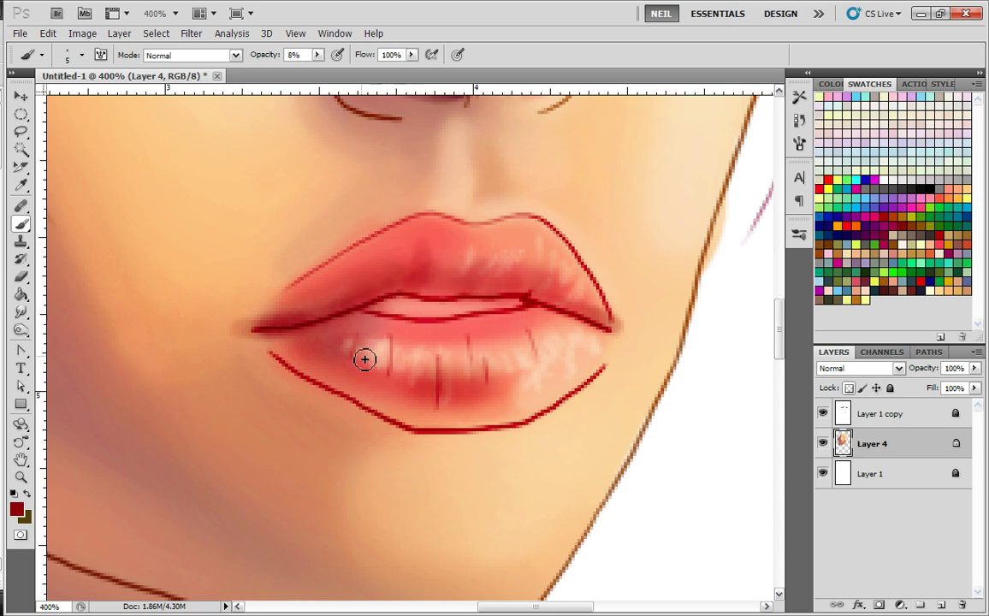
pyautogui.moveTo(381, 347)
pyautogui.mouseDown()
pyautogui.moveTo(309, 350)
pyautogui.moveTo(318, 335)
pyautogui.moveTo(341, 357)
pyautogui.moveTo(299, 336)
pyautogui.moveTo(334, 348)
pyautogui.moveTo(357, 334)
pyautogui.moveTo(349, 353)
pyautogui.moveTo(367, 358)
pyautogui.moveTo(372, 380)
pyautogui.moveTo(391, 372)
pyautogui.moveTo(407, 382)
pyautogui.moveTo(353, 359)
pyautogui.moveTo(414, 387)
pyautogui.moveTo(326, 350)
pyautogui.moveTo(424, 385)
pyautogui.moveTo(372, 397)
pyautogui.moveTo(379, 370)
pyautogui.moveTo(393, 395)
pyautogui.moveTo(438, 411)
pyautogui.moveTo(453, 393)
pyautogui.moveTo(446, 409)
pyautogui.moveTo(534, 407)
pyautogui.moveTo(498, 398)
pyautogui.moveTo(562, 378)
pyautogui.moveTo(597, 351)
pyautogui.moveTo(556, 385)
pyautogui.moveTo(506, 370)
pyautogui.moveTo(507, 378)
pyautogui.moveTo(520, 372)
pyautogui.moveTo(540, 422)
pyautogui.mouseUp()
# - Paint a shadow beneath the lower lip in a sampled skin brown at 30% opacity
pyautogui.keyDown('alt'); pyautogui.click(254, 516); pyautogui.keyUp('alt')
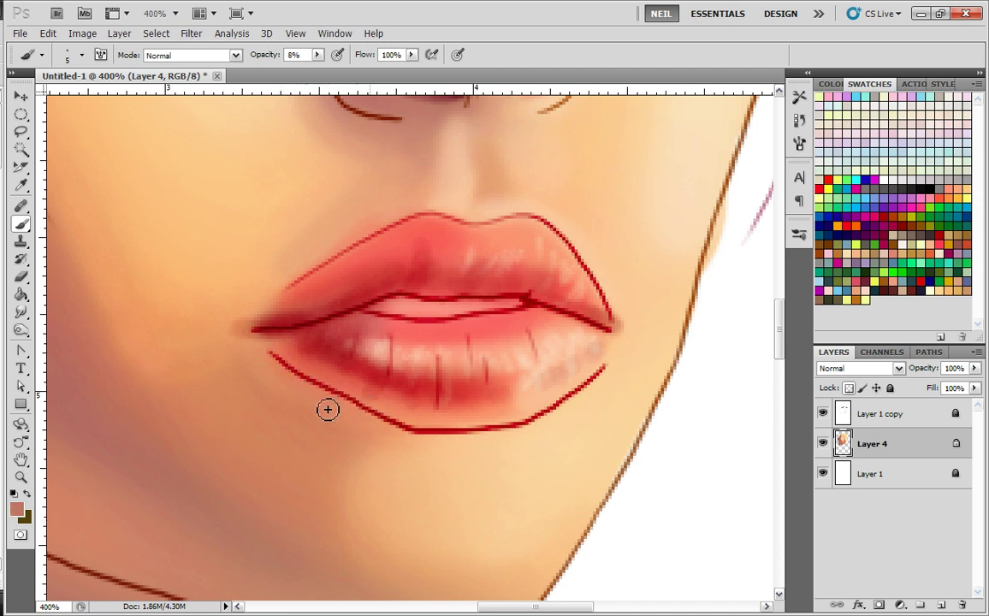
pyautogui.press('alt')
pyautogui.click(317, 54)
pyautogui.moveTo(319, 70); pyautogui.dragTo(336, 70)
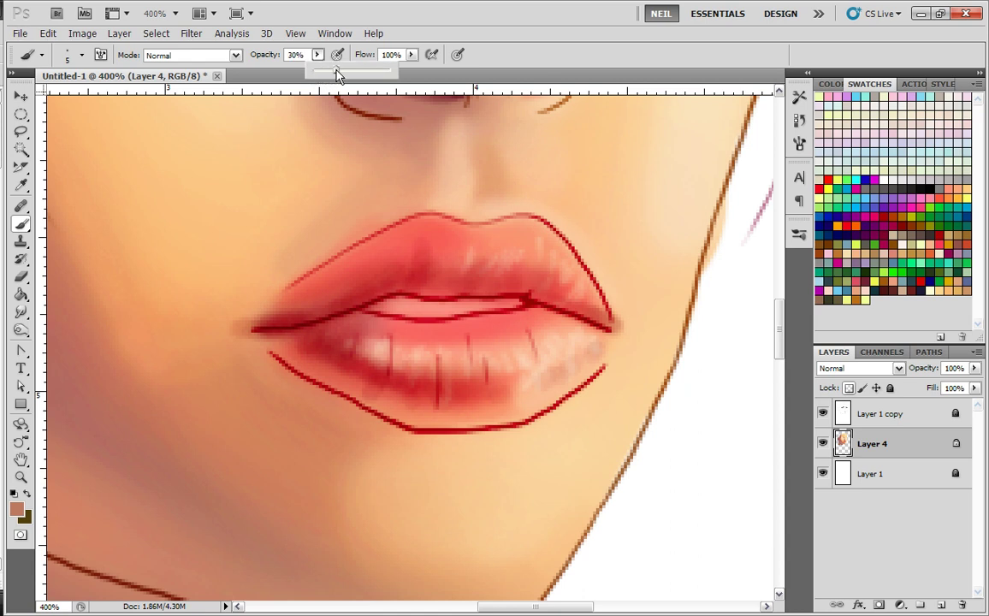
pyautogui.moveTo(369, 446); pyautogui.dragTo(424, 448)
pyautogui.hotkey('ctrl', 'z')
pyautogui.moveTo(311, 414)
pyautogui.mouseDown()
pyautogui.moveTo(431, 453)
pyautogui.moveTo(533, 435)
pyautogui.moveTo(593, 380)
pyautogui.mouseUp()
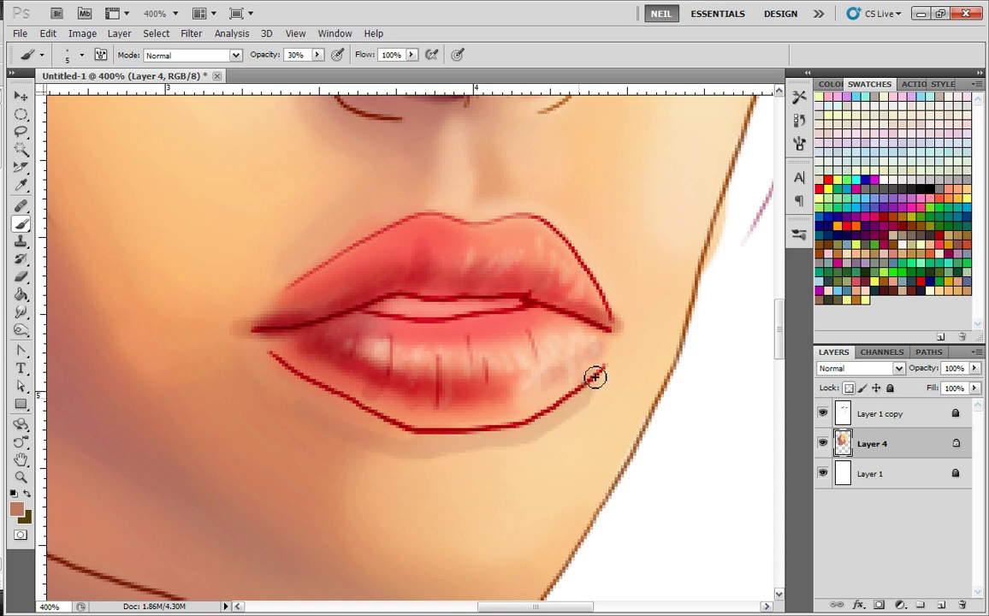
# - Soften and extend the shadow under the lower lip with a soft 17 px brush, then check the whole portrait
pyautogui.rightClick(484, 455)
pyautogui.click(655, 359)
pyautogui.click(512, 297)
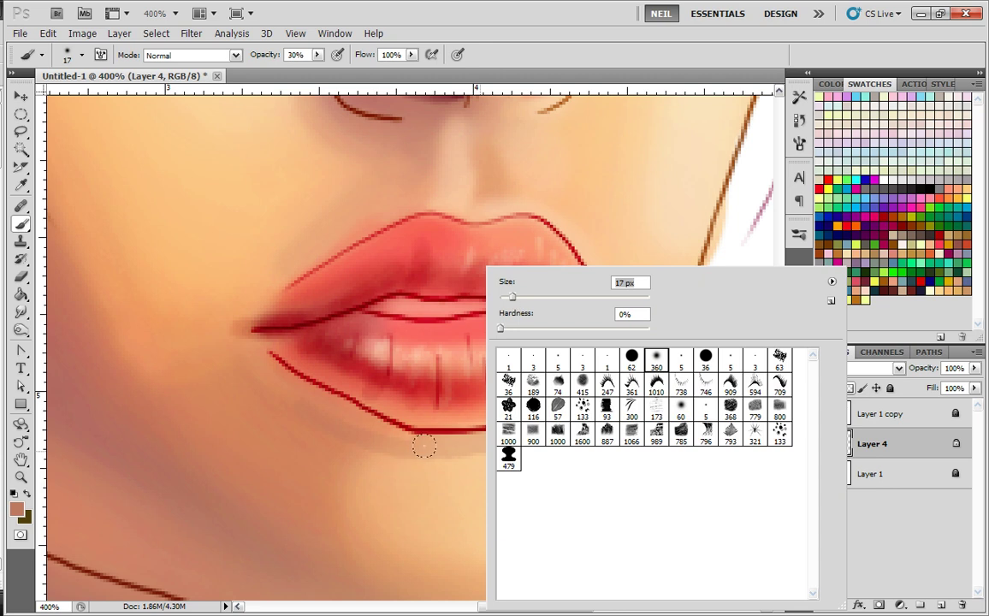
pyautogui.moveTo(404, 428); pyautogui.dragTo(274, 383)
pyautogui.moveTo(364, 406); pyautogui.dragTo(265, 397)
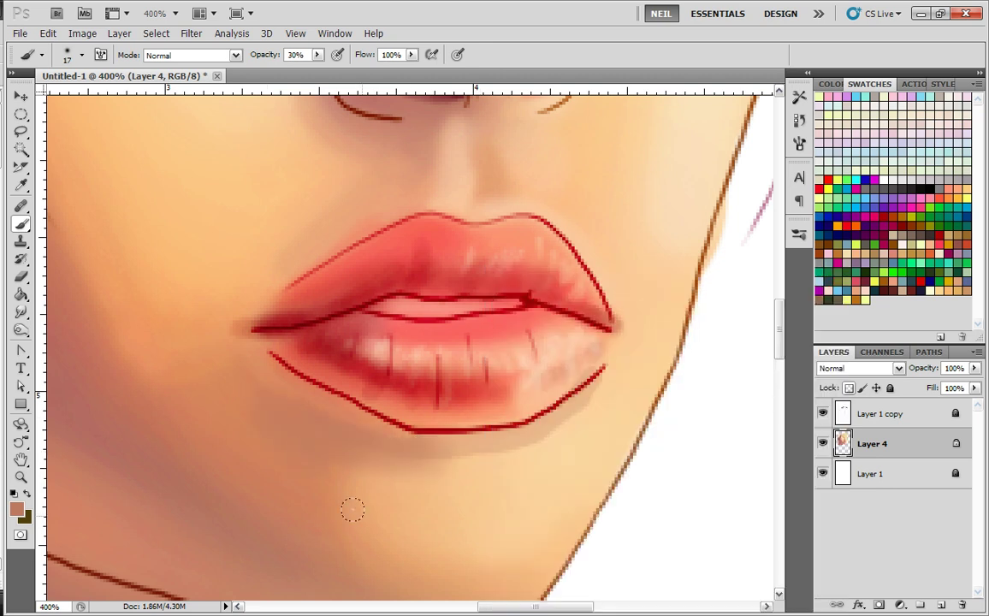
pyautogui.hotkey('ctrl', '-')
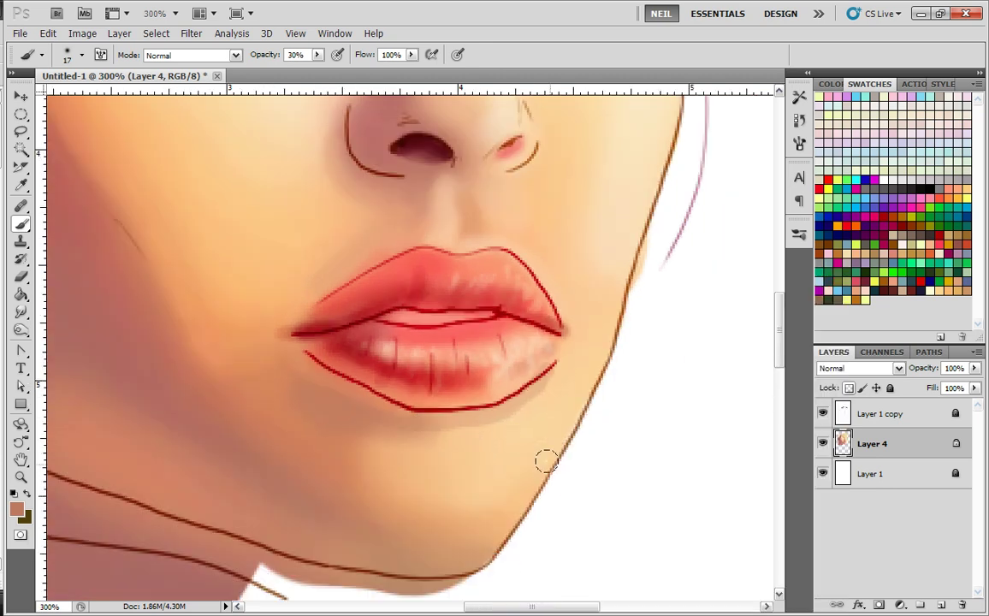
pyautogui.hotkey('ctrl', '-')
pyautogui.hotkey('ctrl', '-')
pyautogui.moveTo(572, 276)
pyautogui.mouseDown()
pyautogui.moveTo(572, 405)
pyautogui.moveTo(560, 346)
pyautogui.mouseUp()
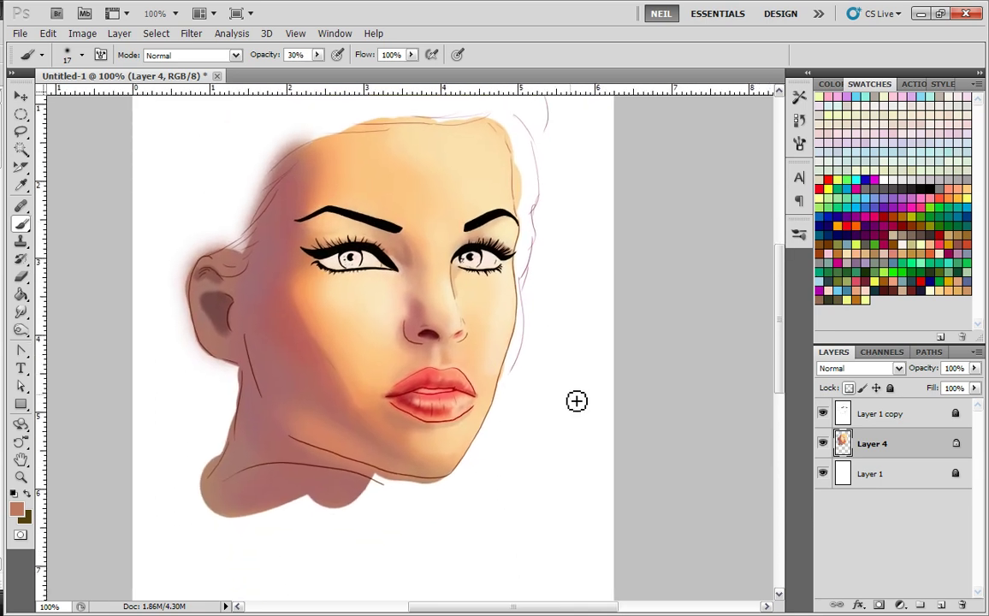